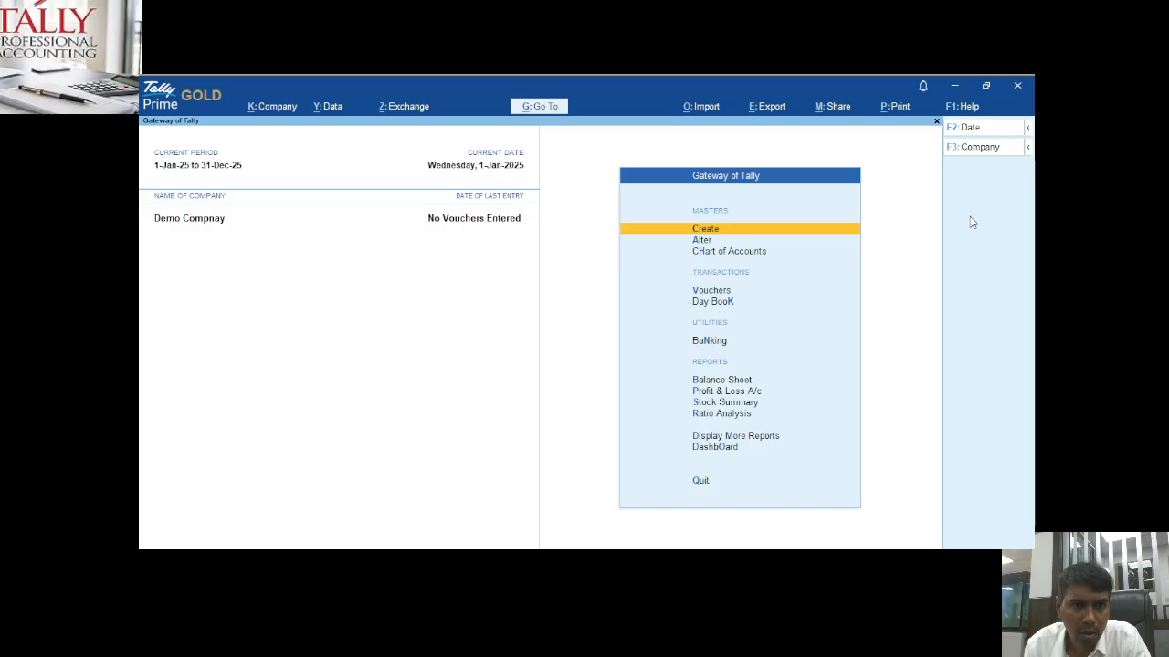
# Start creating a new ledger from the list of accounting masters.
pyautogui.click(758, 230)
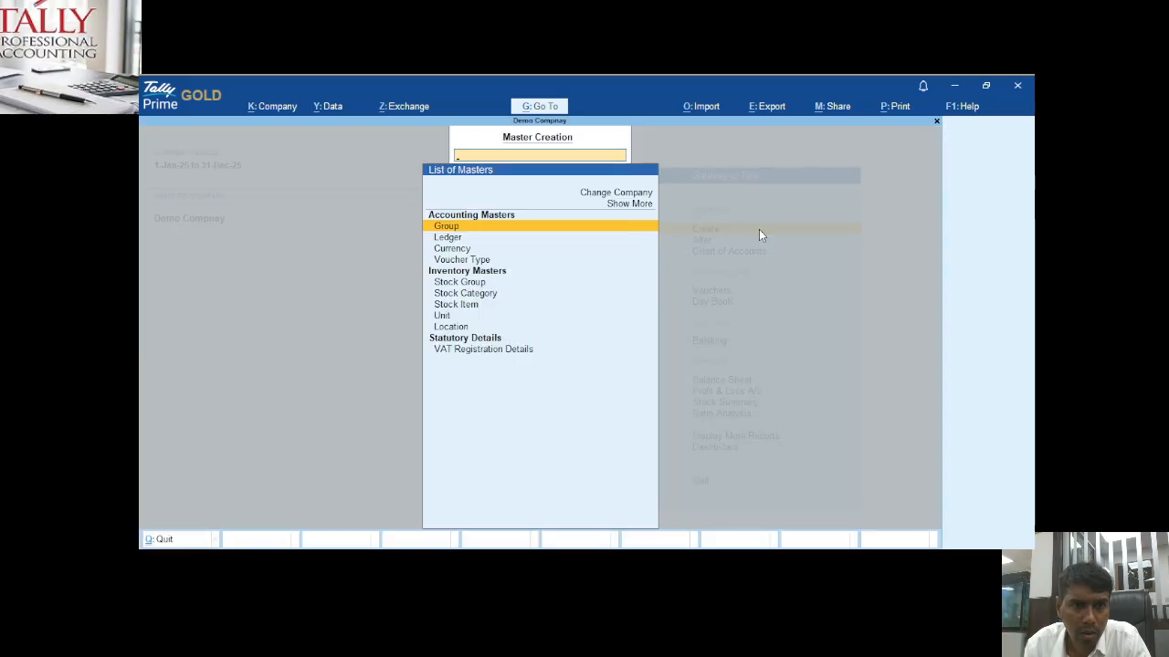
pyautogui.press('Down')
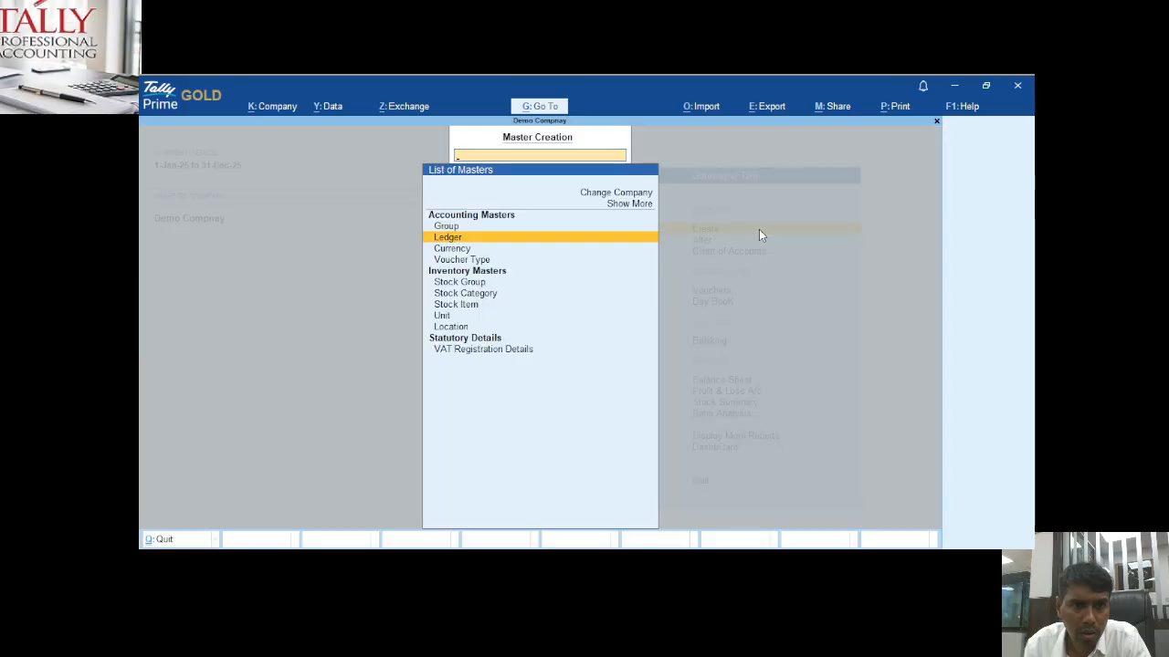
pyautogui.press('Down')
pyautogui.press('Down')
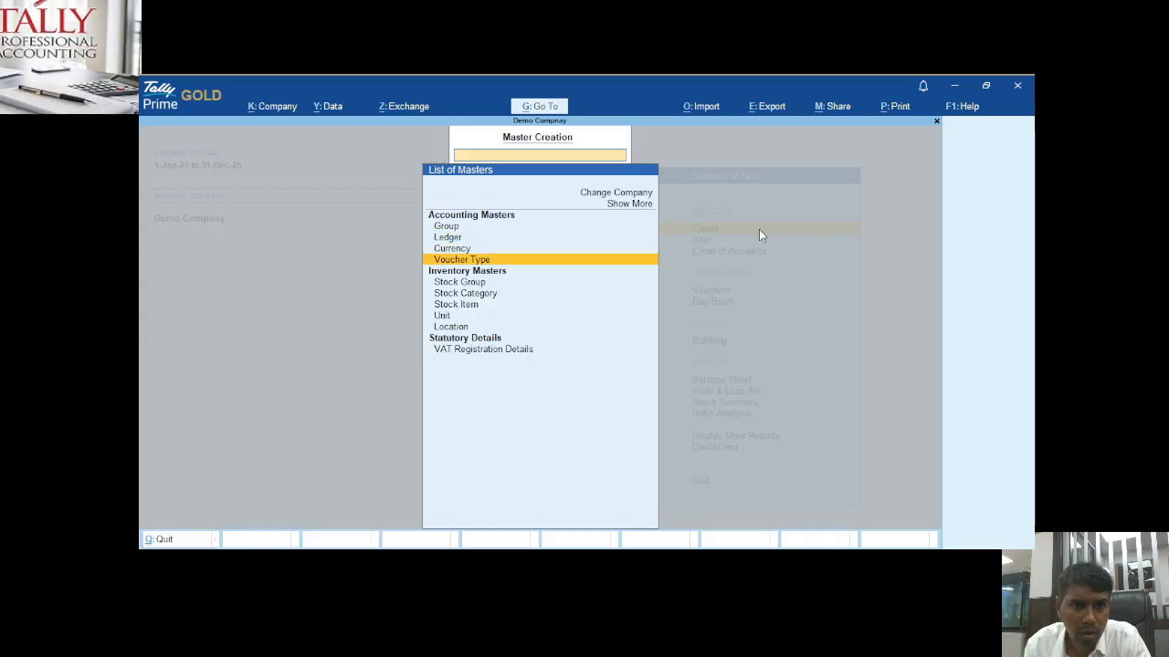
pyautogui.press('Up')
pyautogui.press('Up')
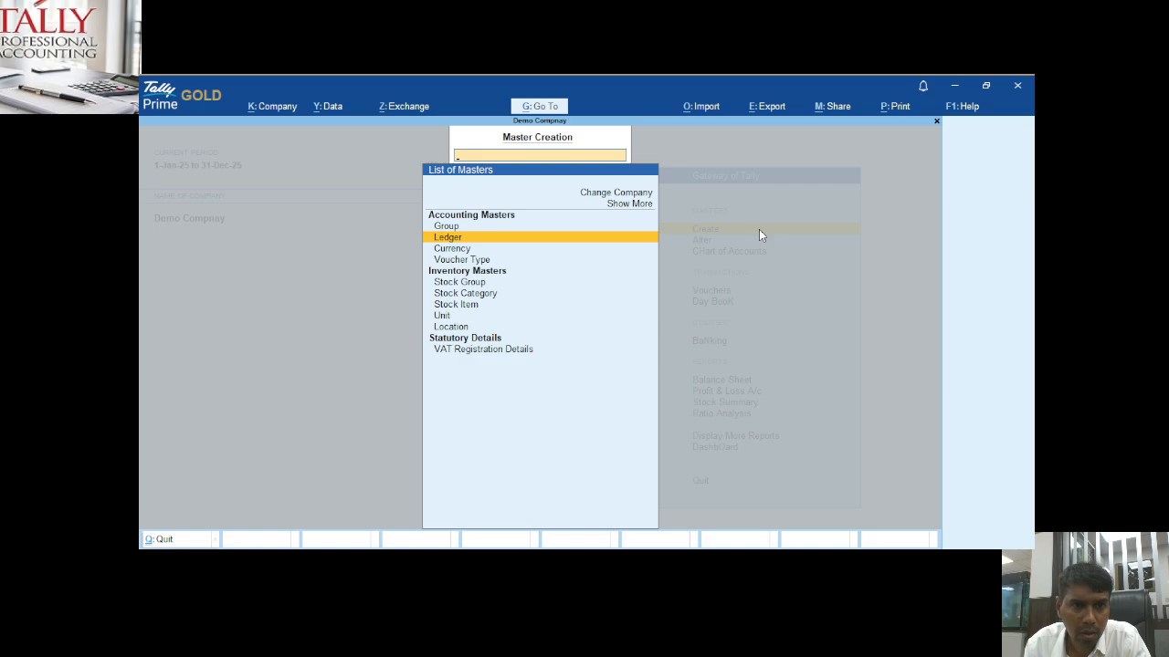
pyautogui.press('Return')
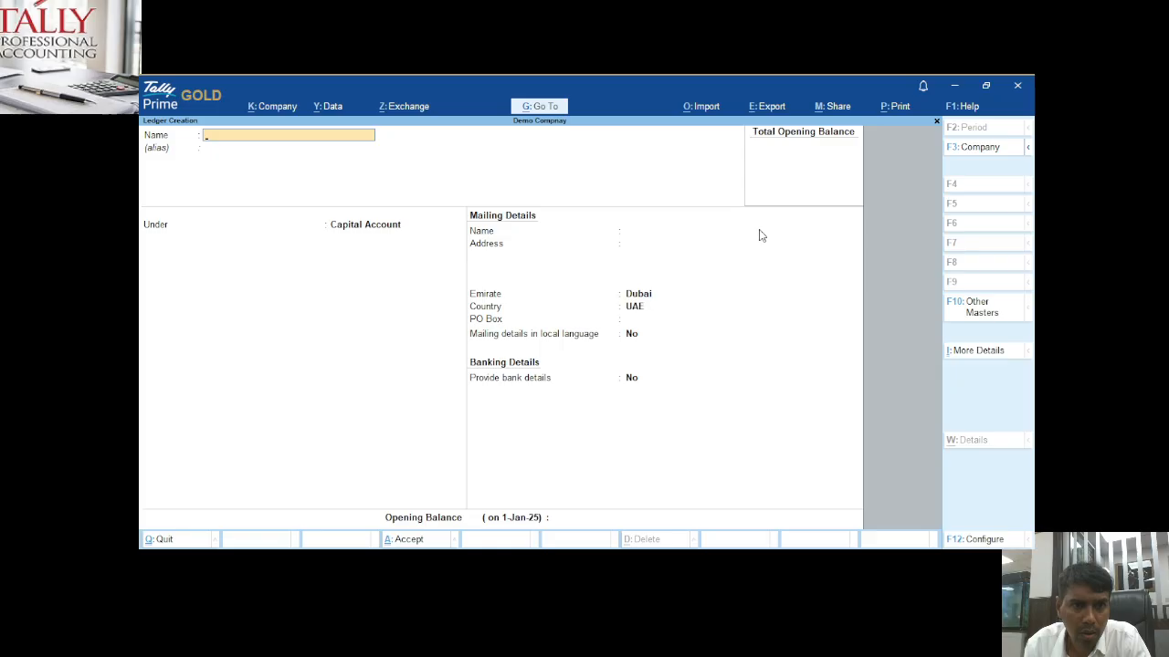
# Name the ledger as the owner's capital account, without an alias, and place it under Capital Account.
pyautogui.write('Mr')
pyautogui.write('.John Capital a/c')
pyautogui.press('Return')
pyautogui.press('Return')
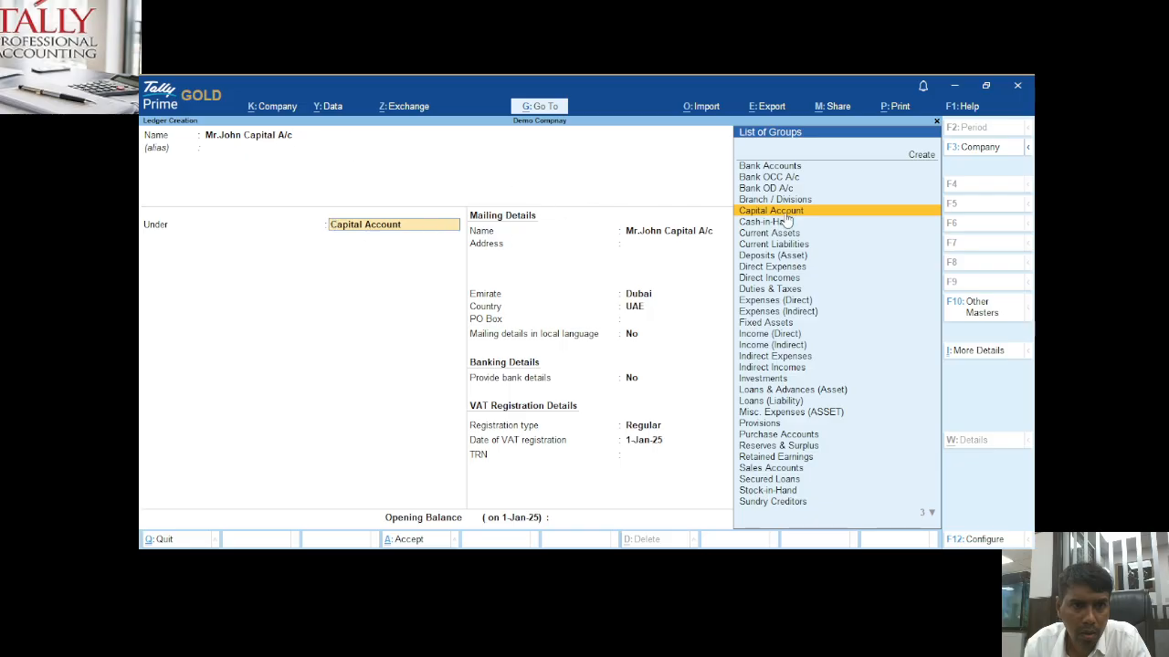
pyautogui.press('Return')
# Keep the capital ledger's mailing, banking and VAT defaults, leave the TRN and opening balance blank, and save it.
pyautogui.press('Return')
pyautogui.press('Return')
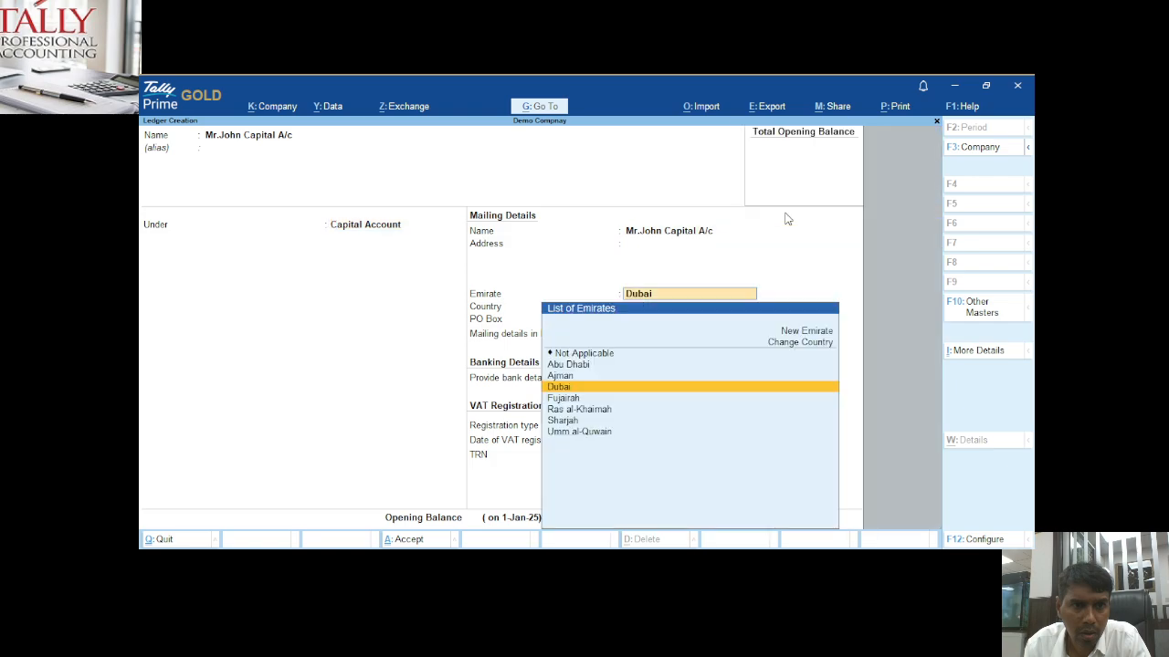
pyautogui.press('Return')
pyautogui.press('Return')
pyautogui.press('Return')
pyautogui.press('Return')
pyautogui.press('Return')
pyautogui.press('Return')
pyautogui.press('Return')
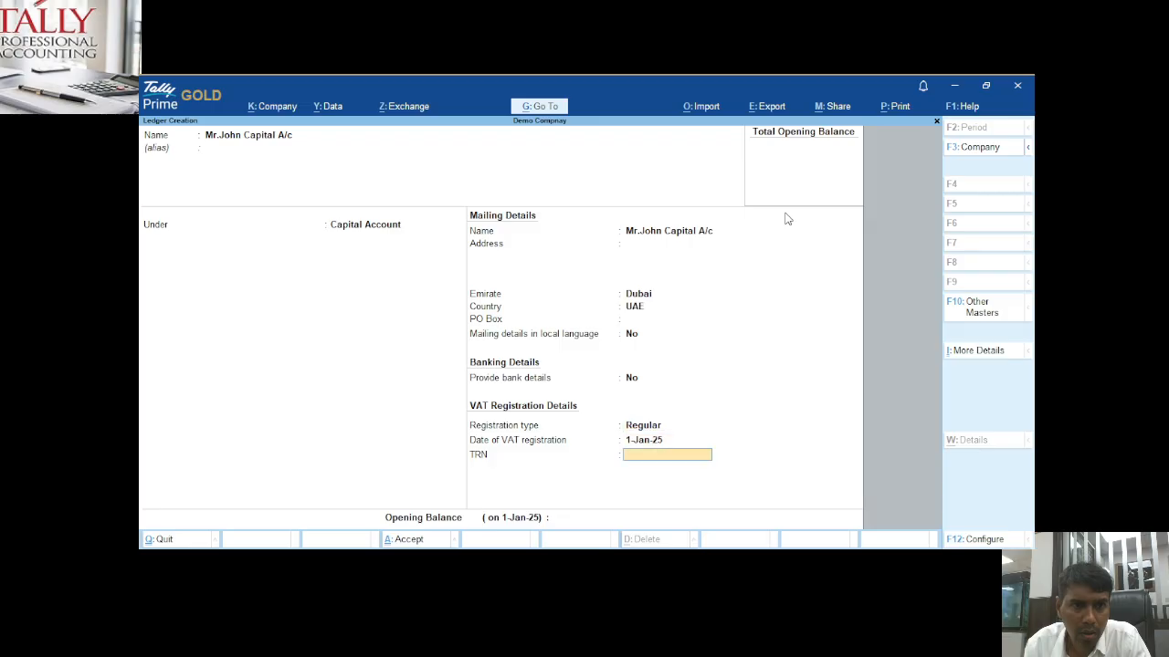
pyautogui.press('Return')
pyautogui.press('Return')
pyautogui.press('Return')
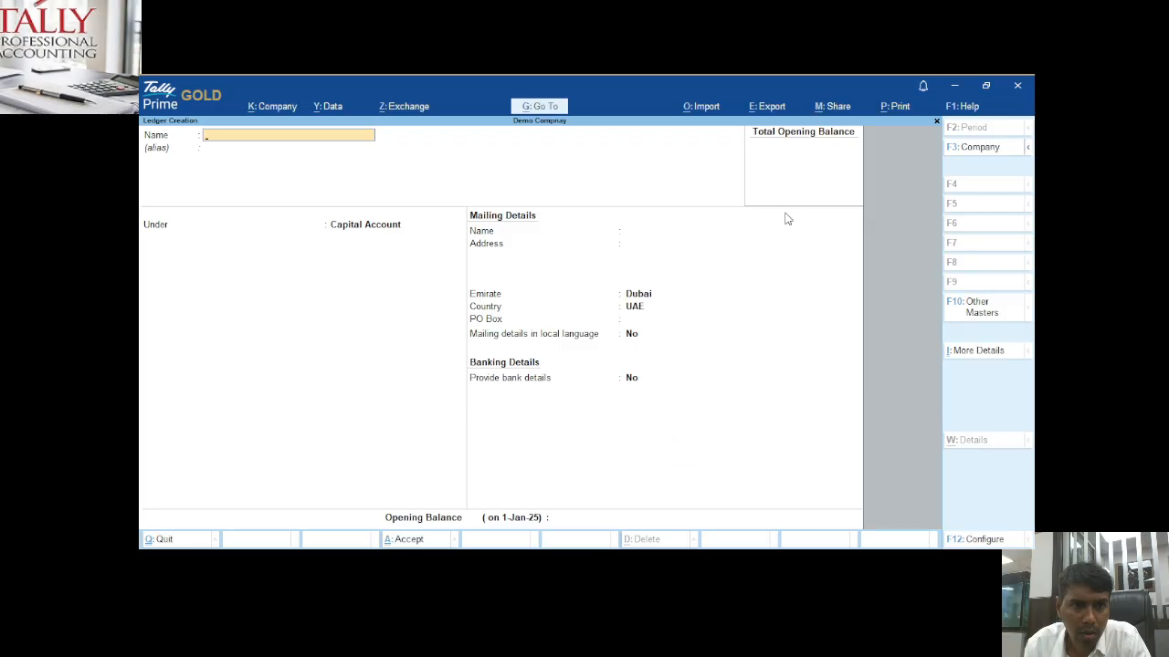
# Name the new ledger Sales Account, without an alias, and place it under the Sales Accounts group.
pyautogui.write('Sales Account')
pyautogui.press('Return')
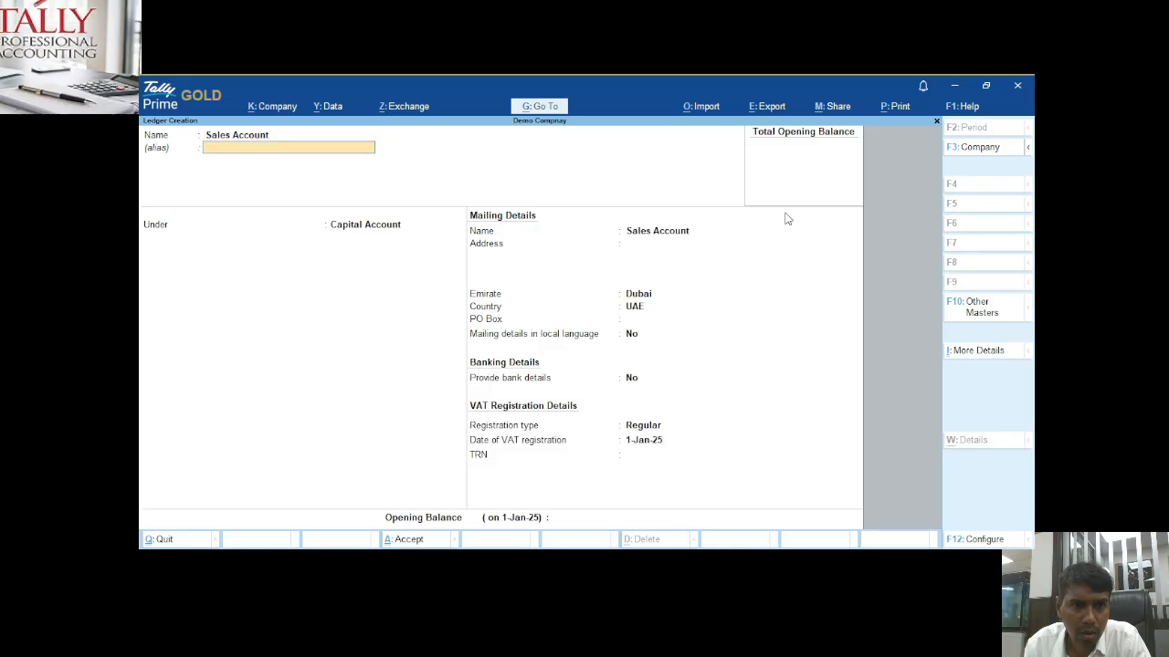
pyautogui.press('Return')
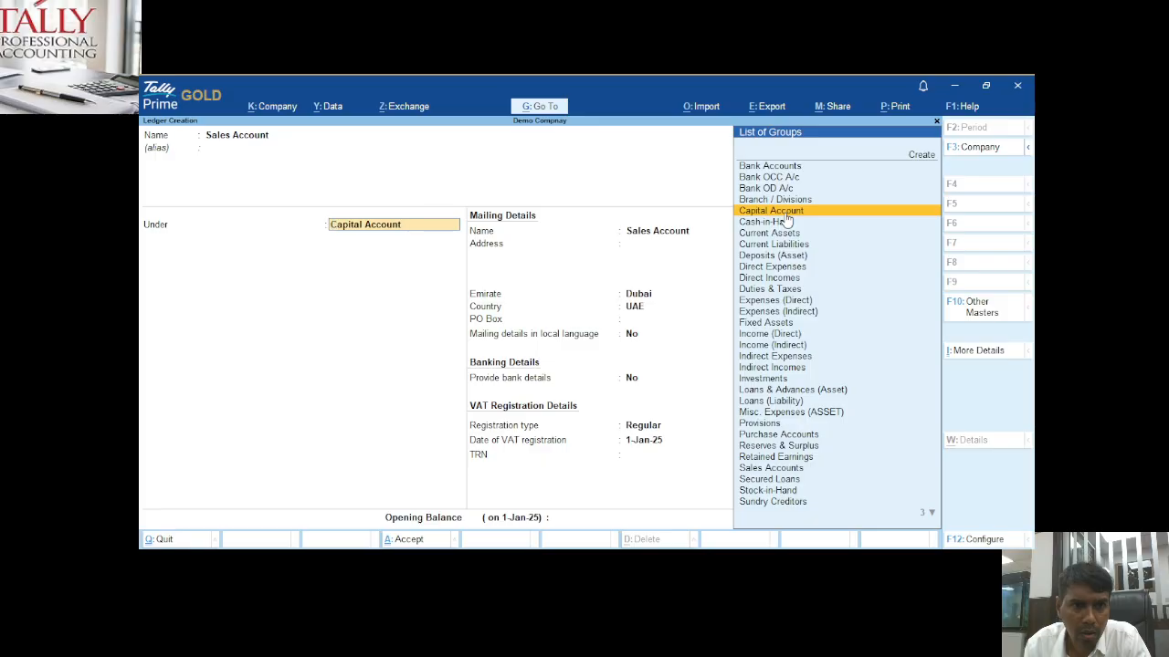
pyautogui.press('Down')
pyautogui.press('Down')
pyautogui.press('Down')
pyautogui.press('Down')
pyautogui.press('Down')
pyautogui.press('Down')
pyautogui.press('Down')
pyautogui.press('Down')
pyautogui.press('Down')
pyautogui.press('Down')
pyautogui.press('Down')
pyautogui.press('Down')
pyautogui.press('Down')
pyautogui.press('Down')
pyautogui.press('Down')
pyautogui.press('Down')
pyautogui.press('Down')
pyautogui.press('Down')
pyautogui.press('Down')
pyautogui.press('Down')
pyautogui.press('Down')
pyautogui.press('Down')
pyautogui.press('Down')
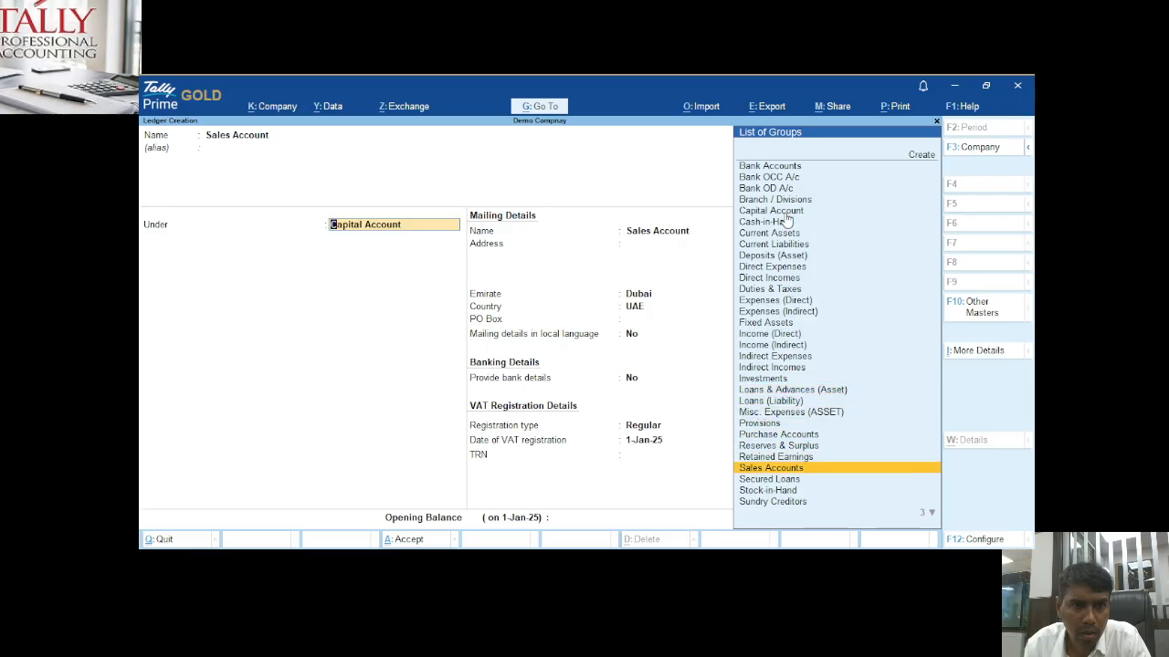
pyautogui.press('Return')
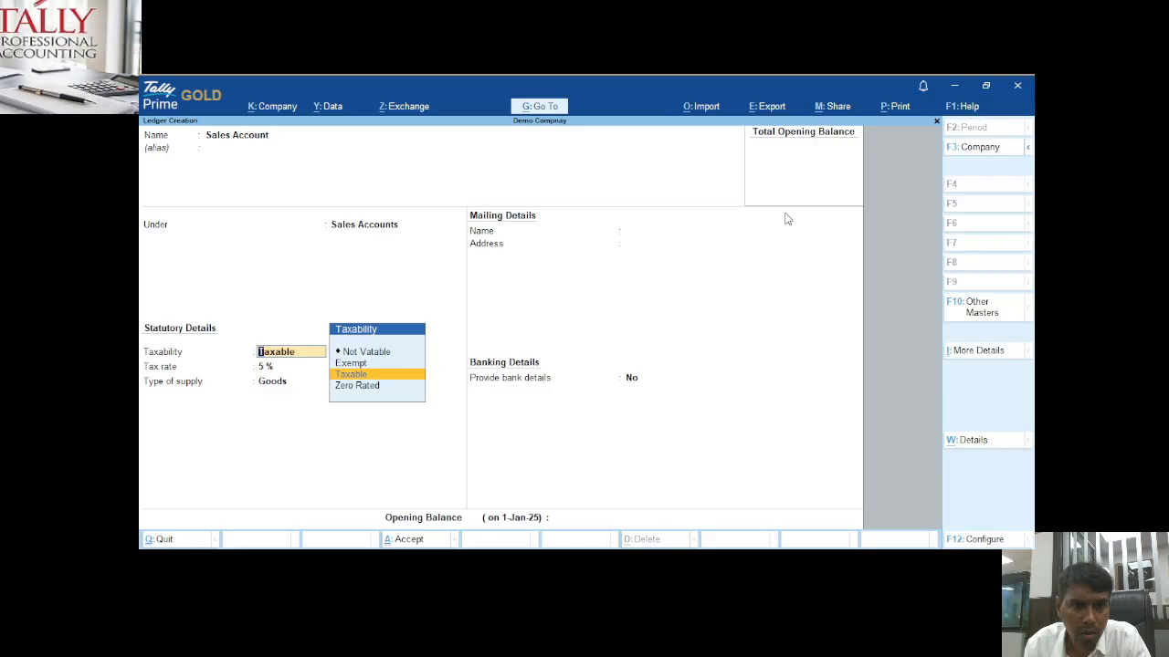
# Keep the sales ledger Taxable at 5 % with Goods as type of supply, and save it without an opening balance.
pyautogui.press('Up')
pyautogui.press('Up')
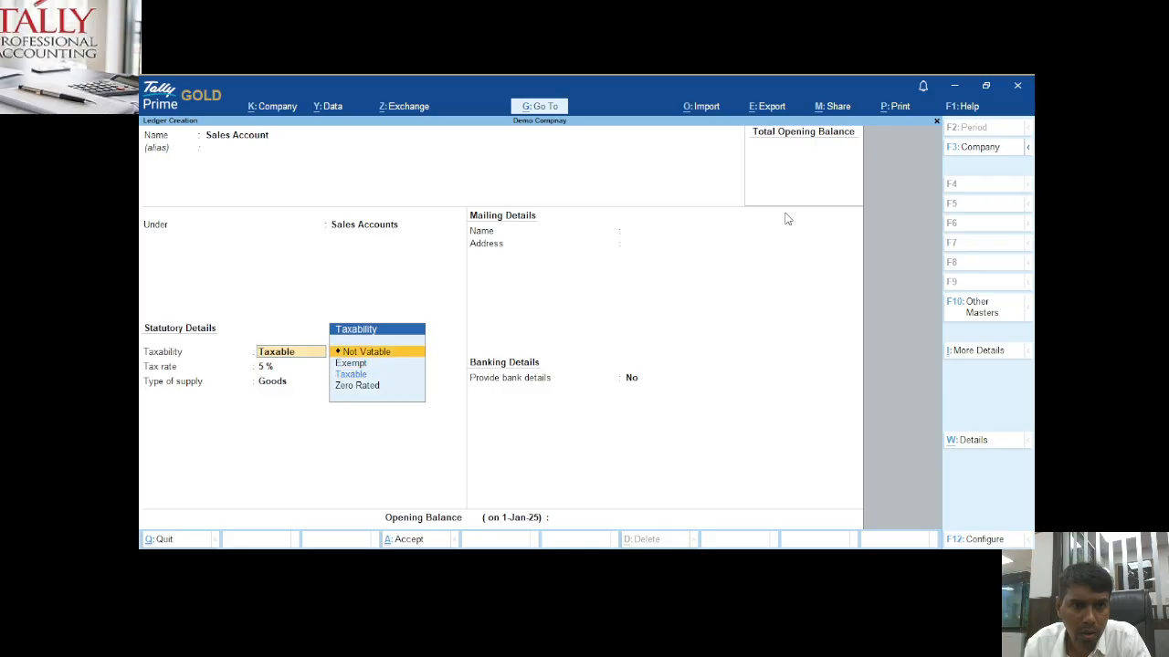
pyautogui.press('Down')
pyautogui.press('Down')
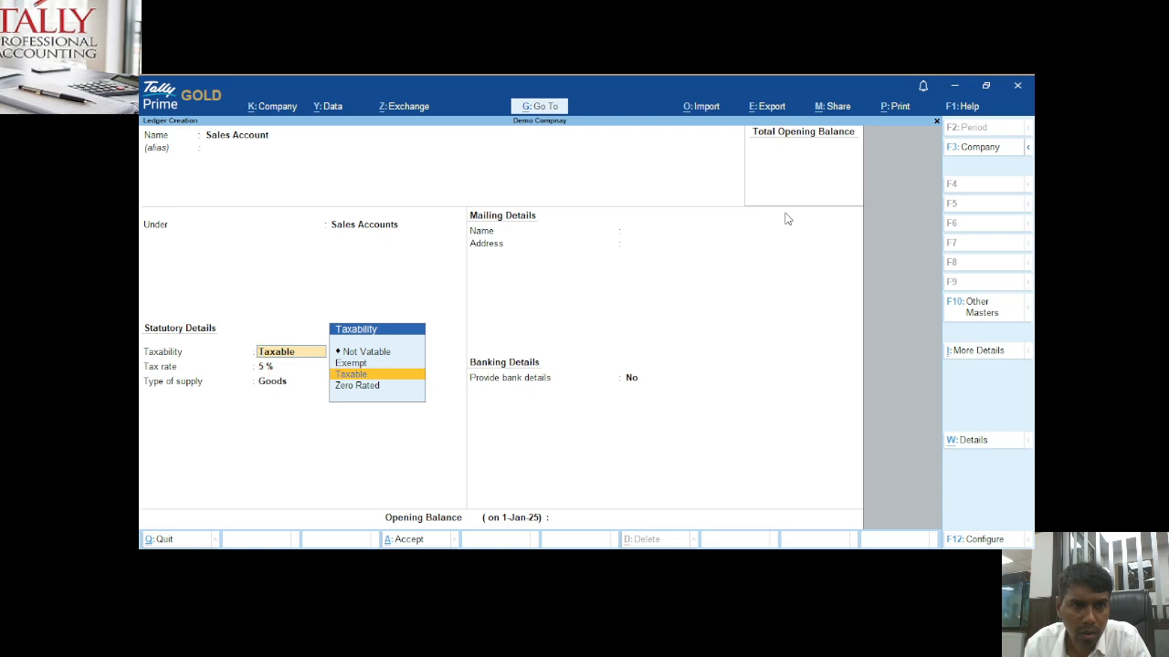
pyautogui.press('Return')
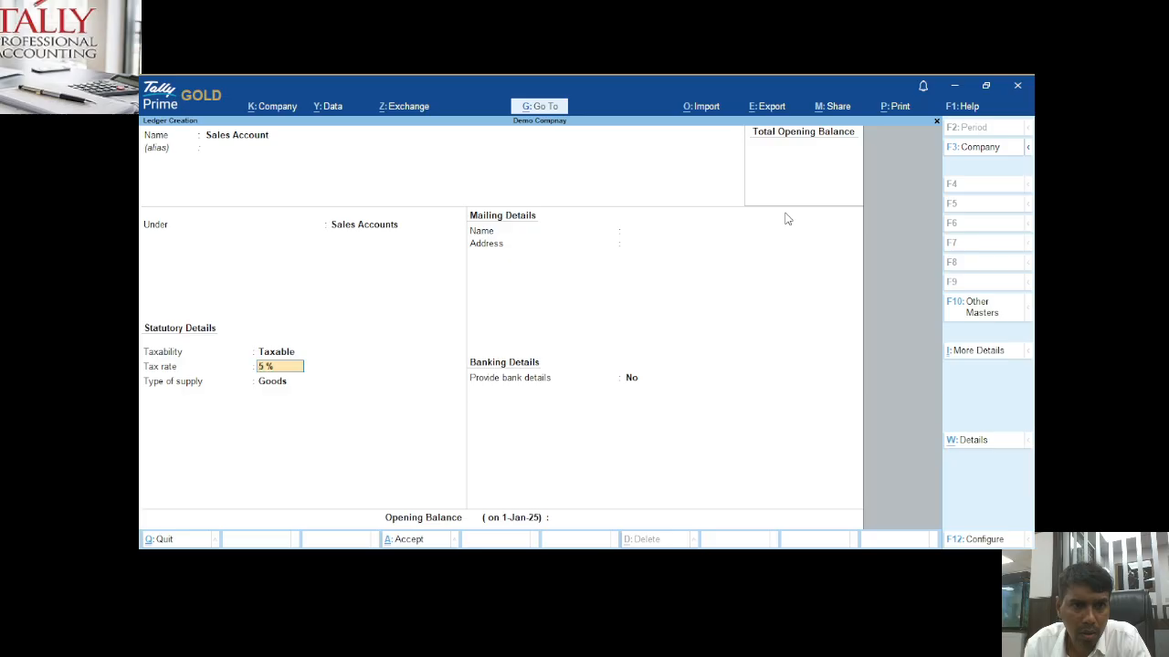
pyautogui.press('BackSpace')
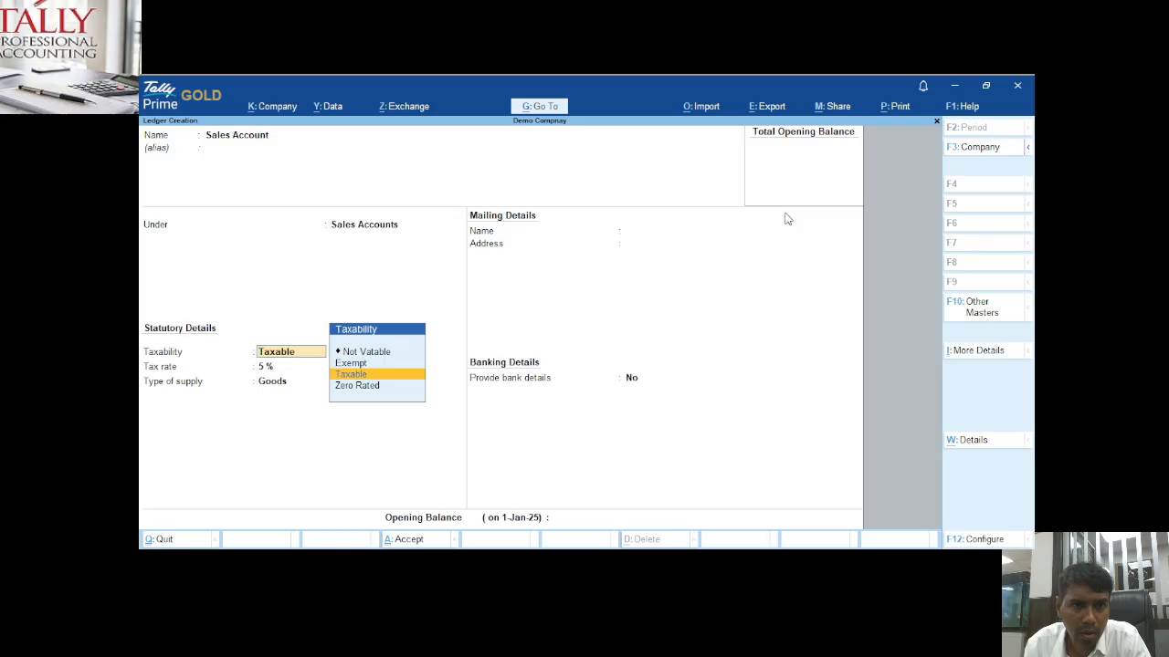
pyautogui.press('Return')
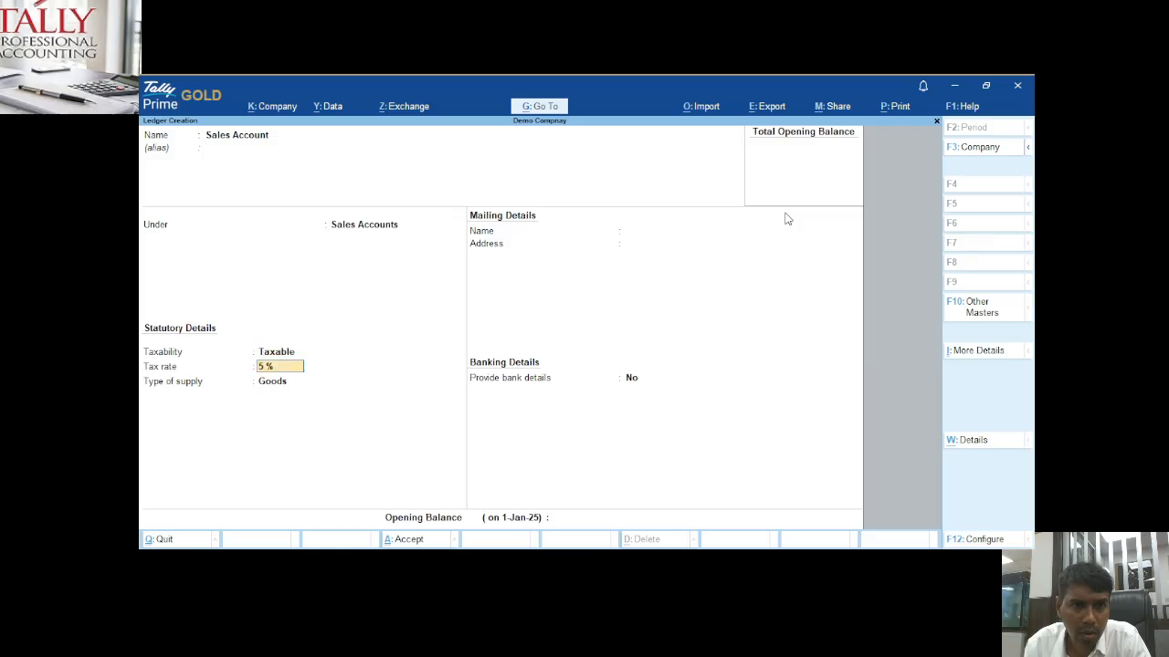
pyautogui.press('Return')
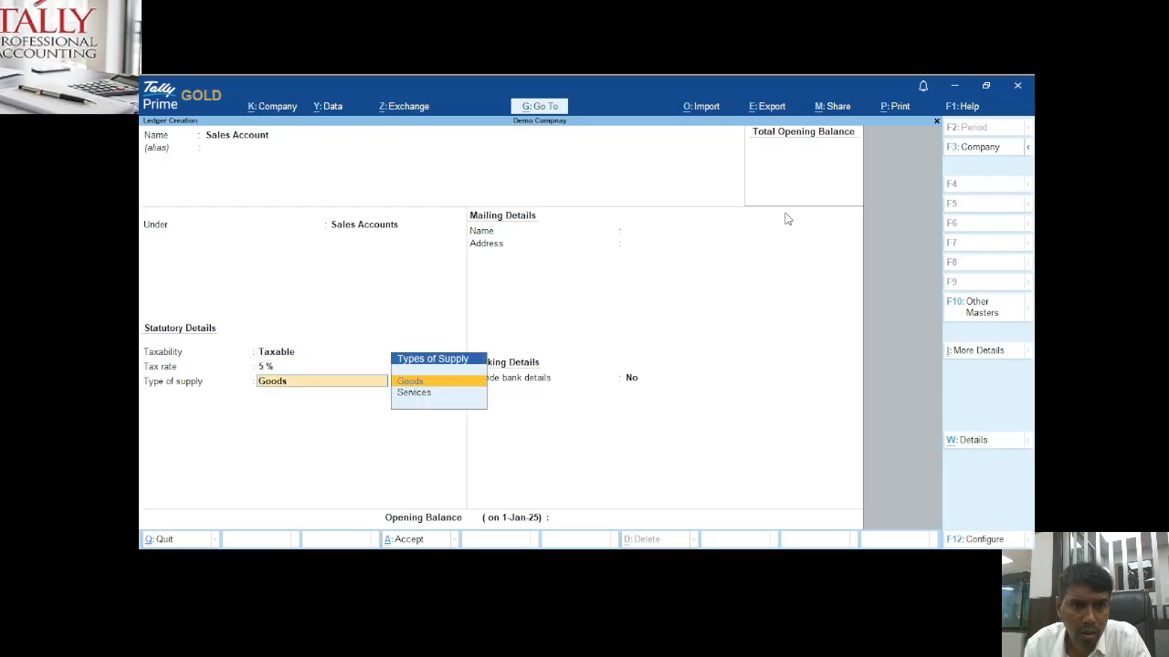
pyautogui.press('Return')
pyautogui.press('Return')
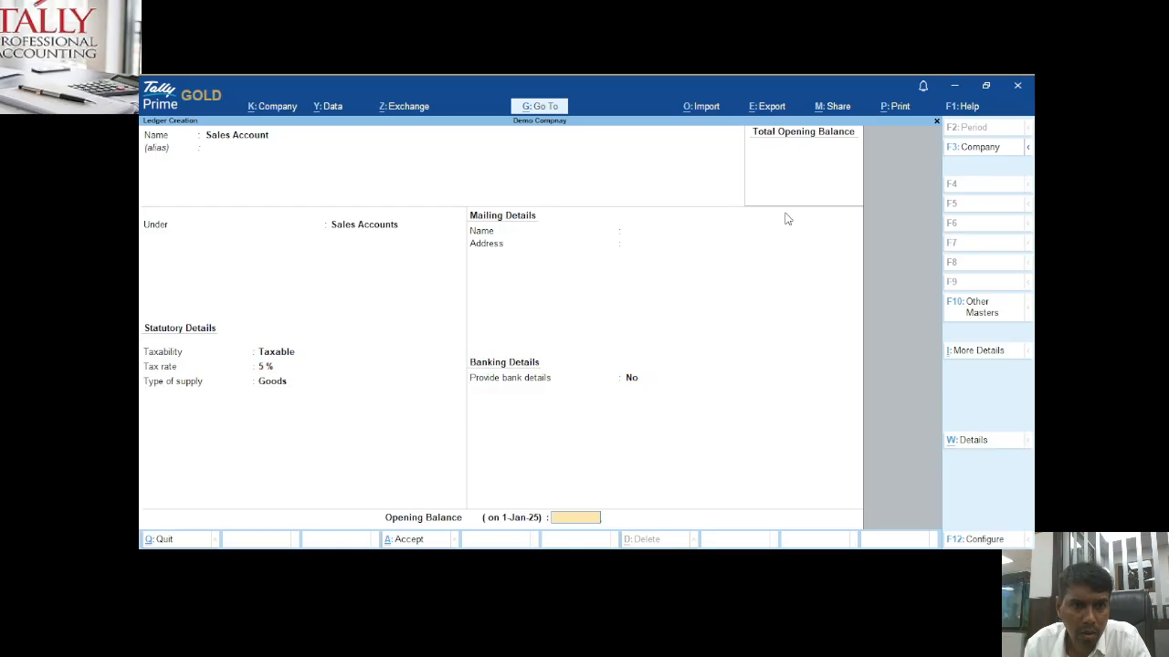
pyautogui.press('Return')
pyautogui.press('Return')
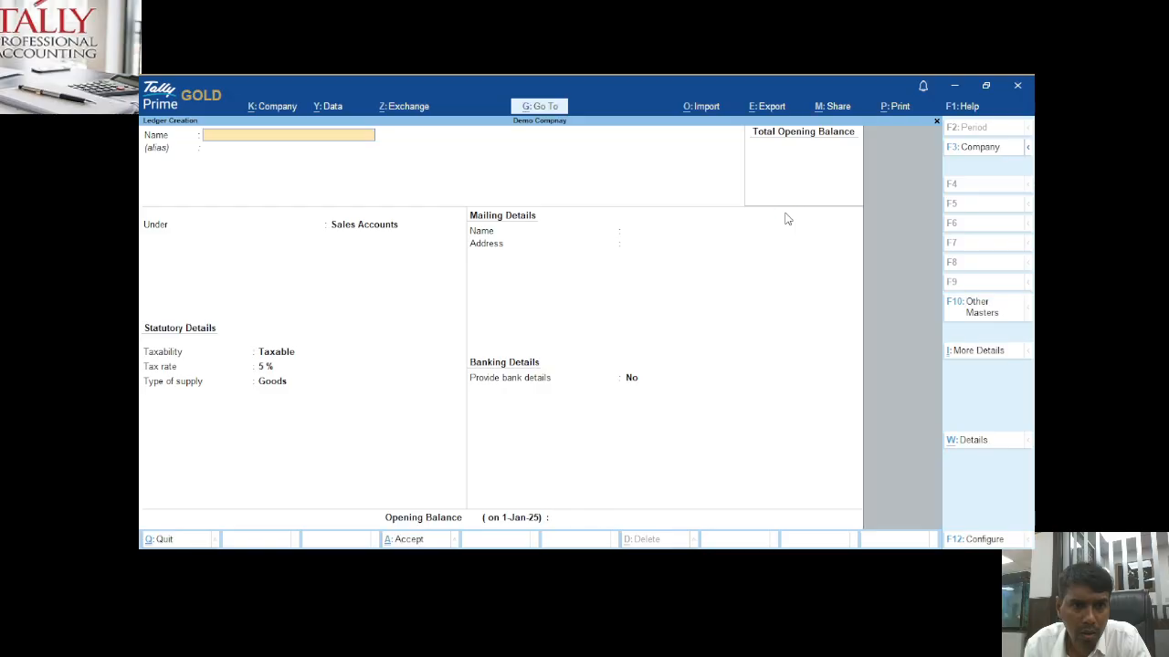
# Name the next ledger Expenses and leave its alias blank.
pyautogui.write('Ex')
pyautogui.write('penses')
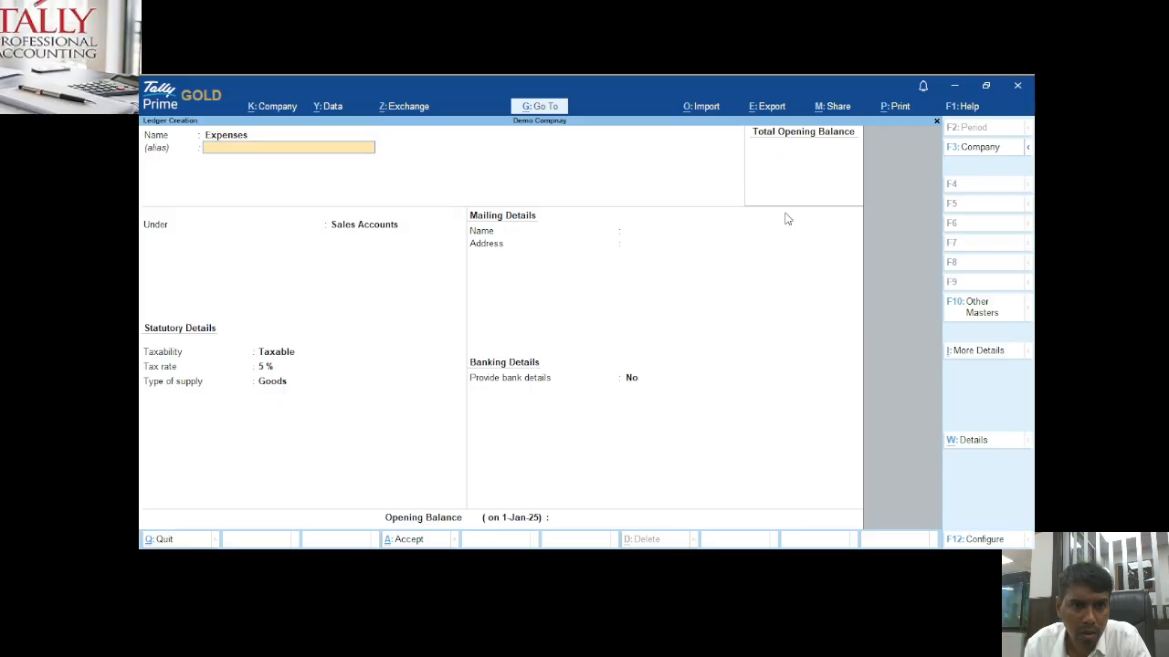
pyautogui.press('Return')
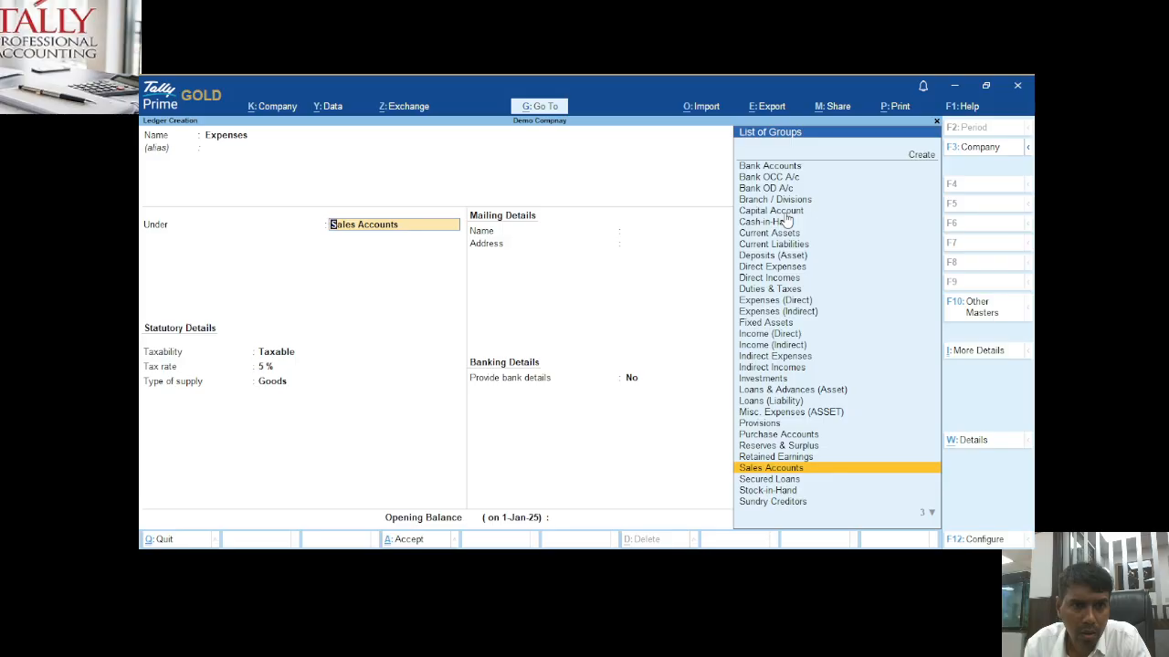
# Start creating a new parent group for the Expenses ledger instead of choosing an existing group.
pyautogui.press('Up')
pyautogui.press('Up')
pyautogui.press('Up')
pyautogui.press('Up')
pyautogui.press('Up')
pyautogui.press('Up')
pyautogui.press('Up')
pyautogui.press('Up')
pyautogui.press('Up')
pyautogui.press('Up')
pyautogui.press('Up')
pyautogui.press('Up')
pyautogui.press('Up')
pyautogui.press('Up')
pyautogui.press('Up')
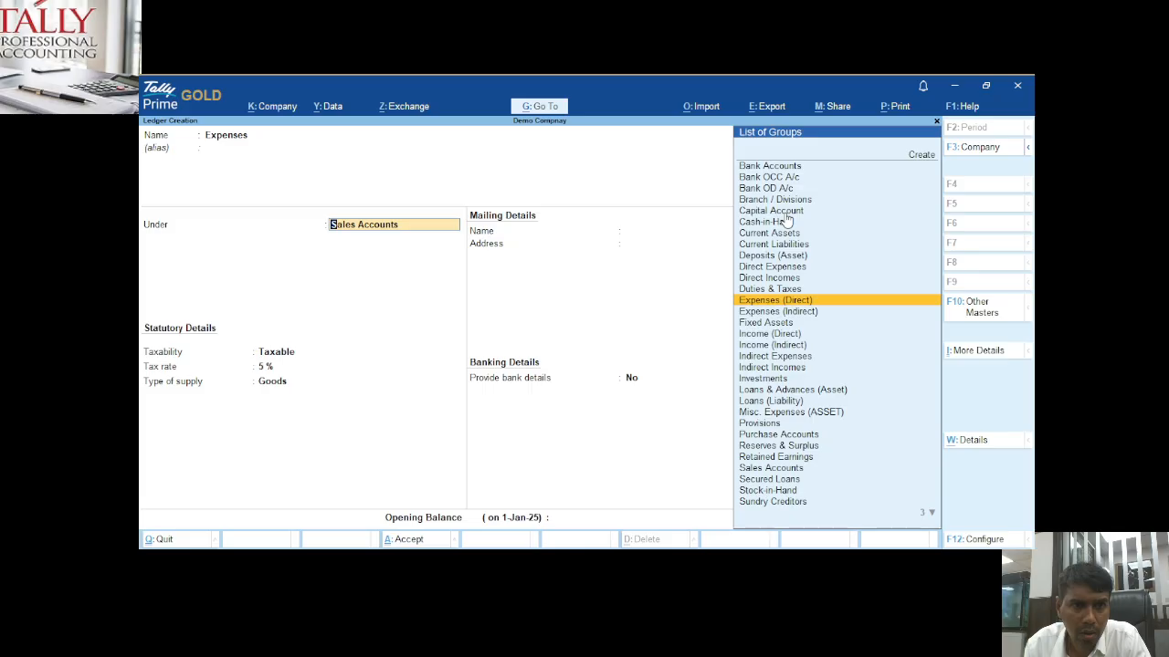
pyautogui.press('Down')
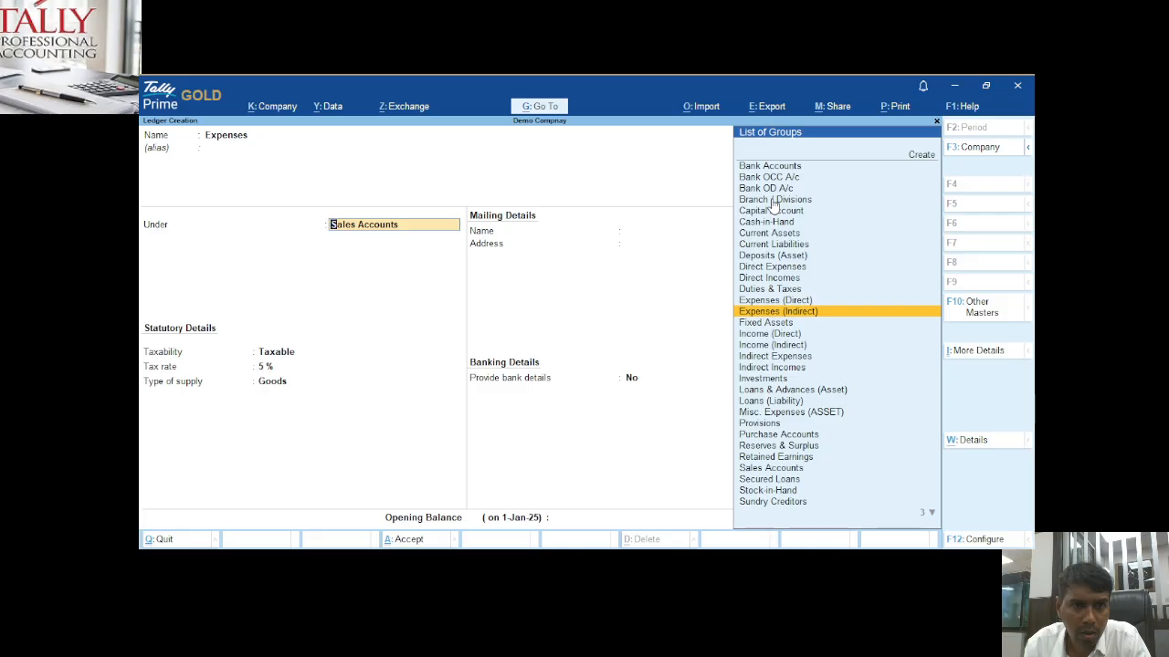
pyautogui.press('Up')
pyautogui.press('Up')
pyautogui.press('Up')
pyautogui.press('Up')
pyautogui.press('Up')
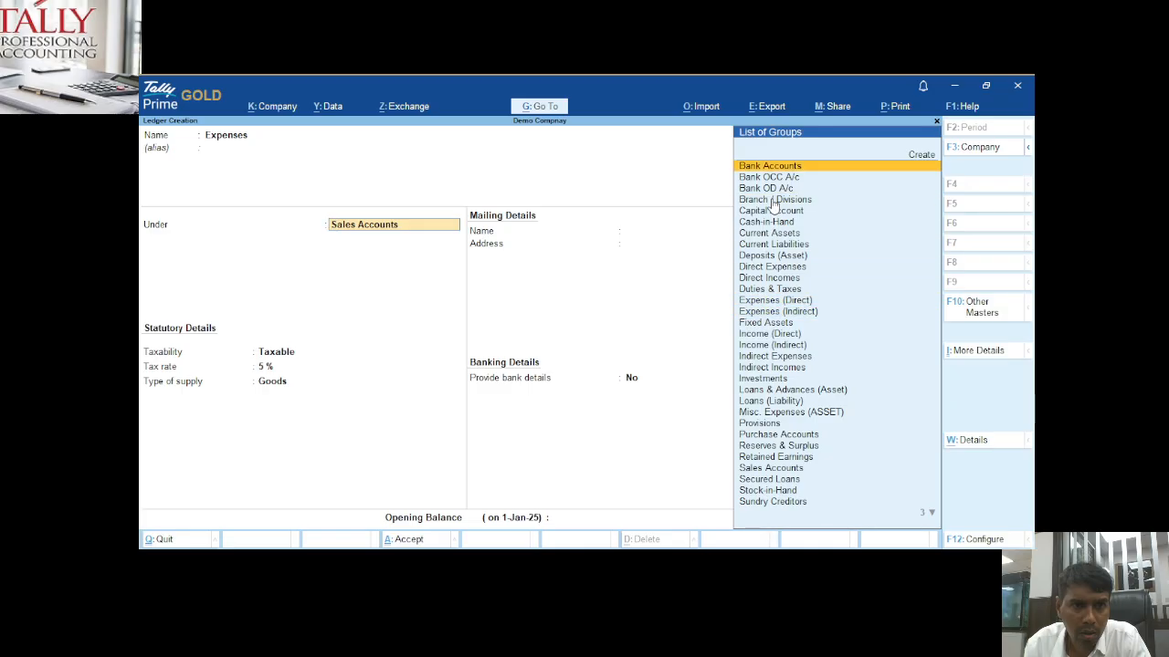
pyautogui.press('Up')
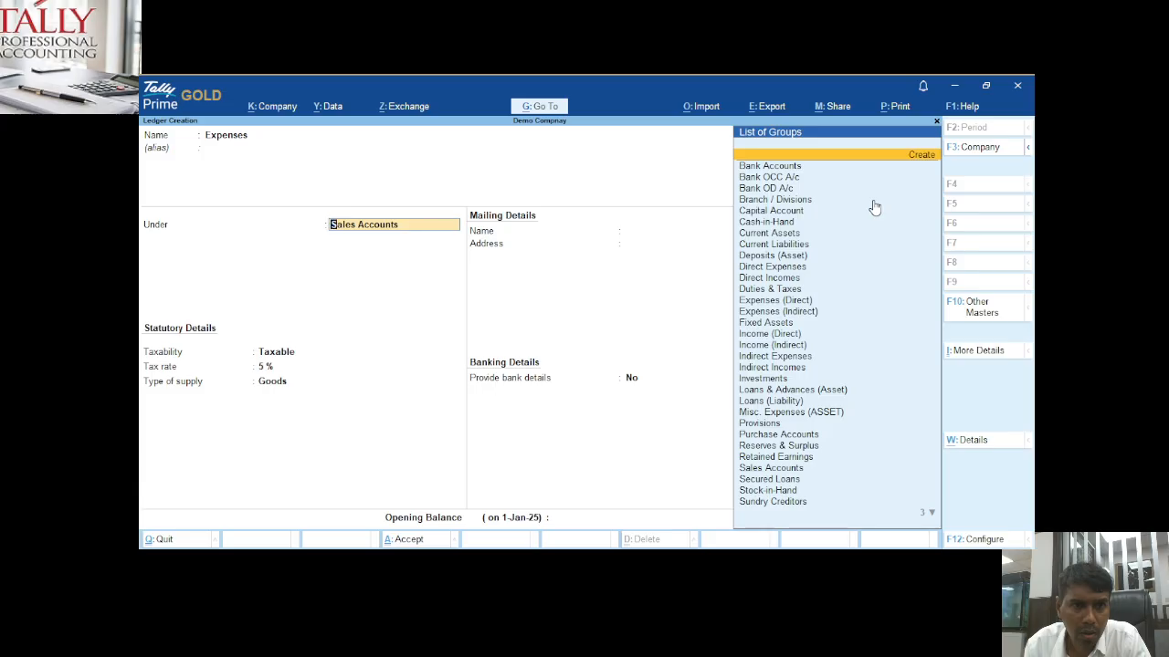
pyautogui.press('Return')
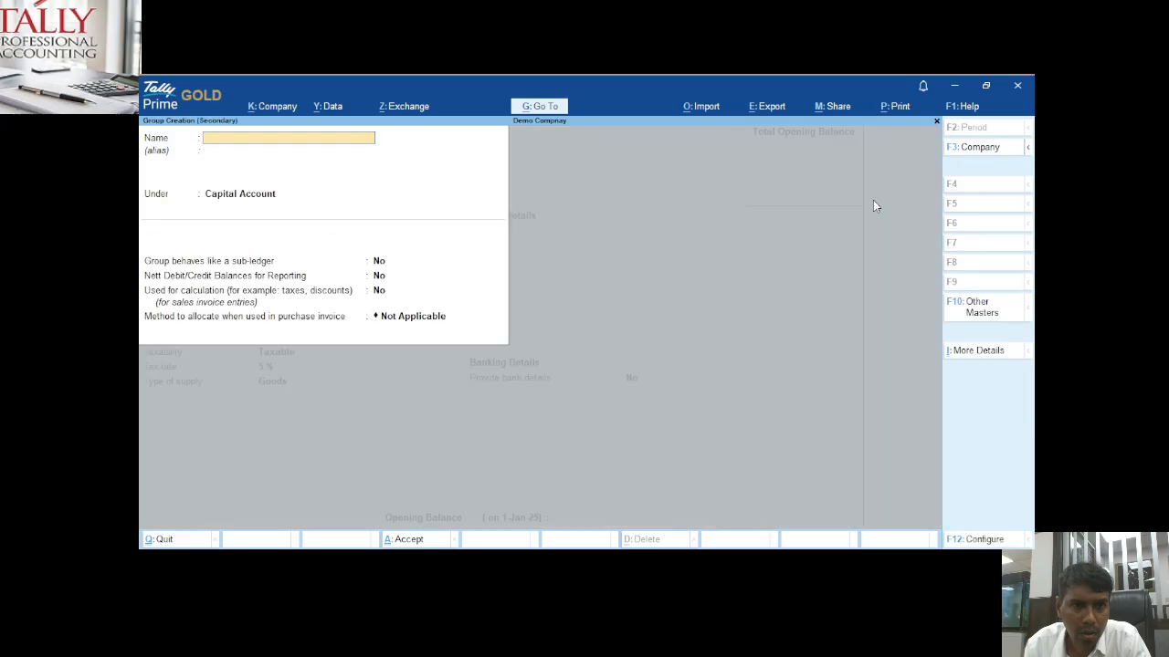
# Name the new group Administrative Expenses and leave its alias blank.
pyautogui.write('Ad')
pyautogui.write('mi')
pyautogui.write('nistra')
pyautogui.write('tive expn')
pyautogui.write('nses')
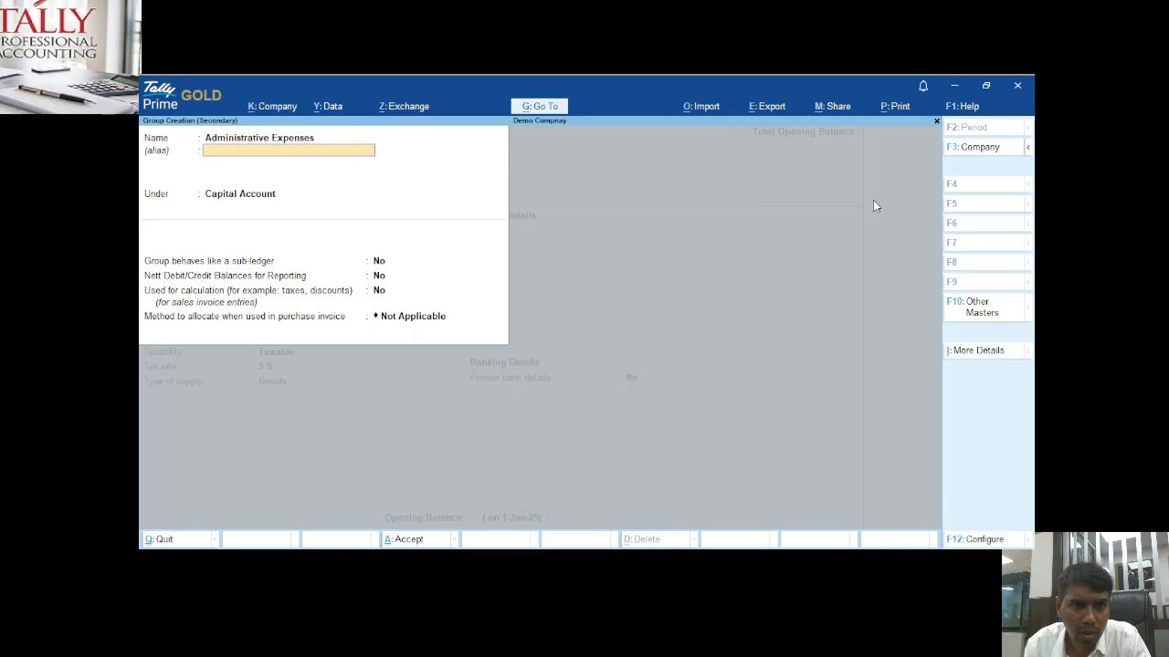
pyautogui.press('Return')
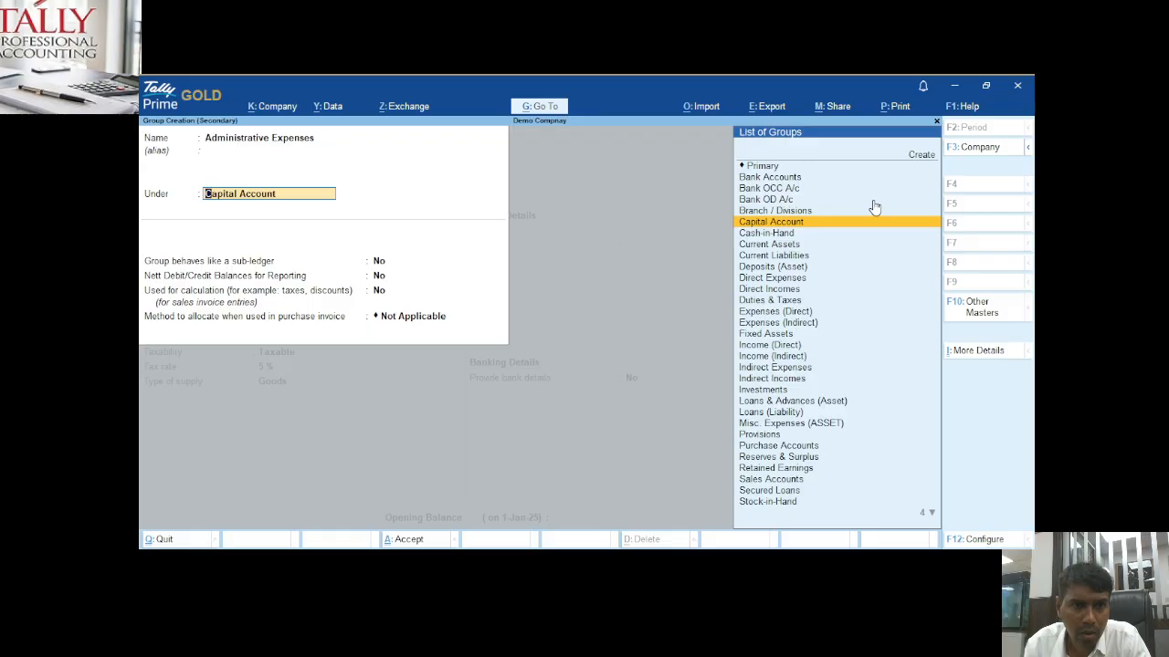
# Place the Administrative Expenses group under Indirect Expenses.
pyautogui.press('Down')
pyautogui.press('Down')
pyautogui.press('Down')
pyautogui.press('Down')
pyautogui.press('Down')
pyautogui.press('Down')
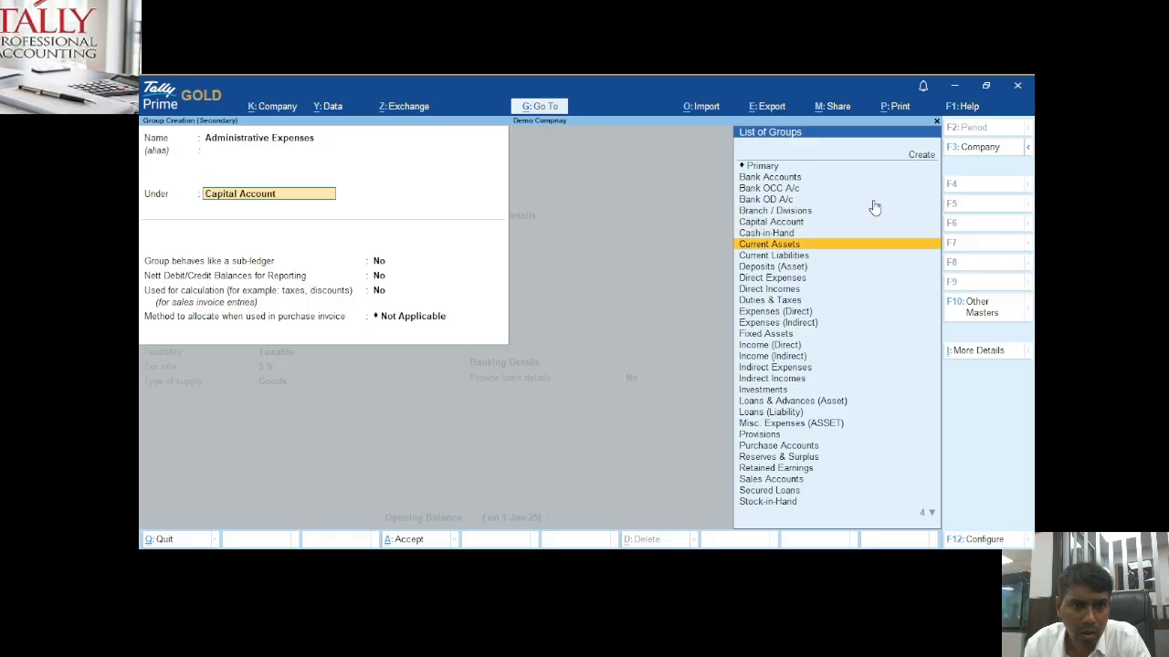
pyautogui.press('Down')
pyautogui.press('Down')
pyautogui.press('Down')
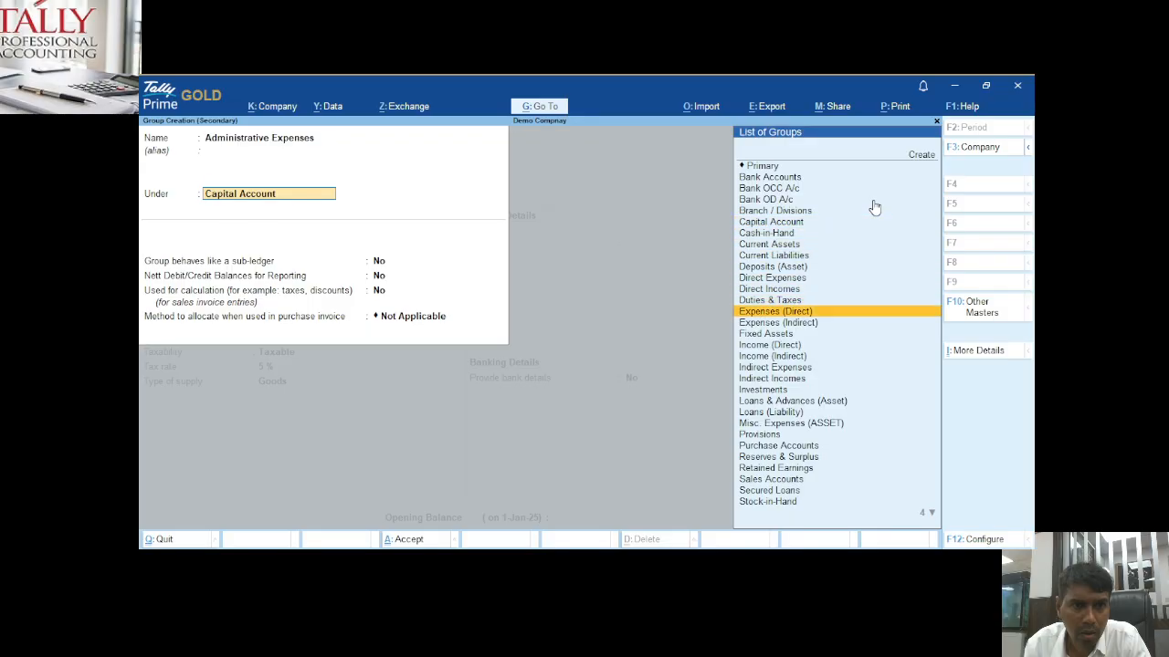
pyautogui.press('Return')
# Keep the Administrative Expenses group's remaining options at No and Not Applicable, and save the group.
pyautogui.press('Return')
pyautogui.press('Return')
pyautogui.press('Return')
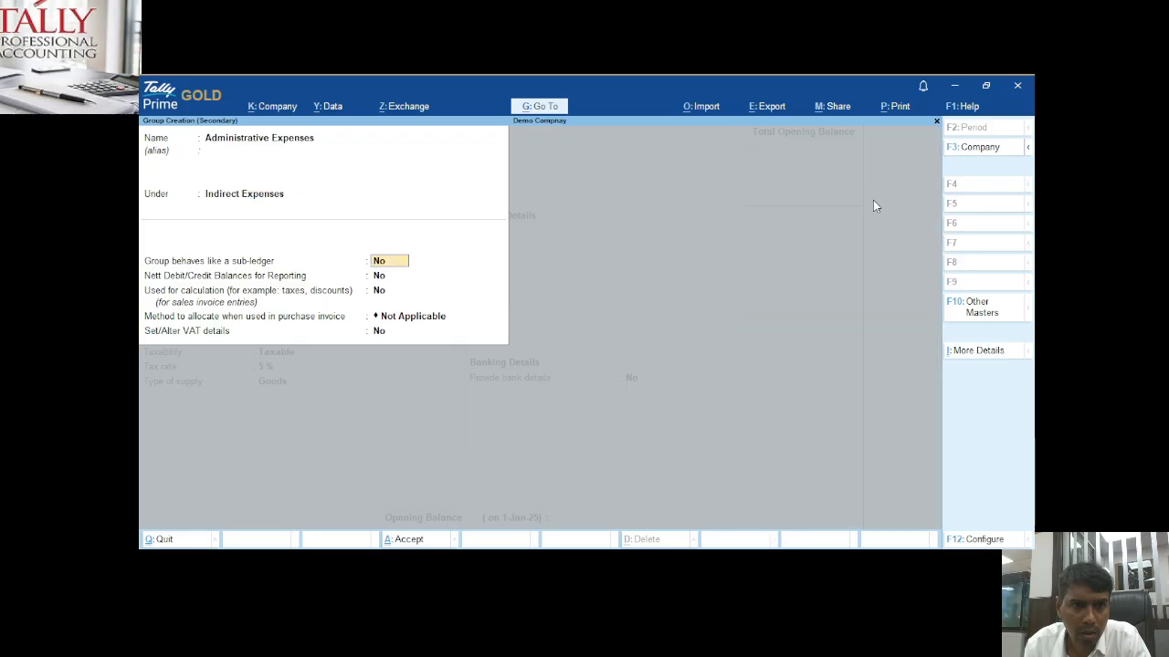
pyautogui.press('Return')
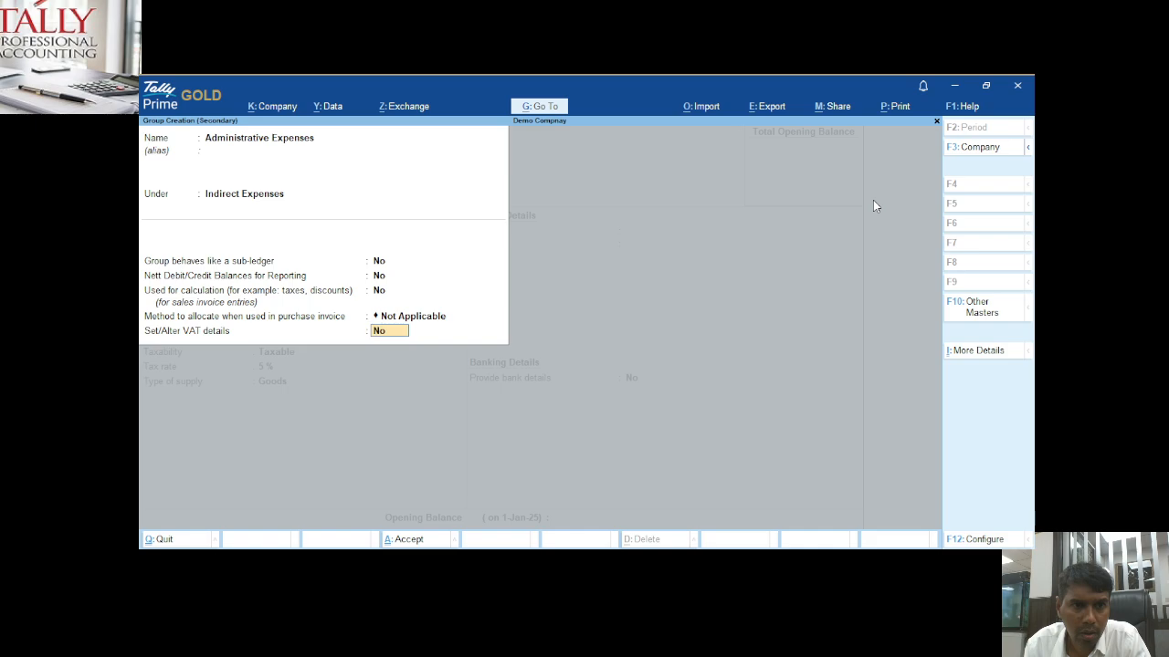
pyautogui.press('Return')
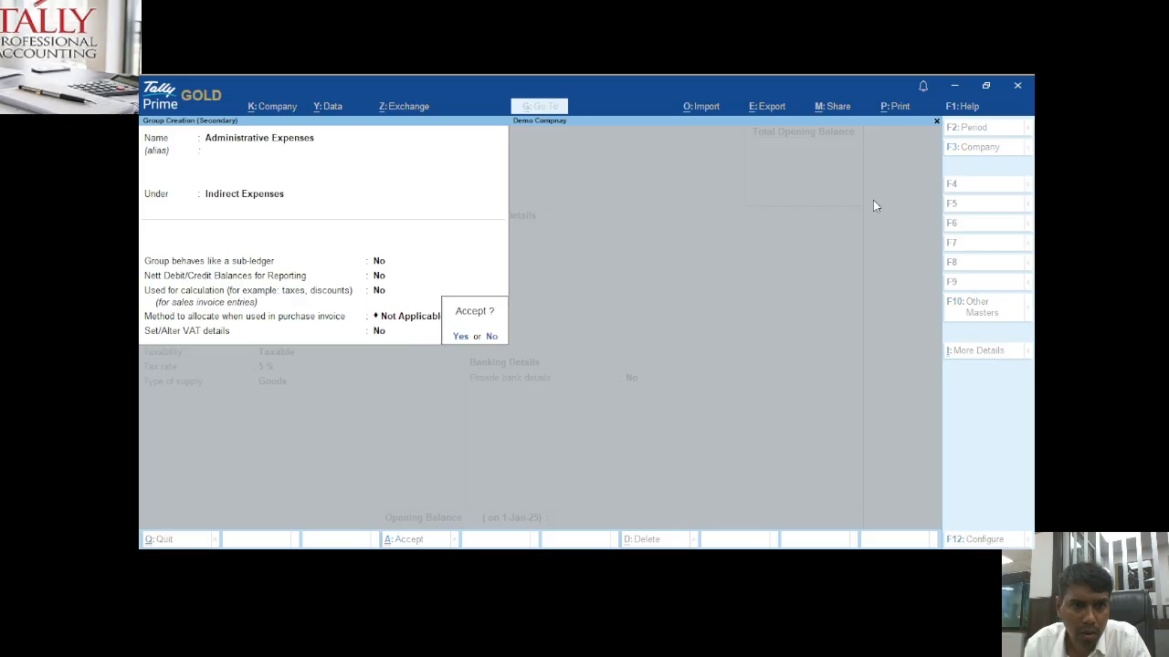
pyautogui.press('Return')
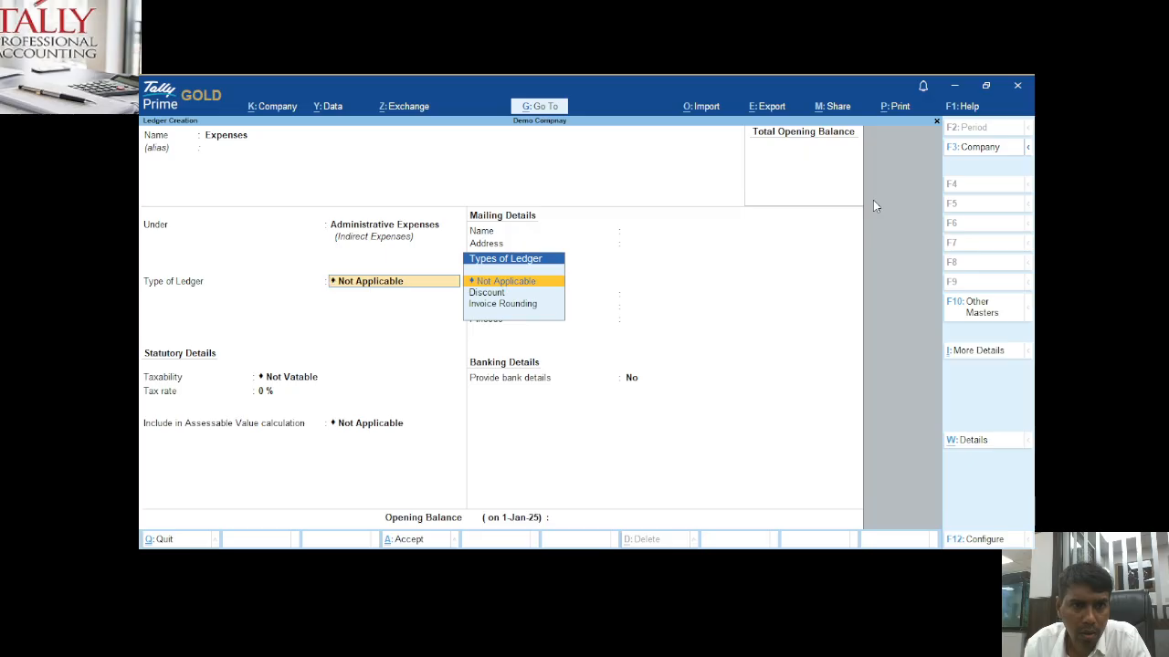
# Keep the Expenses ledger's type as Not Applicable and make it Taxable at 5% with Services as the type of supply.
pyautogui.press('Return')
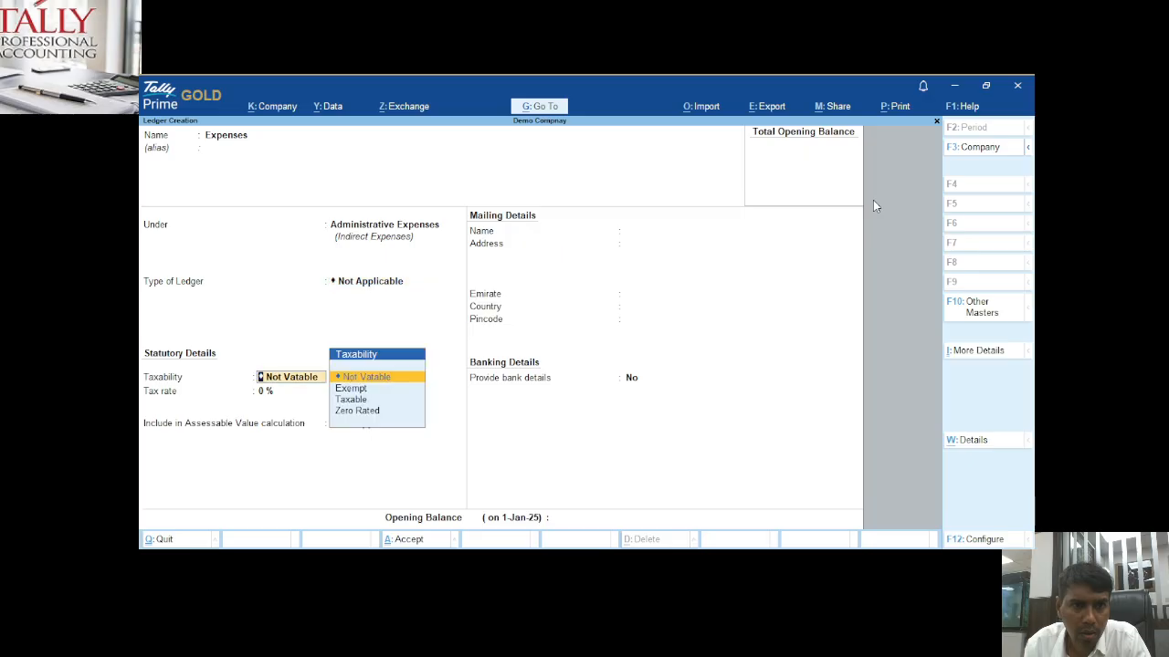
pyautogui.press('Down')
pyautogui.press('Down')
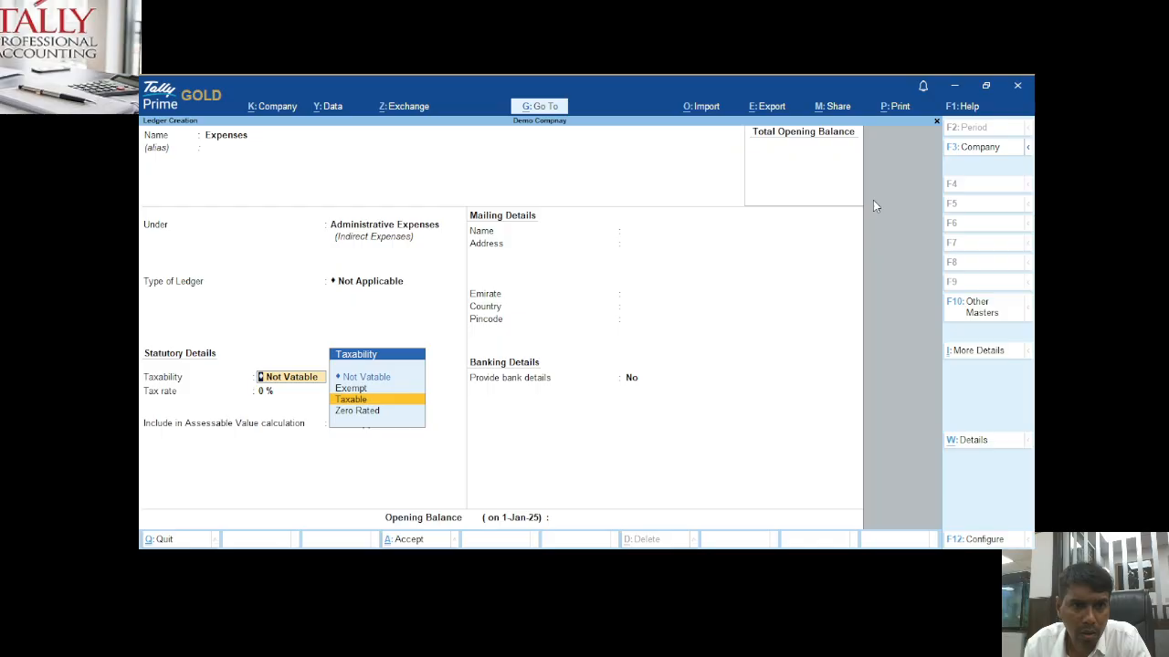
pyautogui.press('Return')
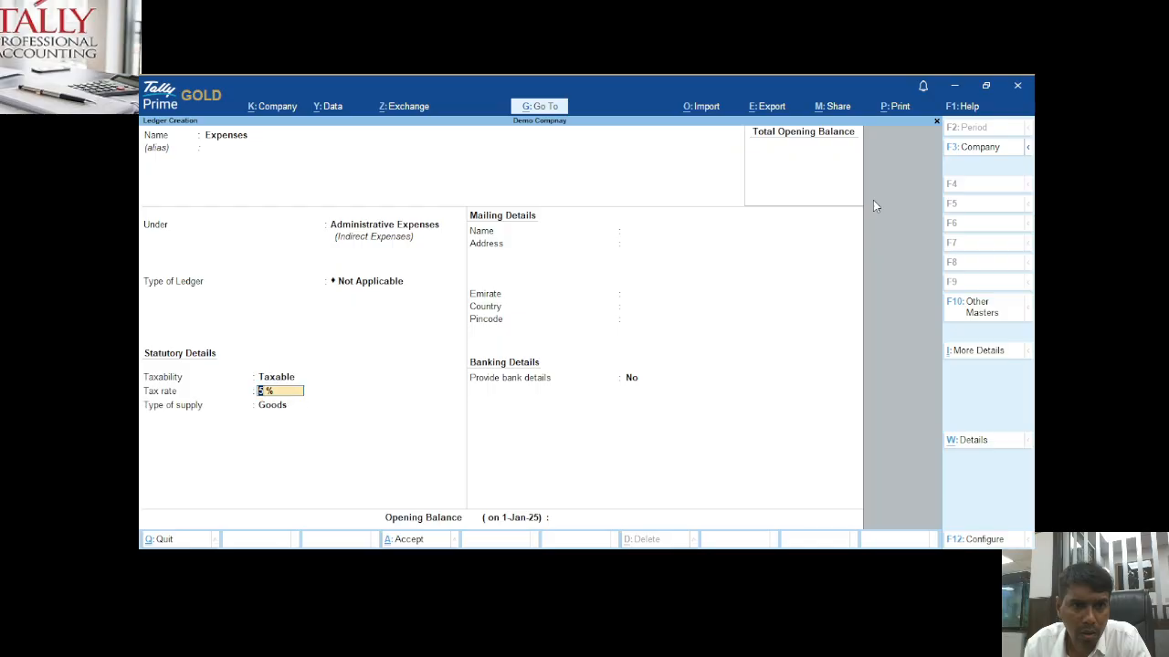
pyautogui.press('Return')
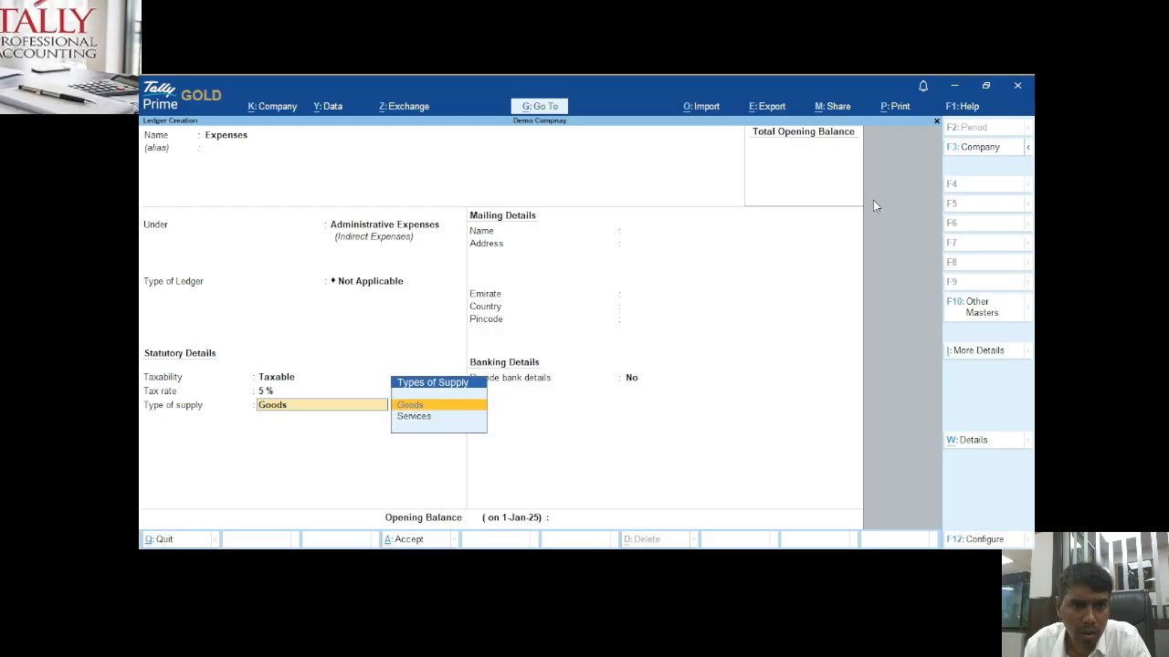
pyautogui.press('Down')
pyautogui.press('Return')
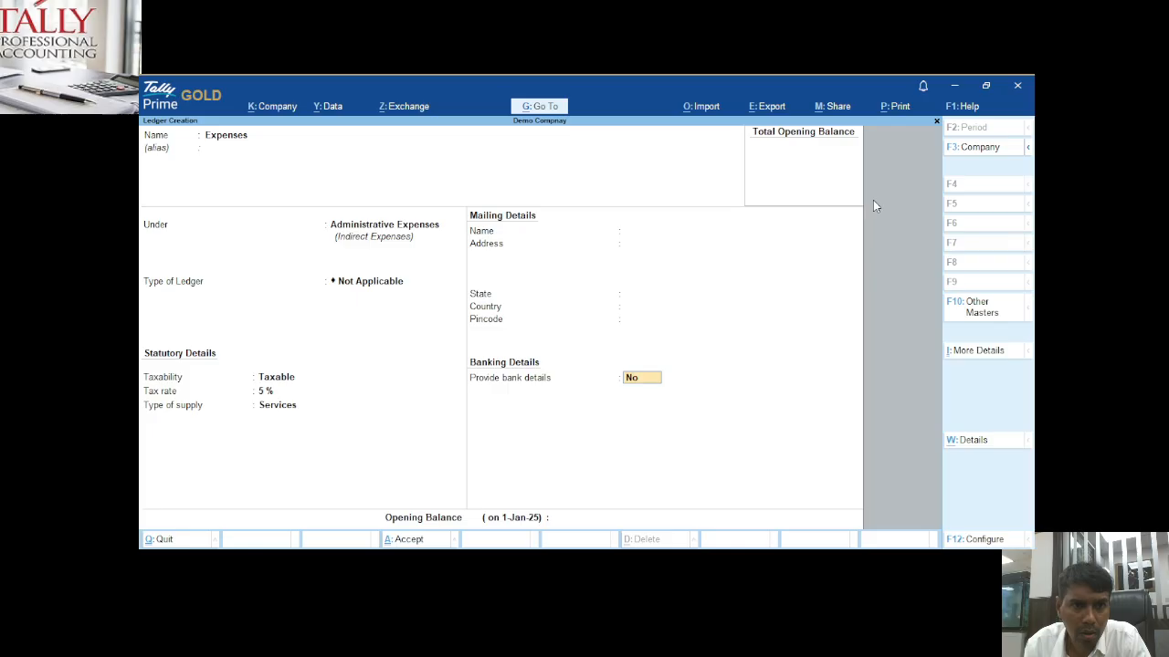
# Save the Expenses ledger without bank details or an opening balance.
pyautogui.press('Return')
pyautogui.press('Return')
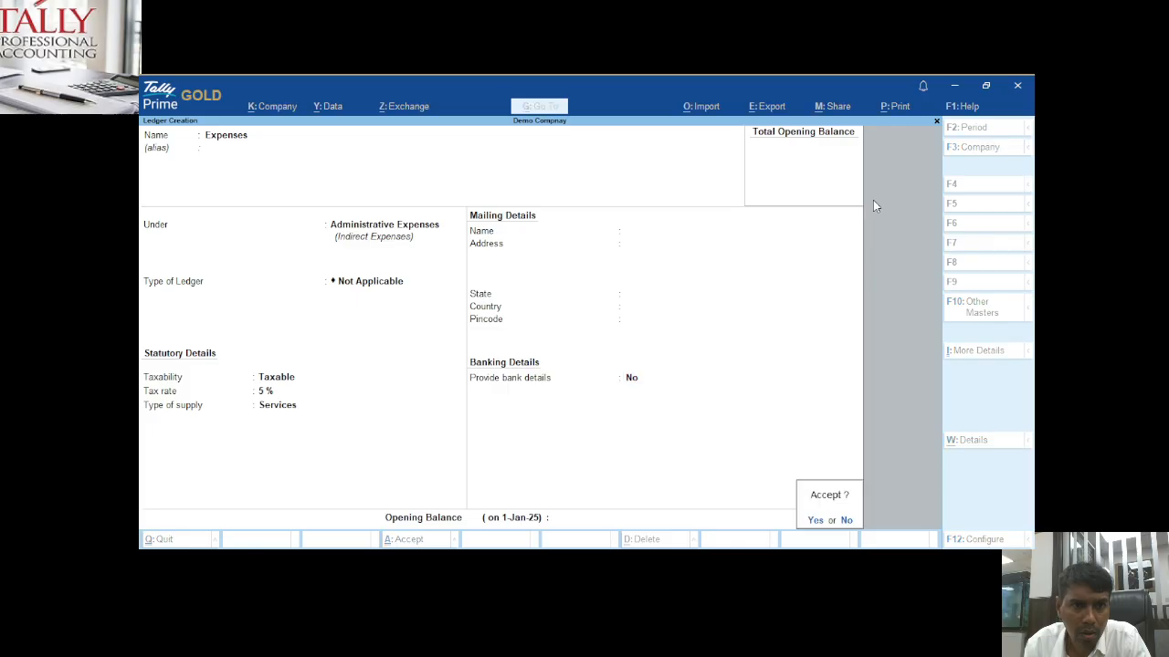
pyautogui.press('Return')
# Name the next ledger Customer, leave its alias blank, and place it under Sundry Debtors.
pyautogui.write('Customer')
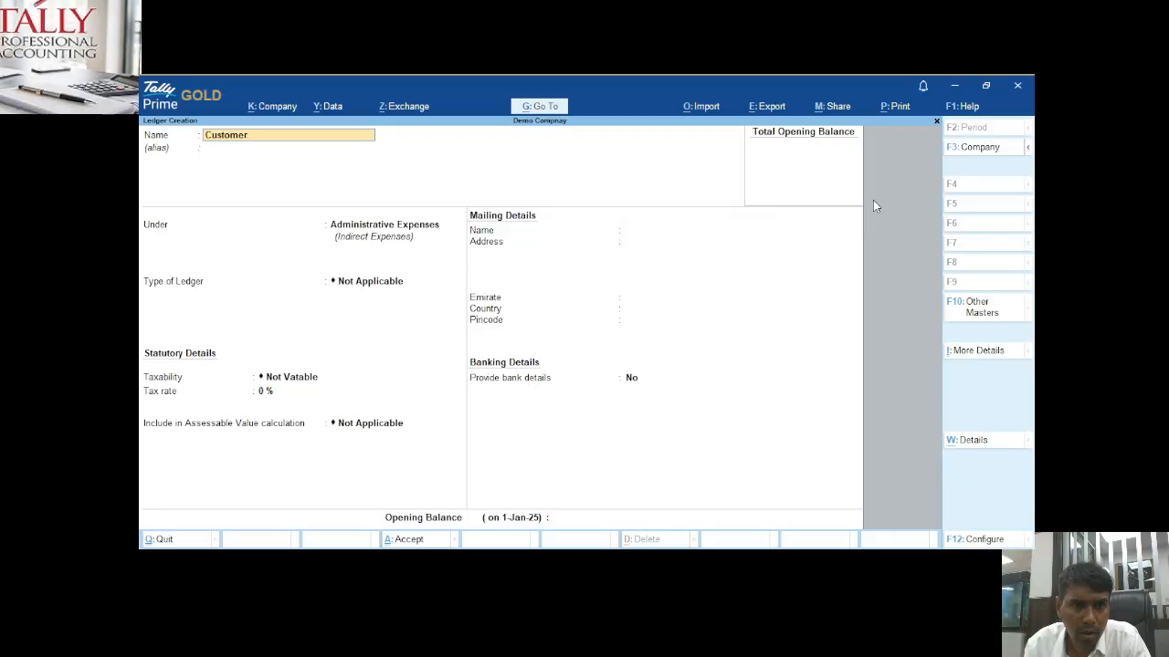
pyautogui.press('Return')
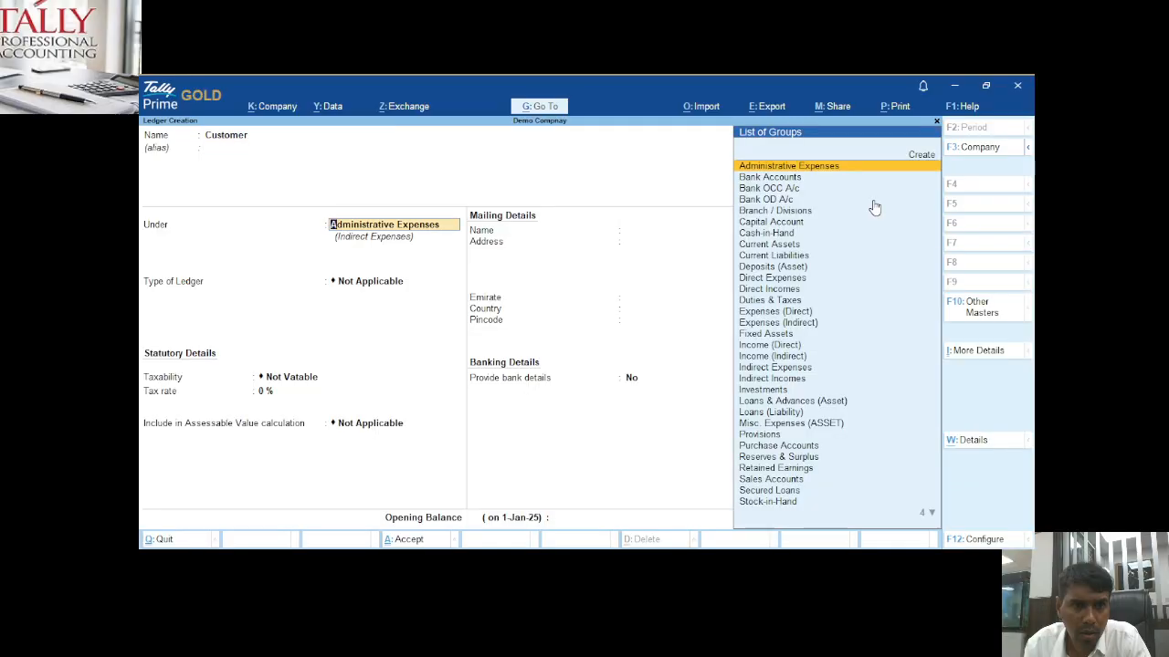
pyautogui.press('Down')
pyautogui.press('Down')
pyautogui.press('Down')
pyautogui.press('Down')
pyautogui.press('Down')
pyautogui.press('Down')
pyautogui.press('Down')
pyautogui.press('Down')
pyautogui.press('Down')
pyautogui.press('Down')
pyautogui.press('Down')
pyautogui.press('Down')
pyautogui.press('Down')
pyautogui.press('Down')
pyautogui.press('Down')
pyautogui.press('Down')
pyautogui.press('Down')
pyautogui.press('Down')
pyautogui.press('Down')
pyautogui.press('Down')
pyautogui.press('Down')
pyautogui.press('Down')
pyautogui.press('Down')
pyautogui.press('Down')
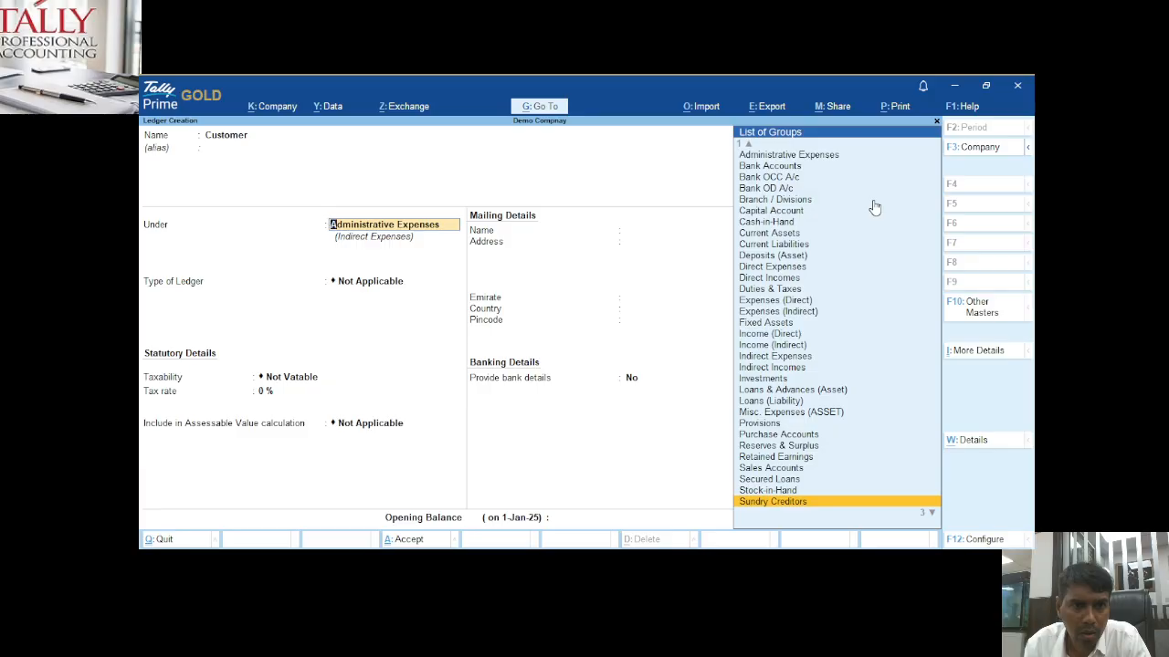
pyautogui.press('Down')
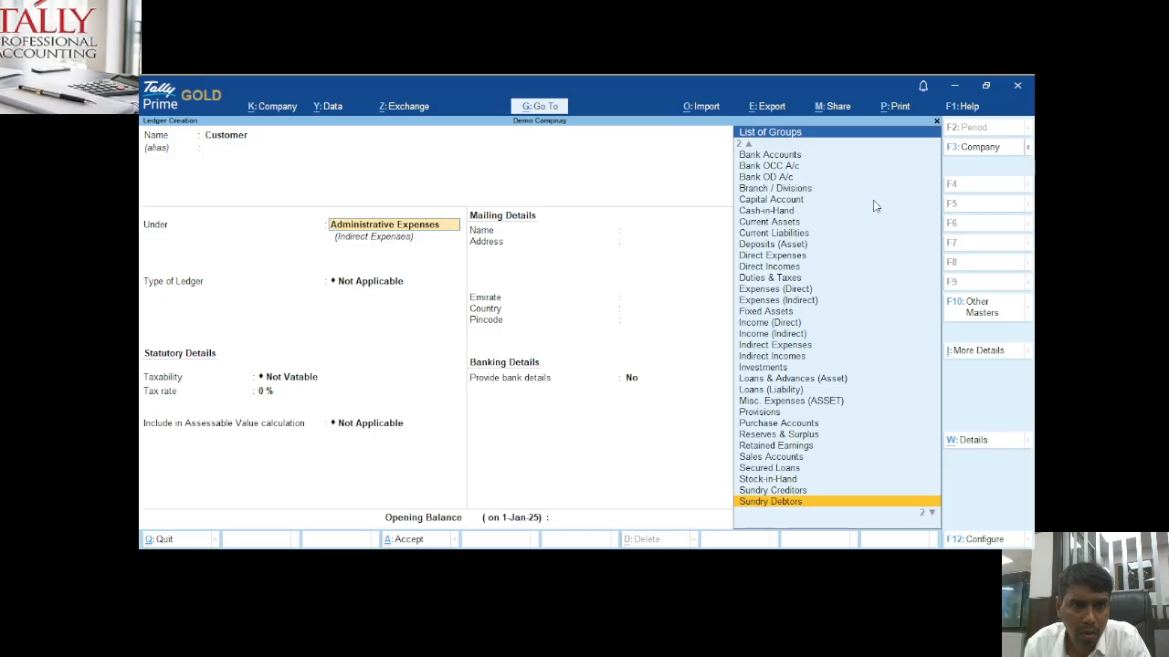
pyautogui.press('Return')
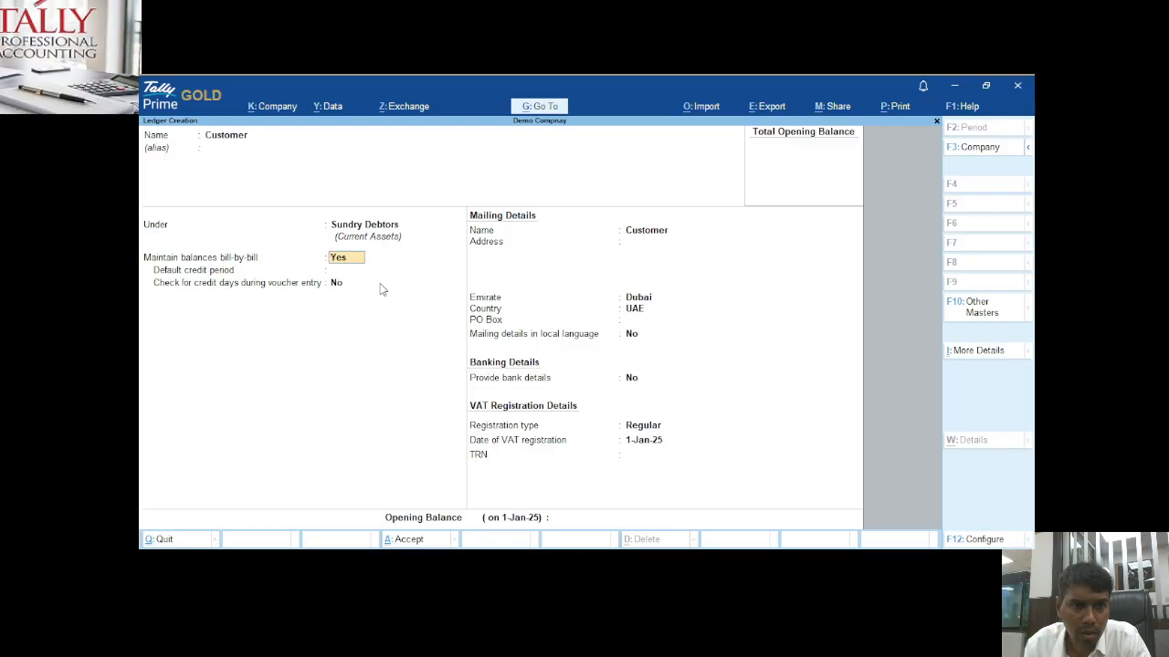
# Keep the Customer ledger's default bill-by-bill, mailing, banking and VAT details and save it without an opening balance.
pyautogui.press('Return')
pyautogui.press('Return')
pyautogui.press('Return')
pyautogui.press('Return')
pyautogui.press('Return')
pyautogui.press('Return')
pyautogui.press('Return')
pyautogui.press('Return')
pyautogui.press('Return')
pyautogui.press('Return')
pyautogui.press('Return')
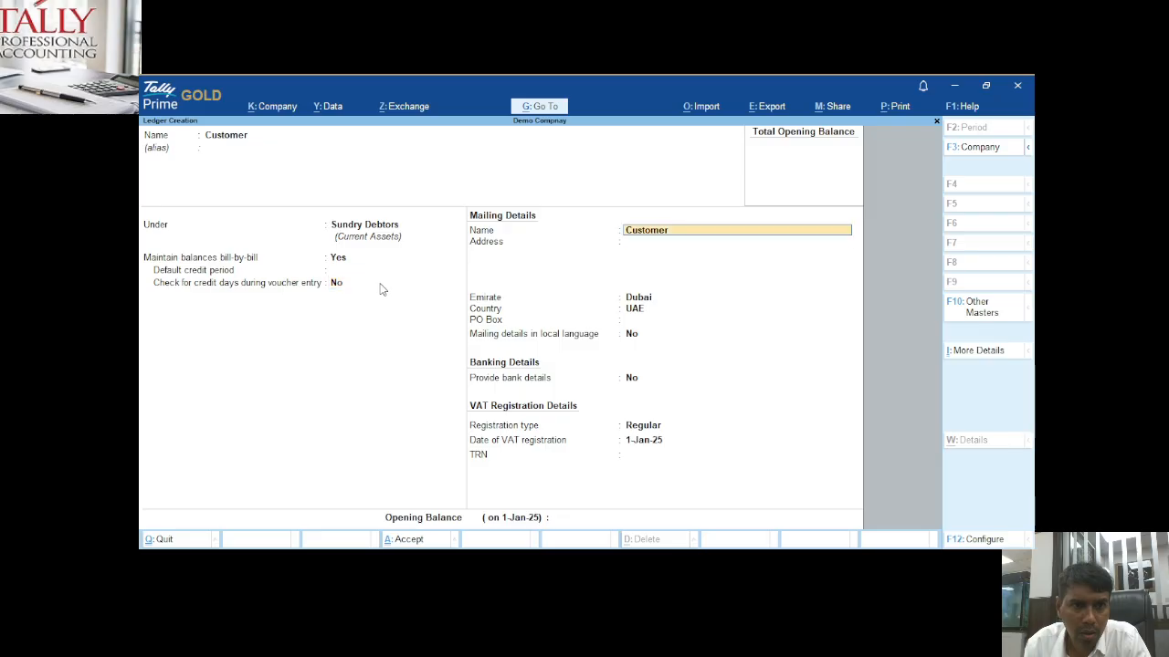
pyautogui.press('Return')
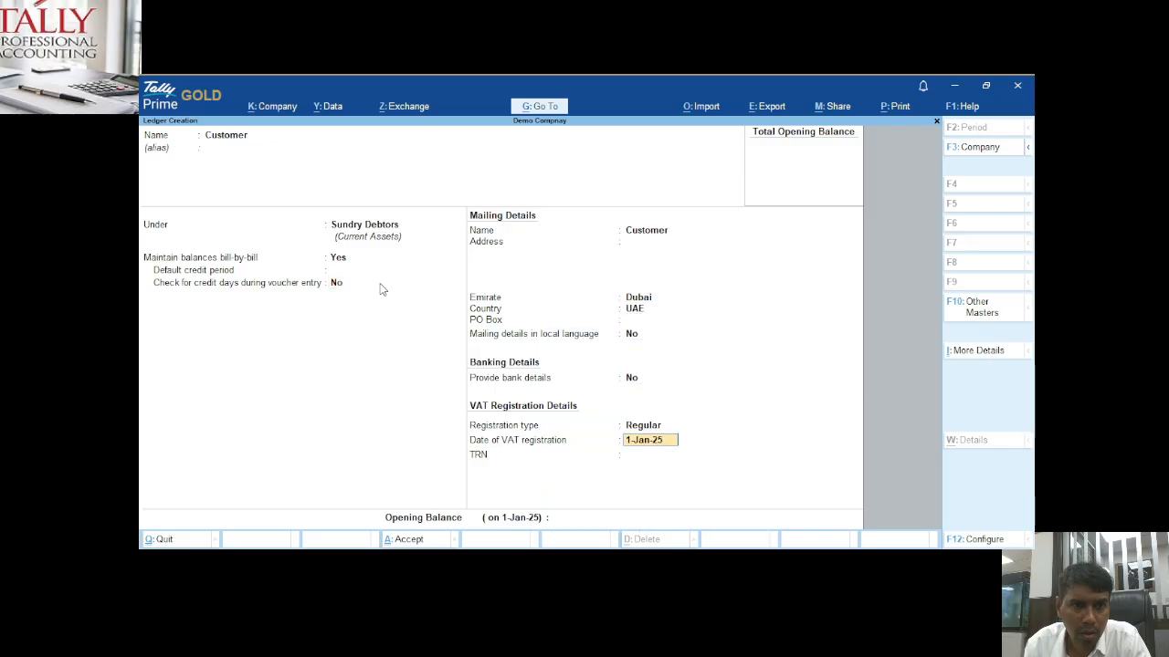
pyautogui.press('Return')
pyautogui.press('Return')
pyautogui.press('Return')
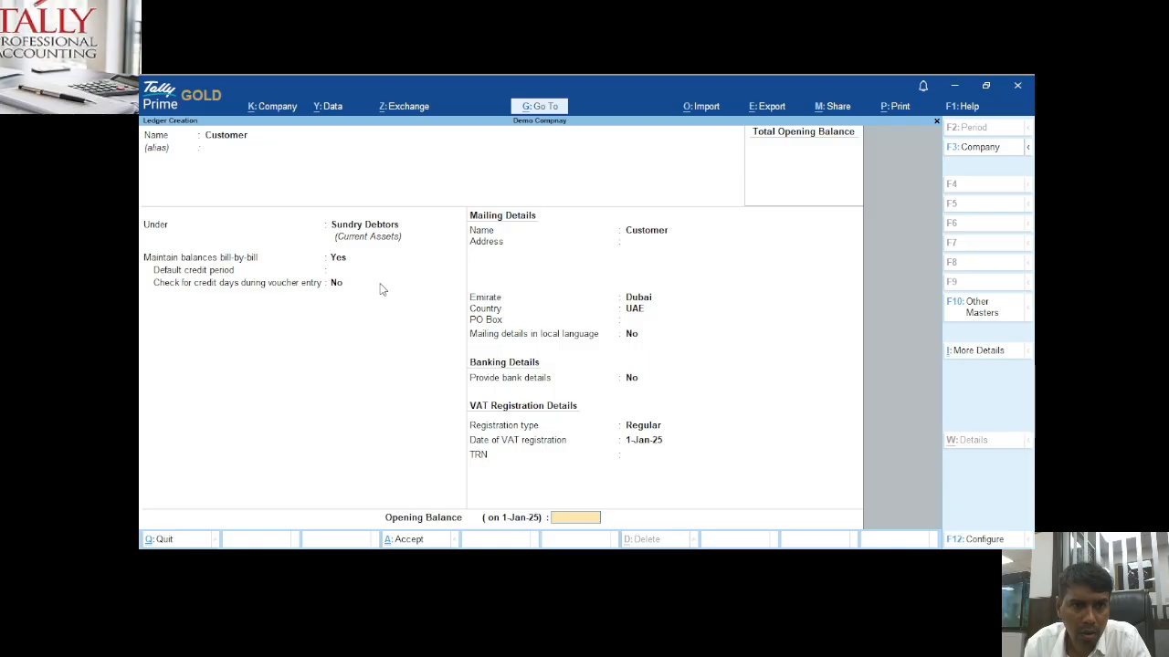
pyautogui.press('Return')
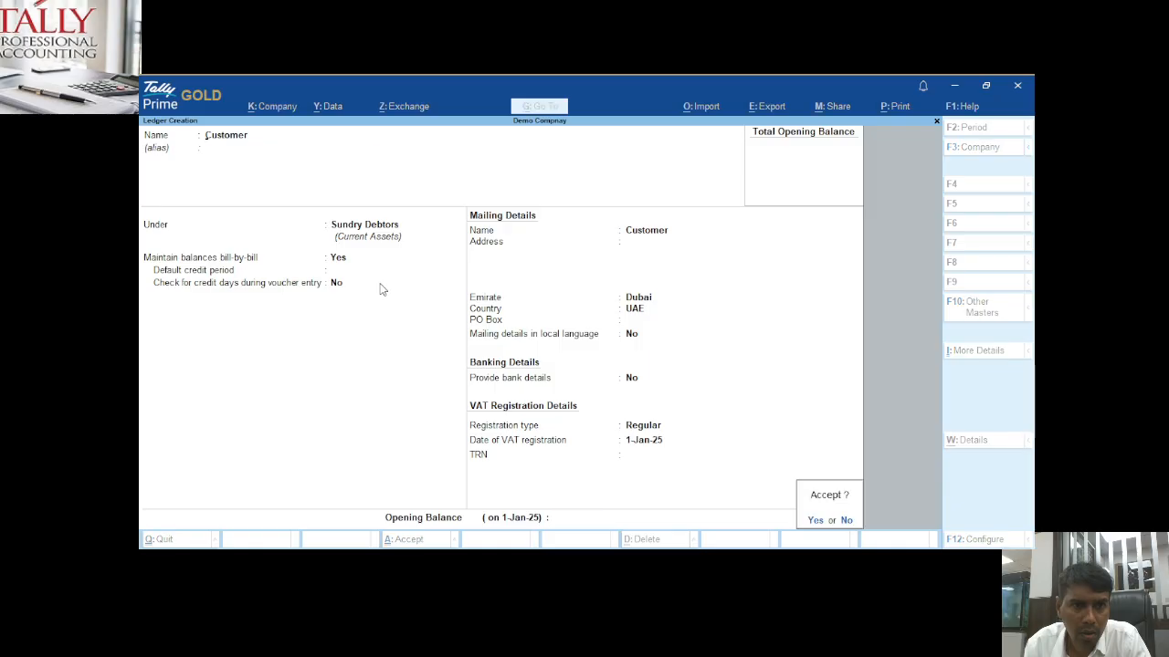
pyautogui.press('Return')
# Leave ledger creation and start a new group named Overseas Customers with a blank alias.
pyautogui.press('Escape')
pyautogui.press('Return')
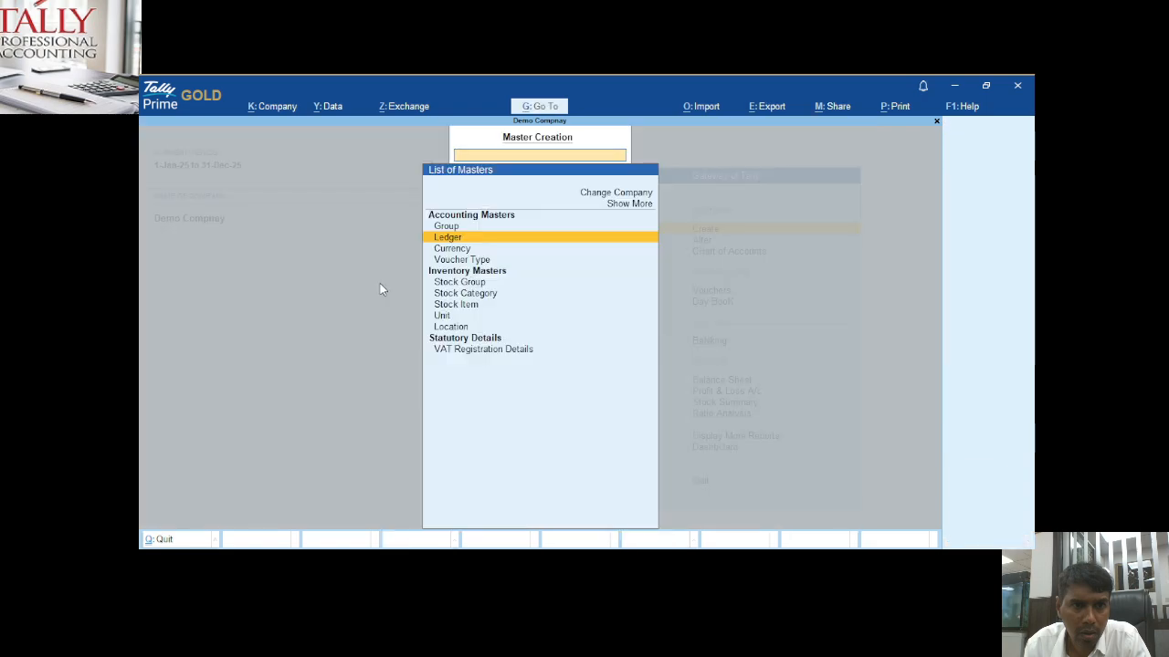
pyautogui.press('Up')
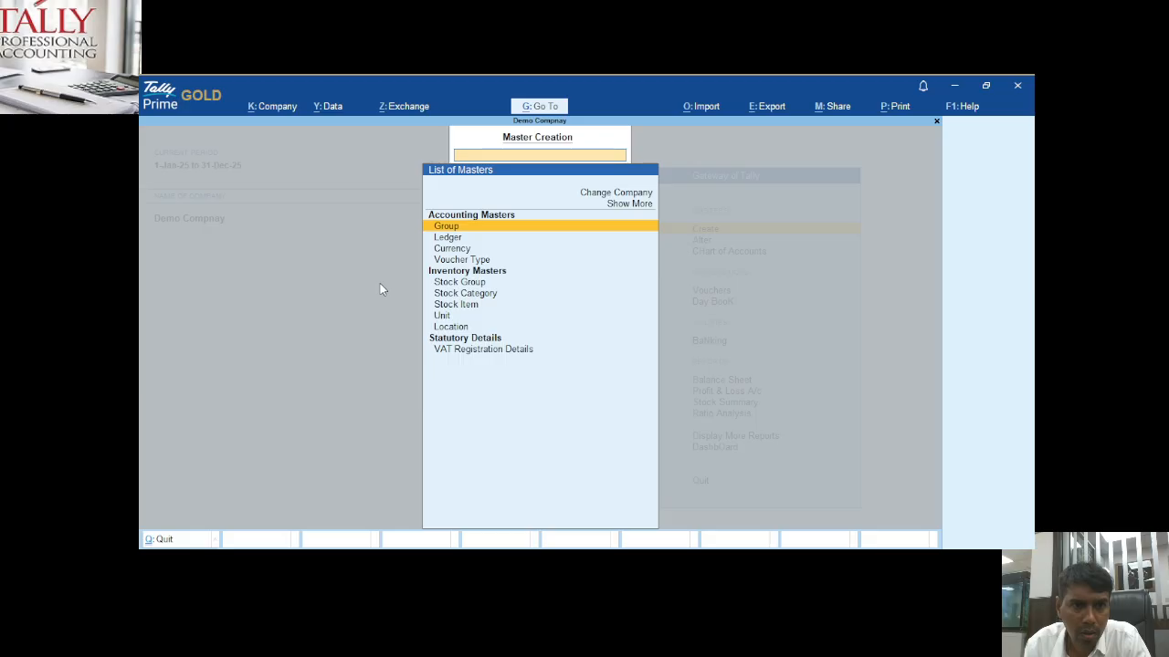
pyautogui.press('Down')
pyautogui.press('Down')
pyautogui.press('Up')
pyautogui.press('Up')
pyautogui.press('Return')
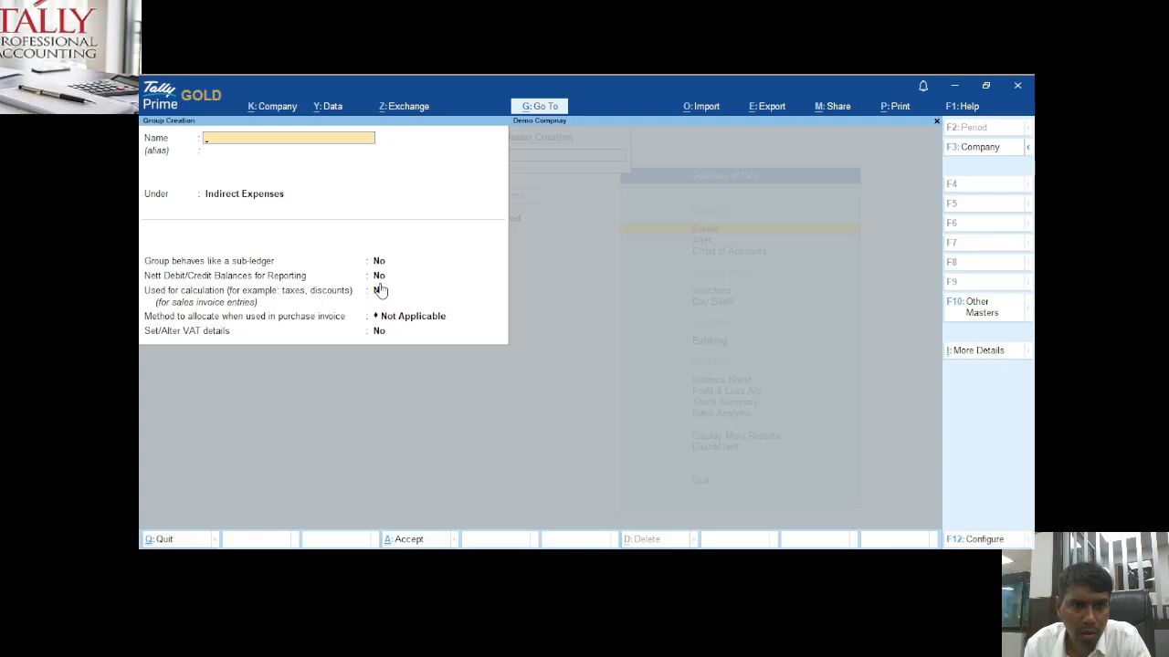
pyautogui.write('Overseas customers')
pyautogui.press('Return')
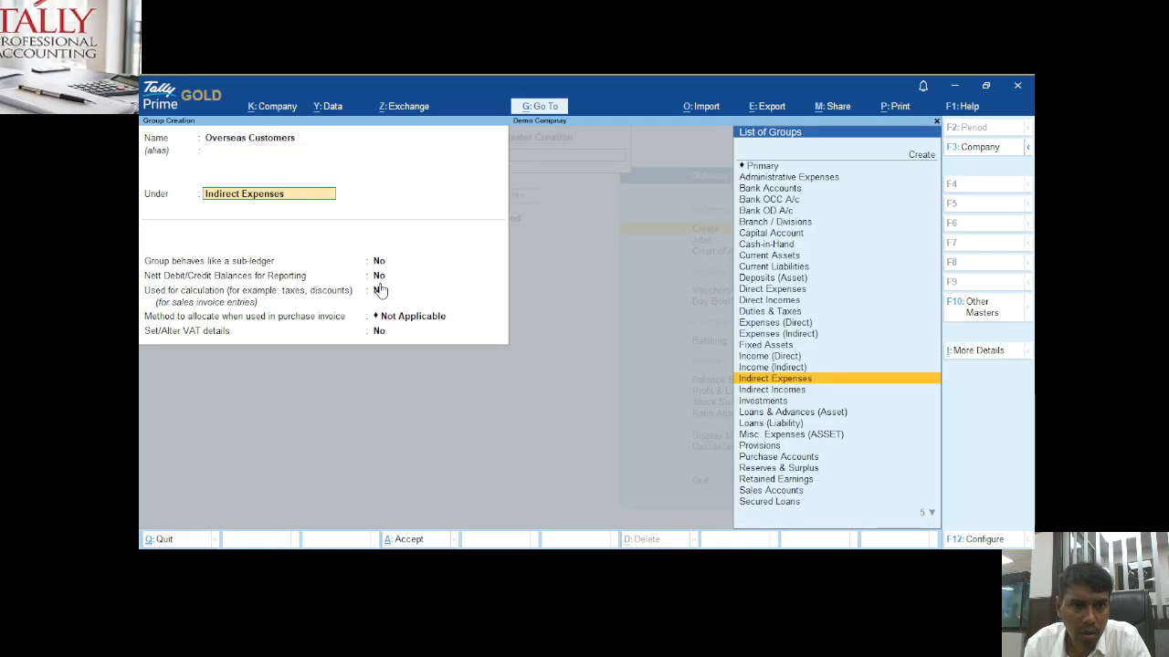
# Place the Overseas Customers group under Sundry Debtors.
pyautogui.press('Down')
pyautogui.press('Down')
pyautogui.press('Down')
pyautogui.press('Down')
pyautogui.press('Down')
pyautogui.press('Down')
pyautogui.press('Down')
pyautogui.press('Down')
pyautogui.press('Down')
pyautogui.press('Down')
pyautogui.press('Down')
pyautogui.press('Down')
pyautogui.press('Down')
pyautogui.press('Down')
pyautogui.press('Down')
pyautogui.press('Down')
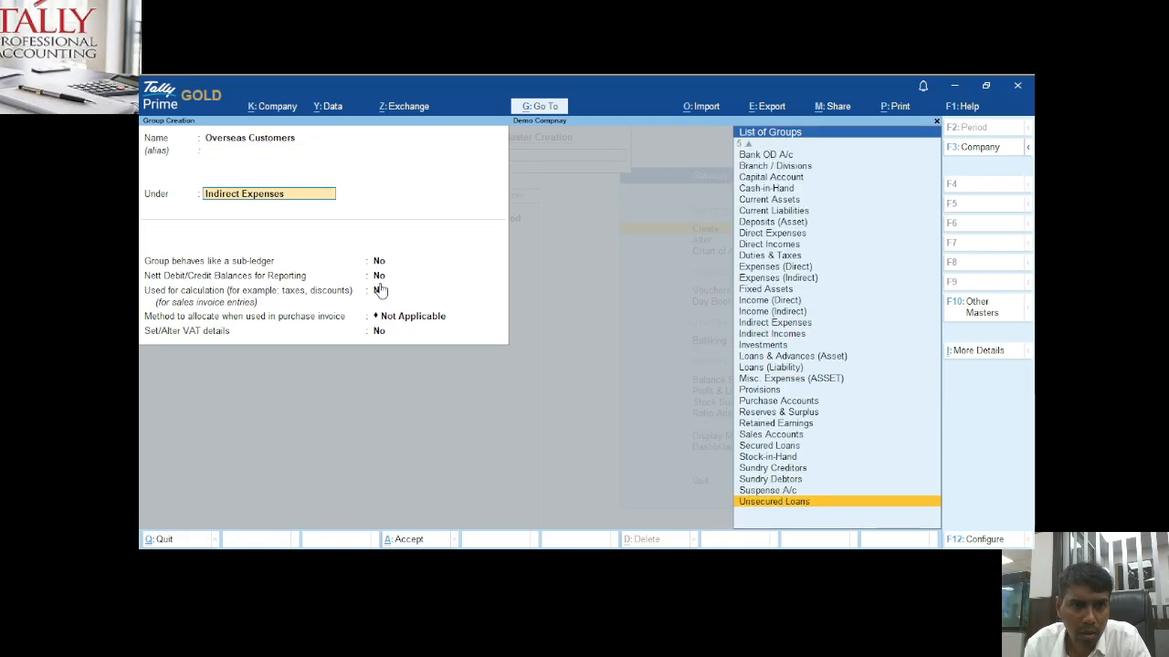
pyautogui.press('Up')
pyautogui.press('Up')
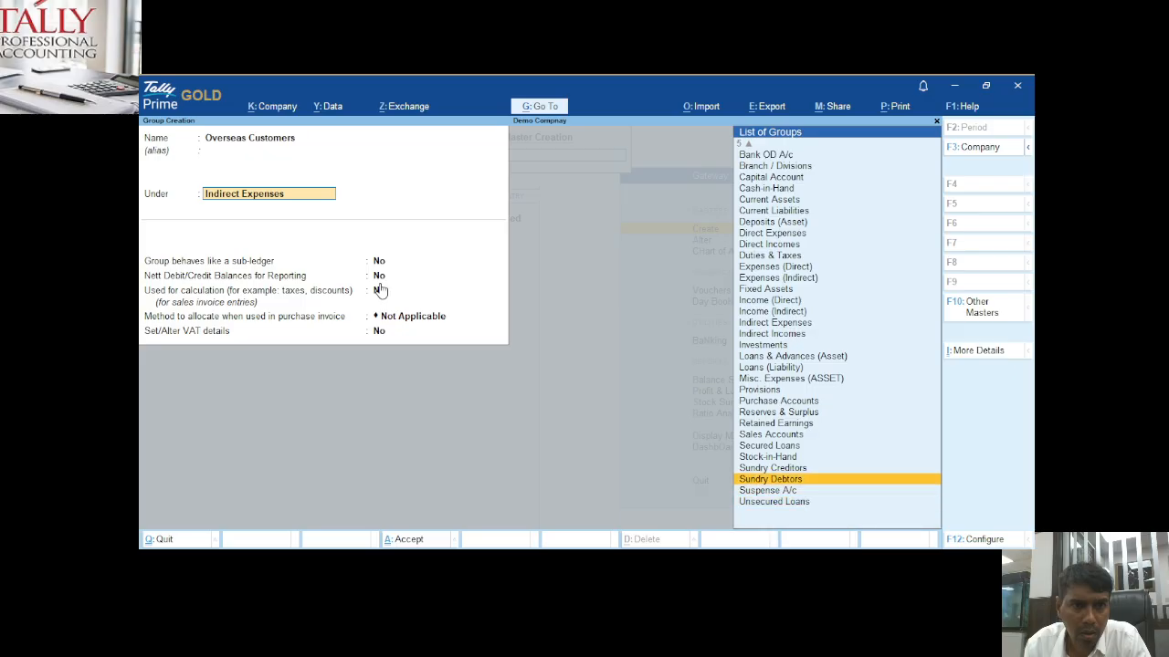
pyautogui.press('Return')
# Keep the Overseas Customers group's remaining options at No and Not Applicable, and save the group.
pyautogui.press('Return')
pyautogui.press('Return')
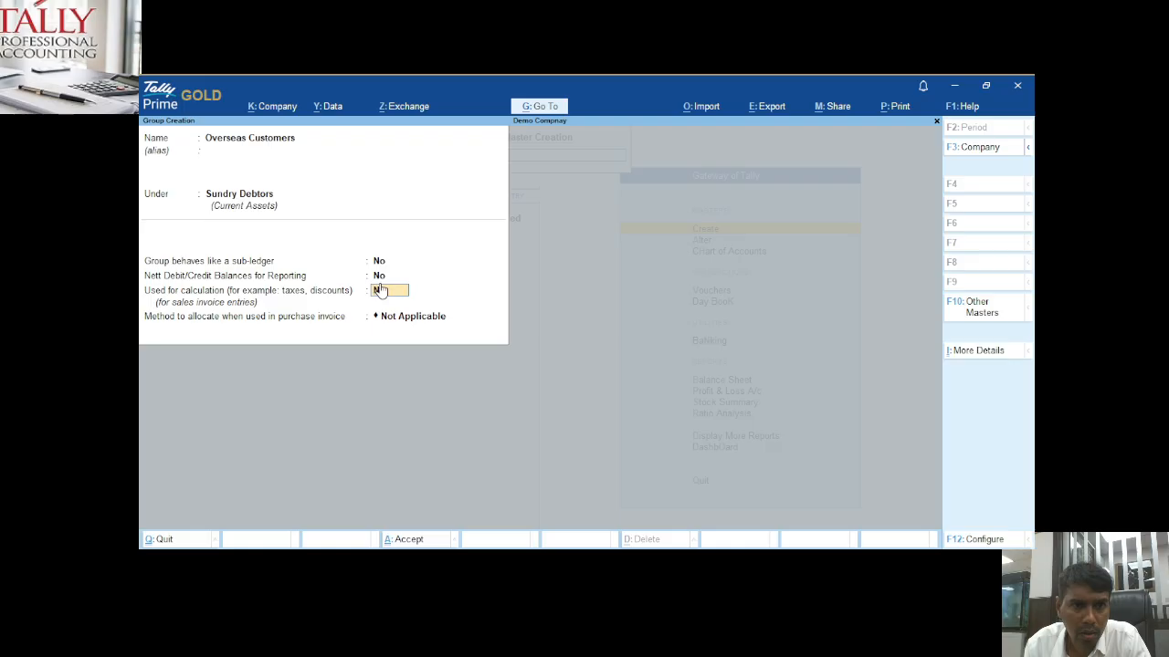
pyautogui.press('Return')
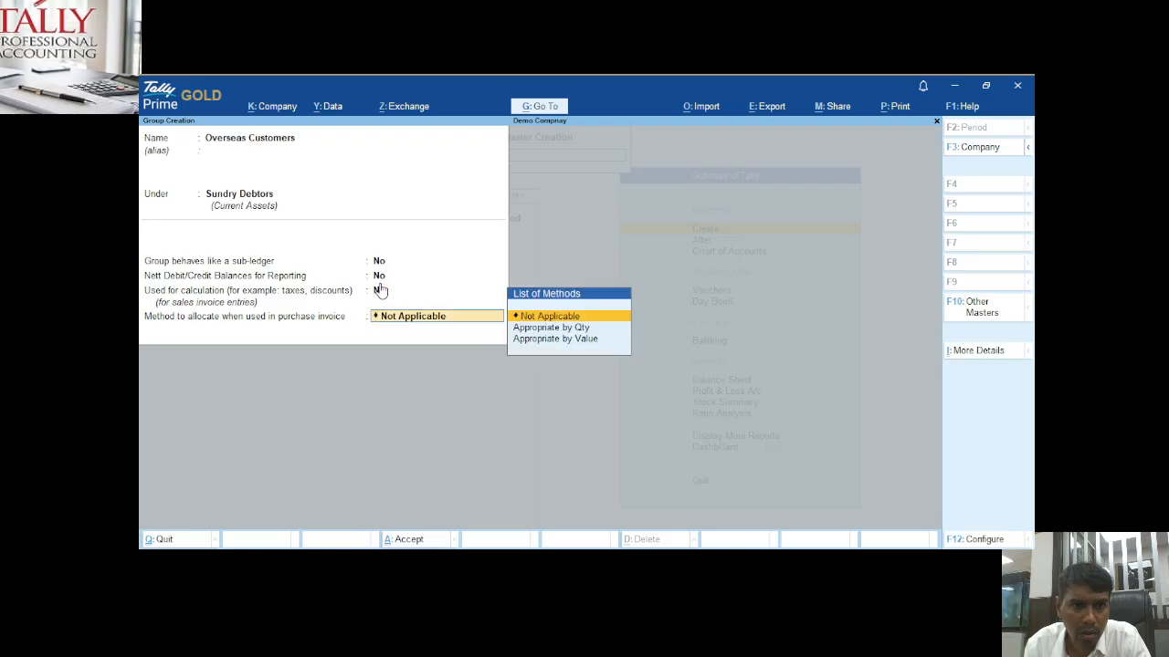
pyautogui.press('Return')
pyautogui.press('Return')
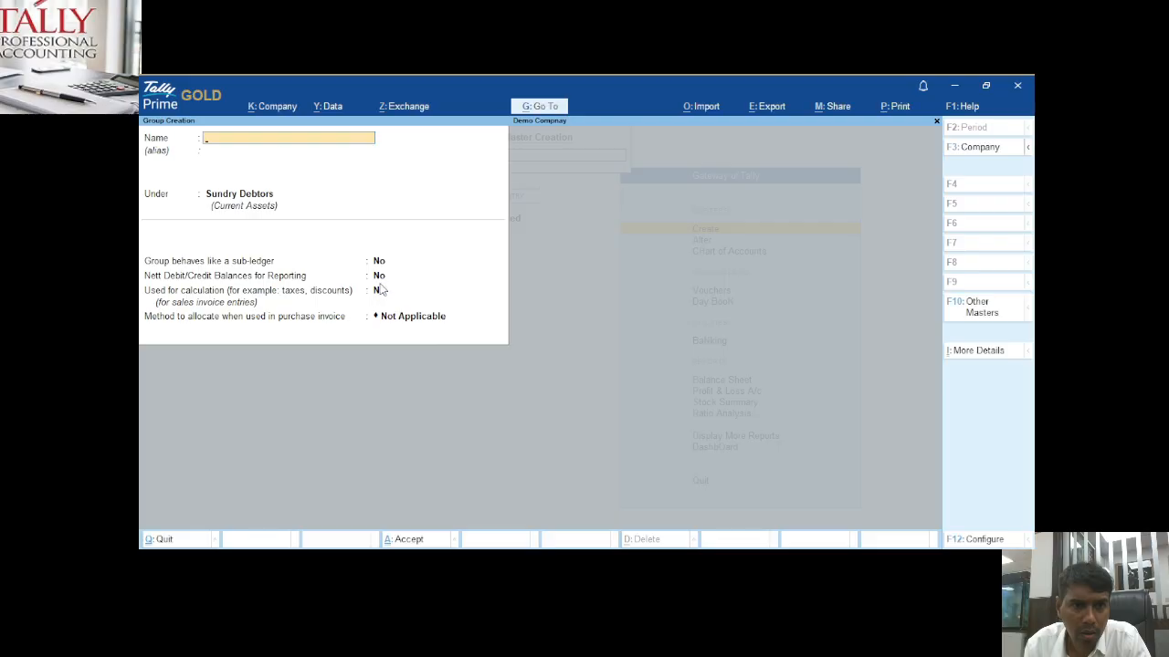
# Leave group creation and start a new currency with the symbol $.
pyautogui.press('Escape')
pyautogui.press('Down')
pyautogui.press('Down')
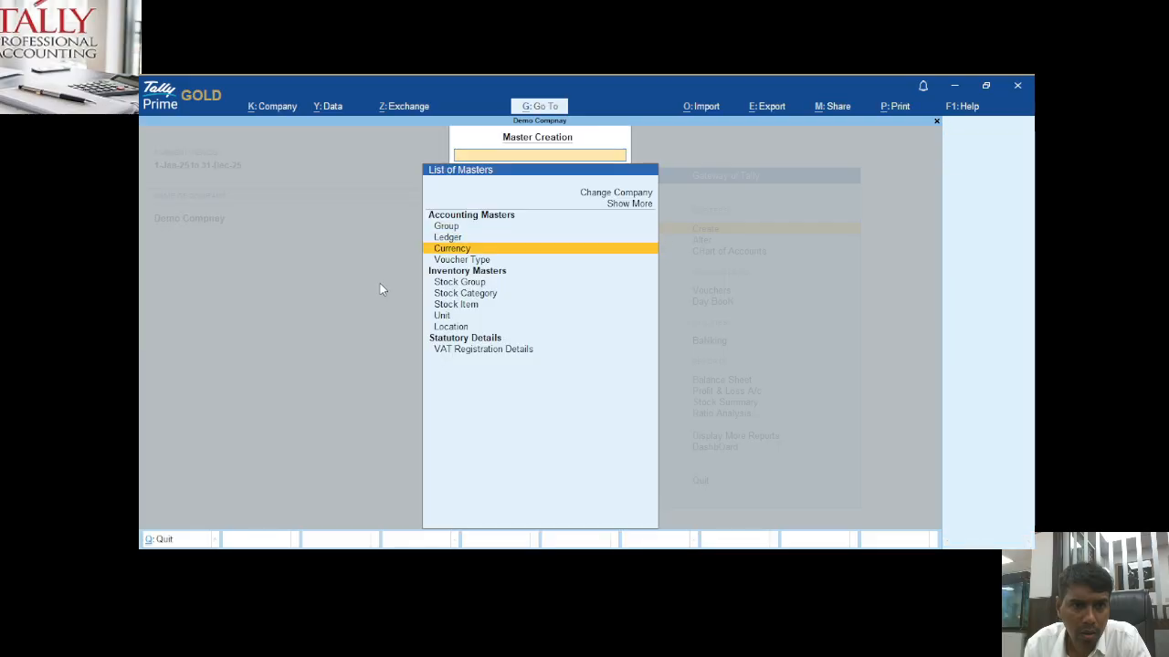
pyautogui.press('Return')
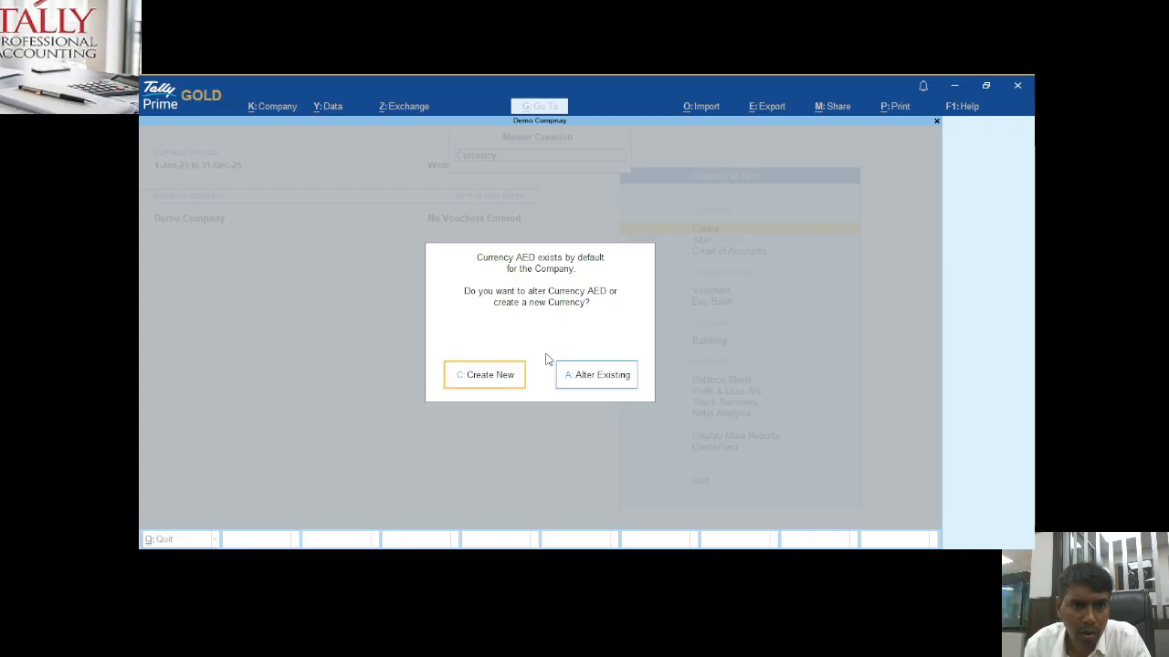
pyautogui.press('Return')
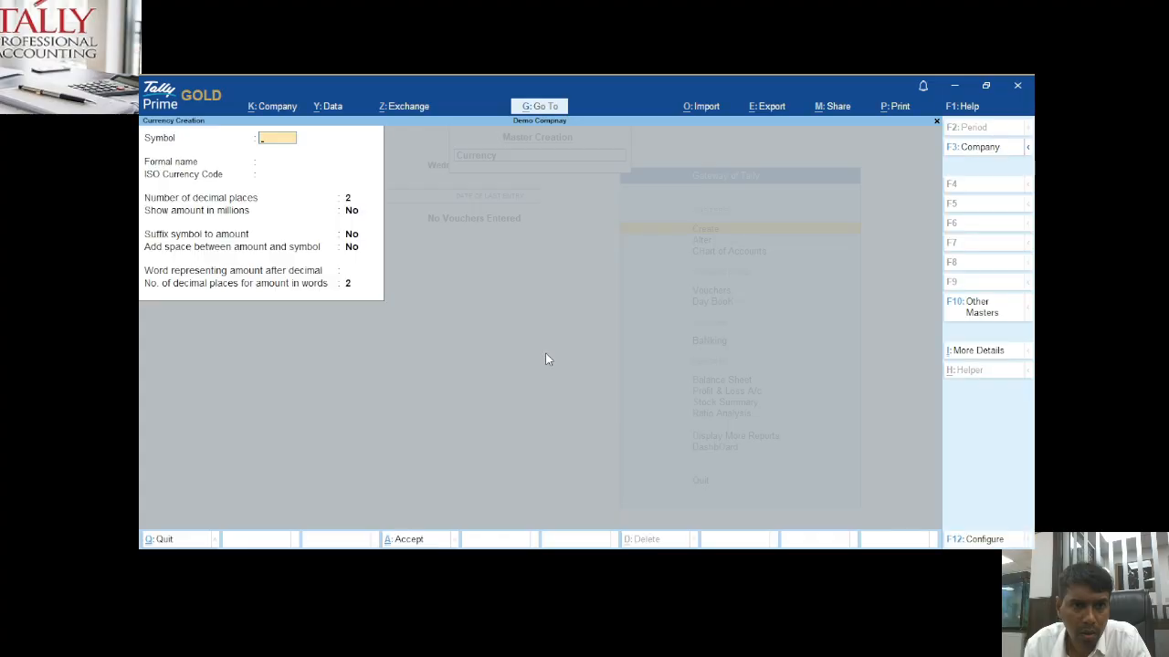
pyautogui.write('$')
pyautogui.press('Return')
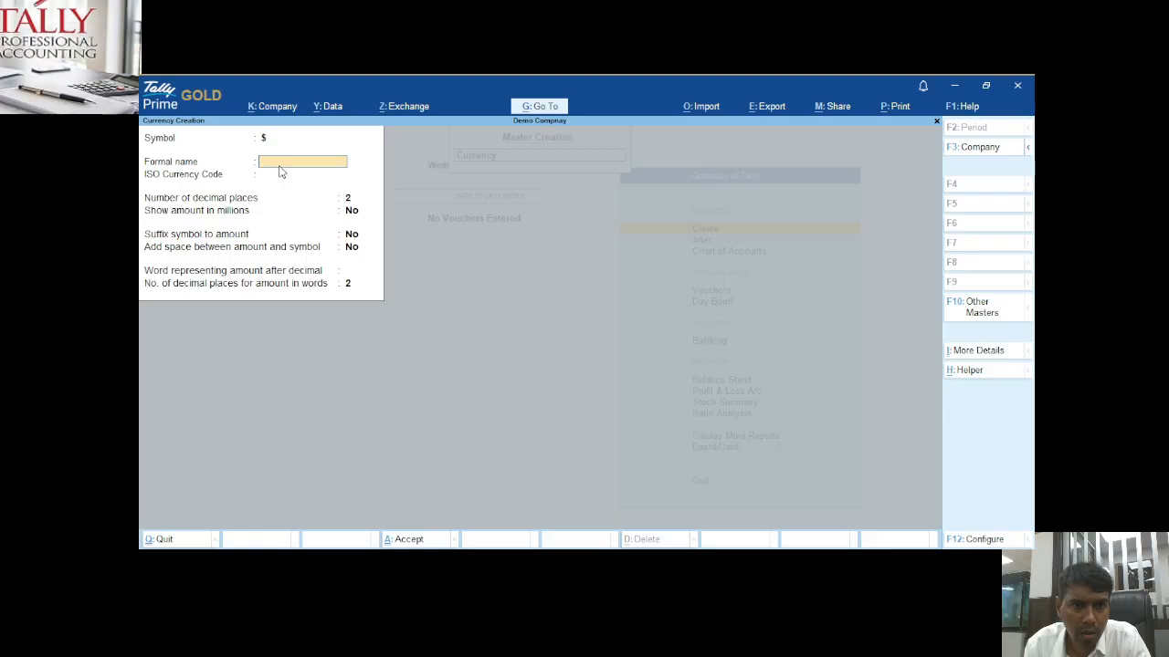
# Choose US Dollar as the formal name from the currency list and keep 2 decimal places, no millions and no symbol suffix.
pyautogui.click(968, 372)
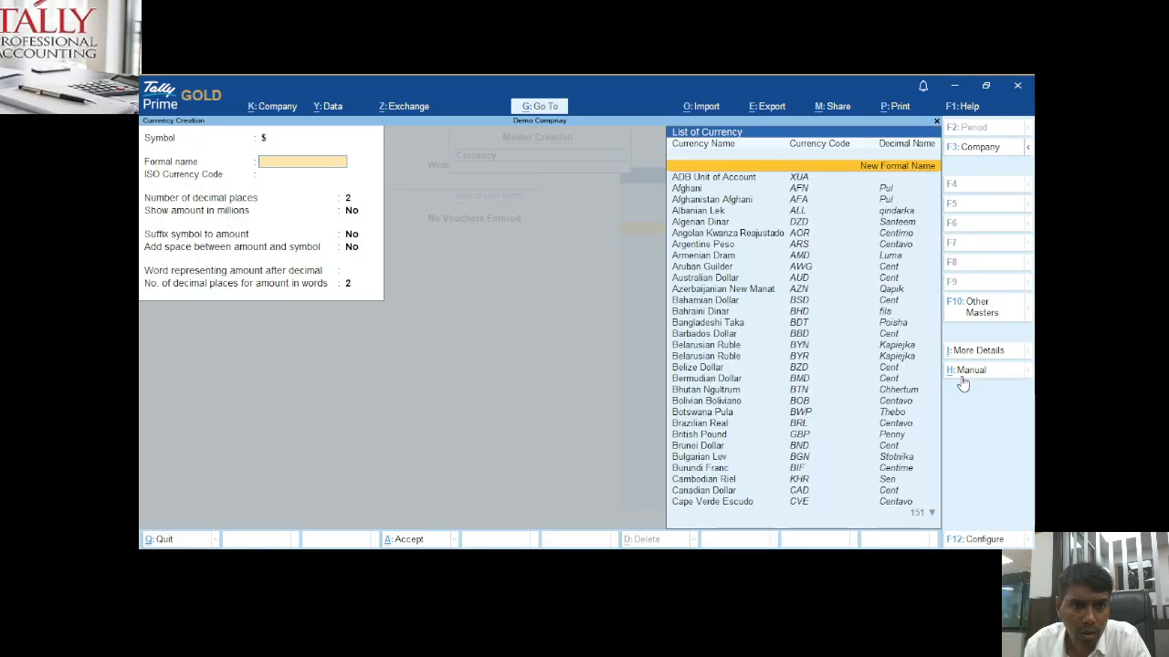
pyautogui.write('Us')
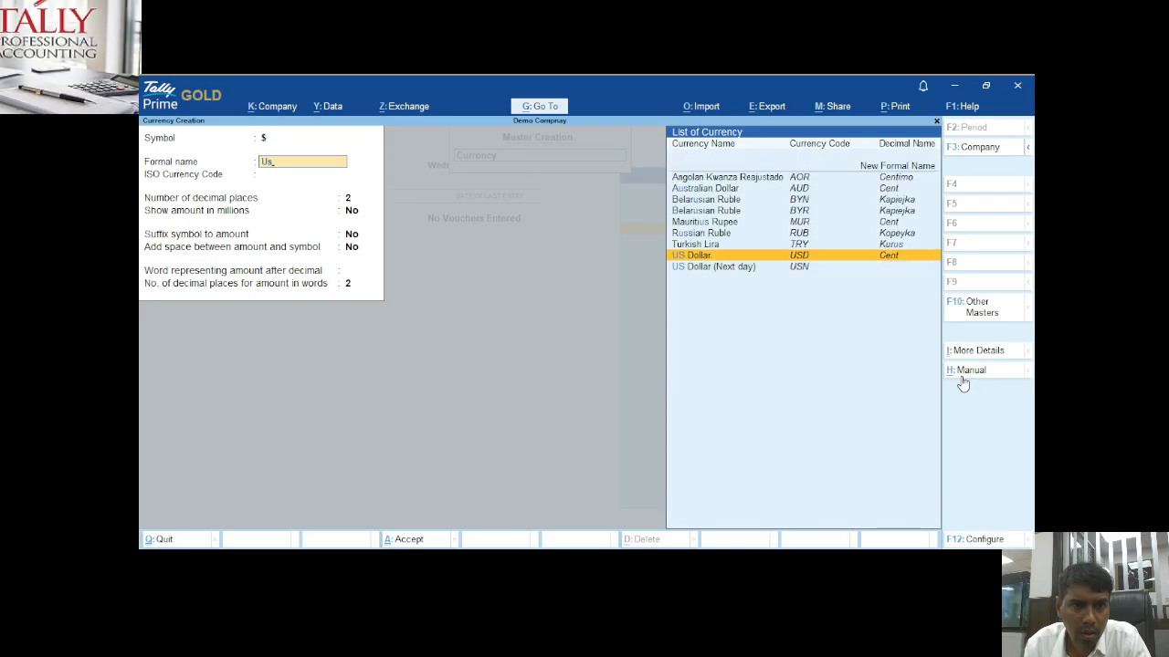
pyautogui.press('Return')
pyautogui.press('Return')
pyautogui.press('Return')
pyautogui.press('Return')
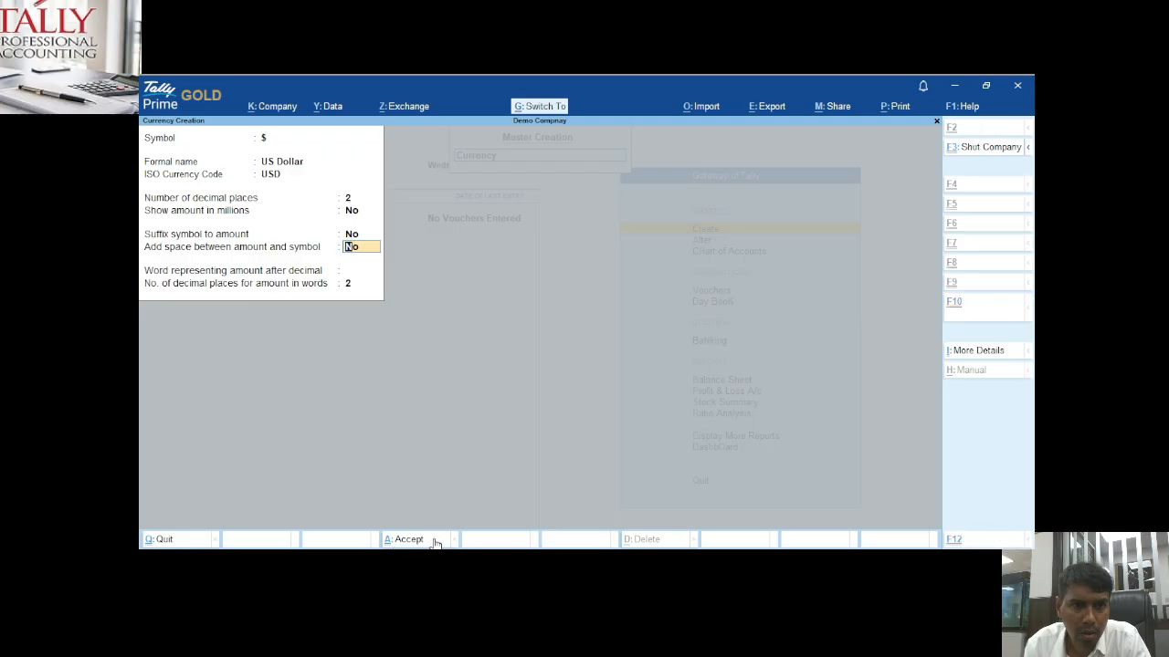
# Save the US Dollar currency and start creating a new stock item from the inventory masters.
pyautogui.click(436, 542)
pyautogui.press('Escape')
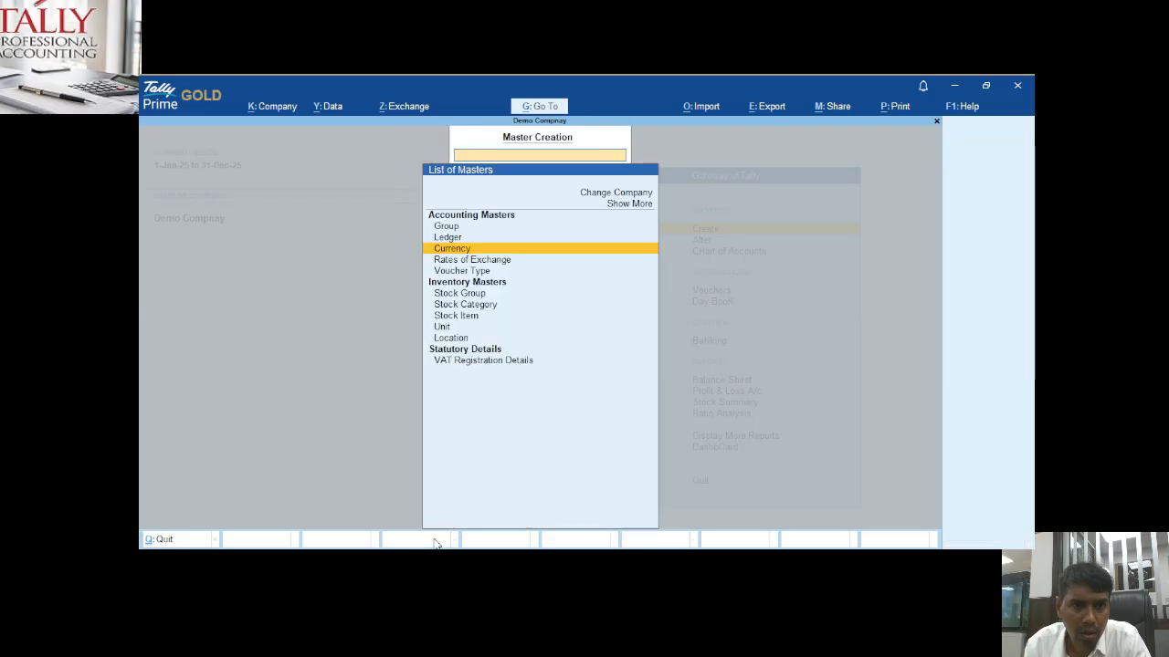
pyautogui.press('Down')
pyautogui.press('Down')
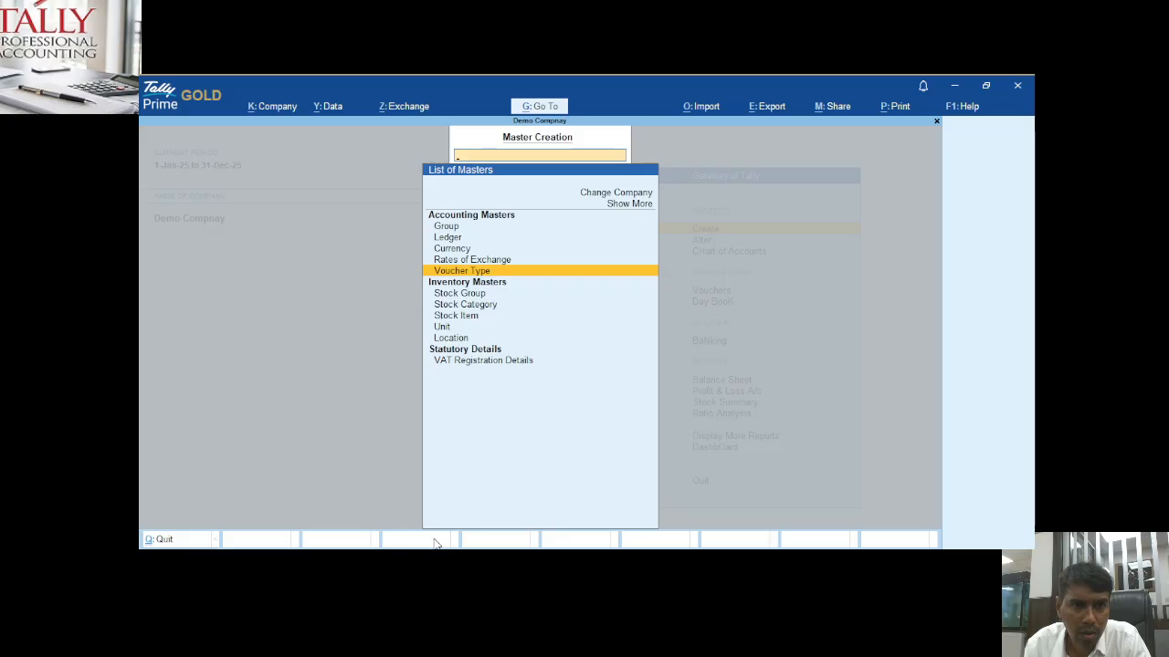
pyautogui.press('Down')
pyautogui.press('Down')
pyautogui.press('Down')
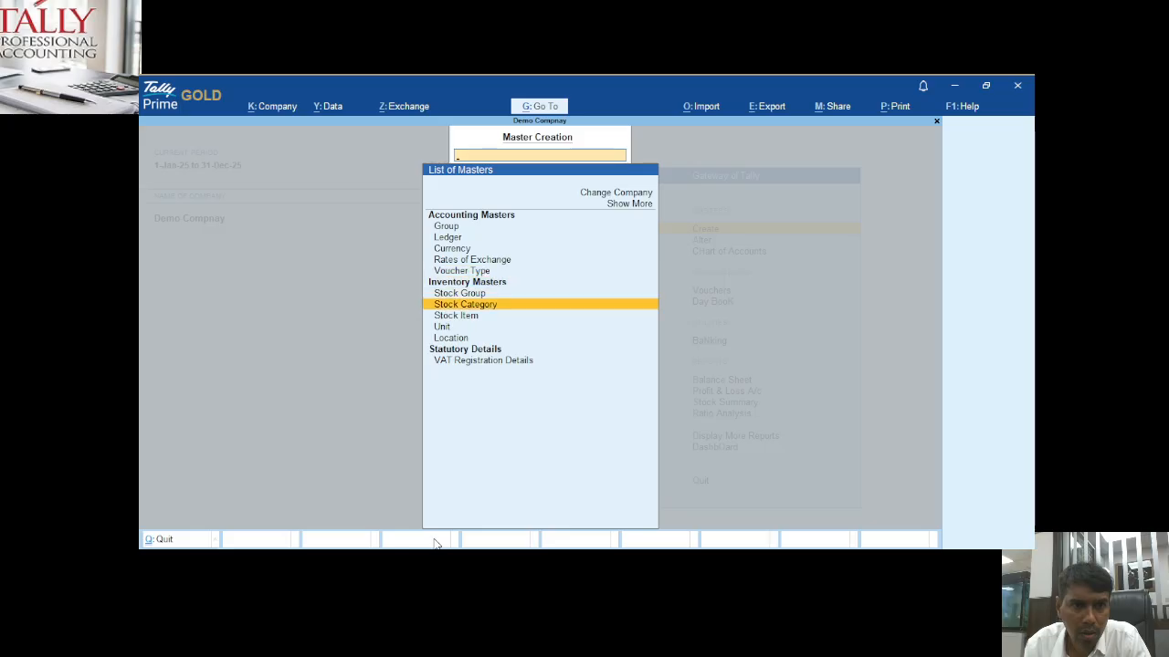
pyautogui.press('Down')
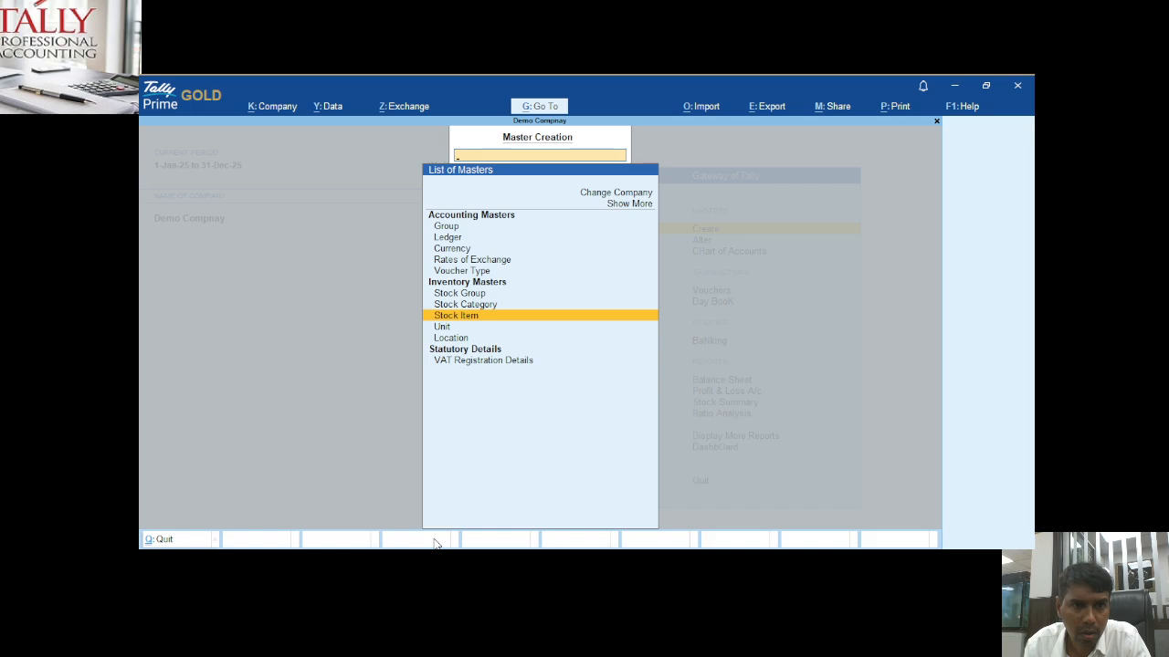
pyautogui.press('Return')
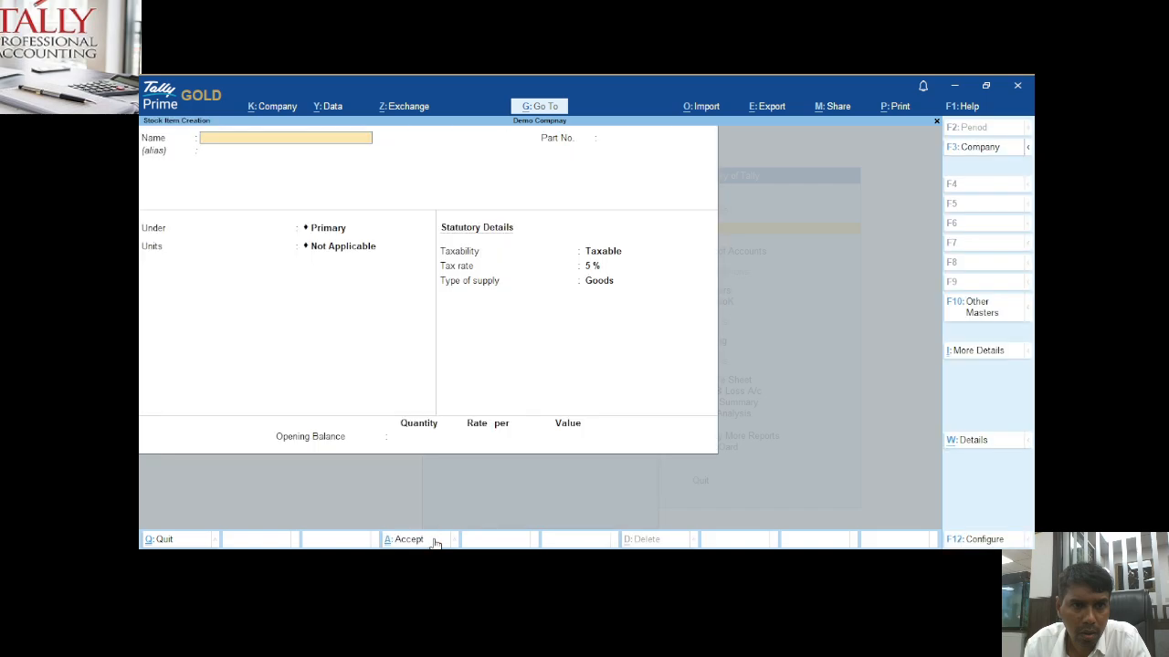
# Name the stock item "Penci;" and set Provide Part No. for Stock Items to No in its configuration.
pyautogui.write('Penci;')
pyautogui.press('Return')
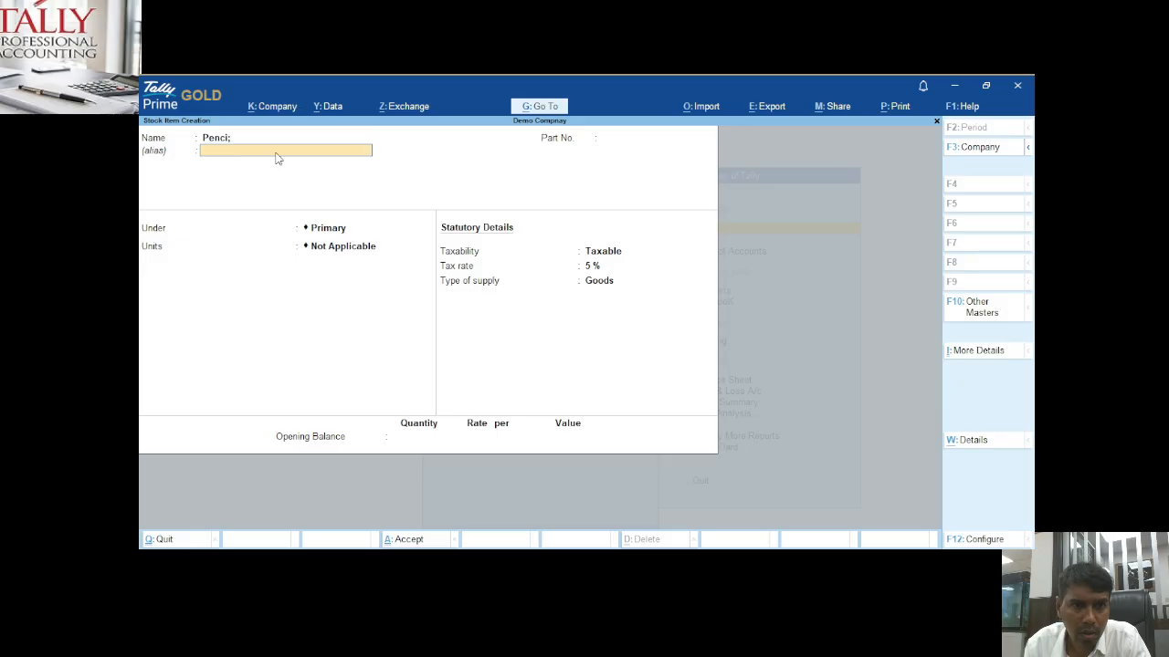
pyautogui.click(979, 542)
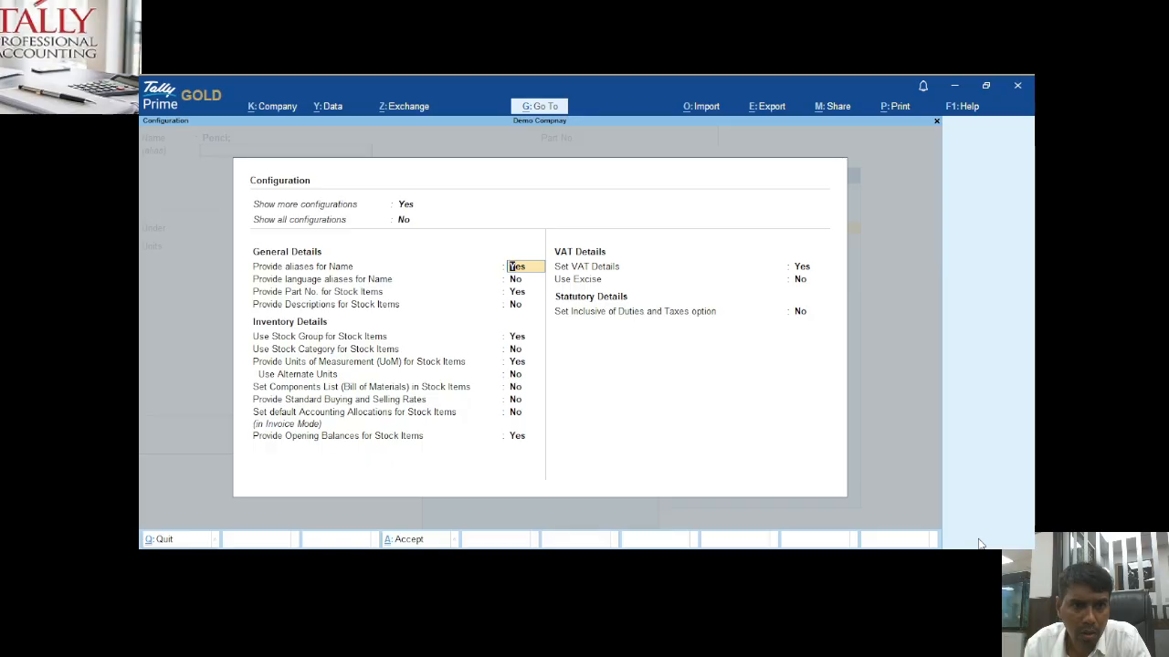
pyautogui.press('Return')
pyautogui.press('Return')
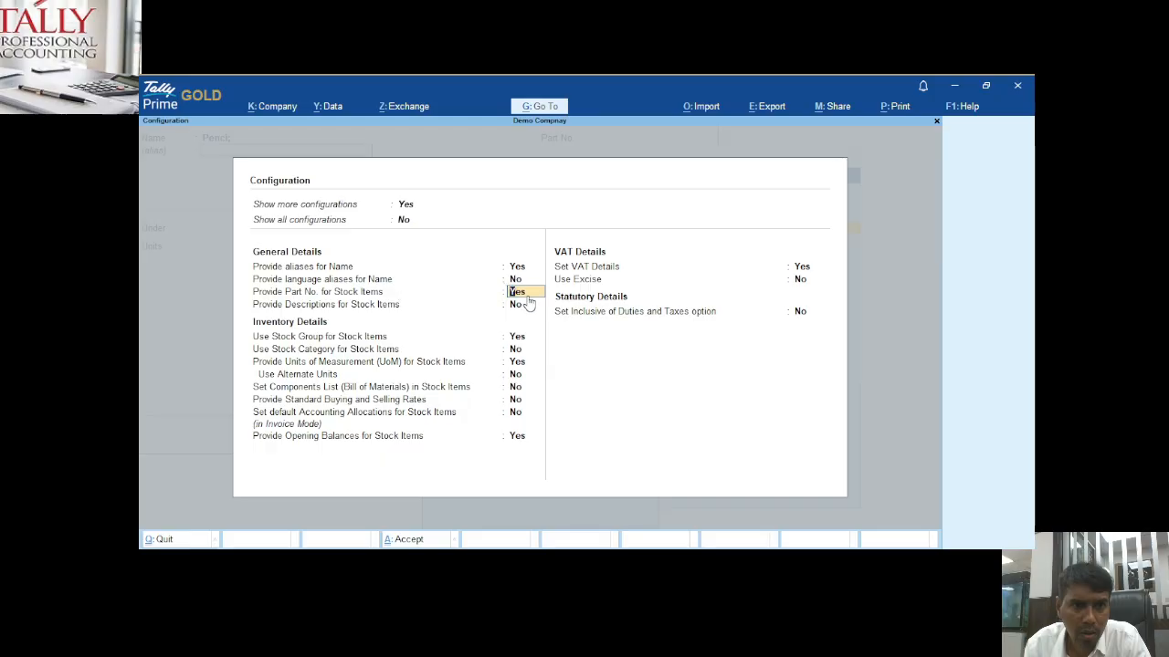
pyautogui.press('n')
pyautogui.press('Return')
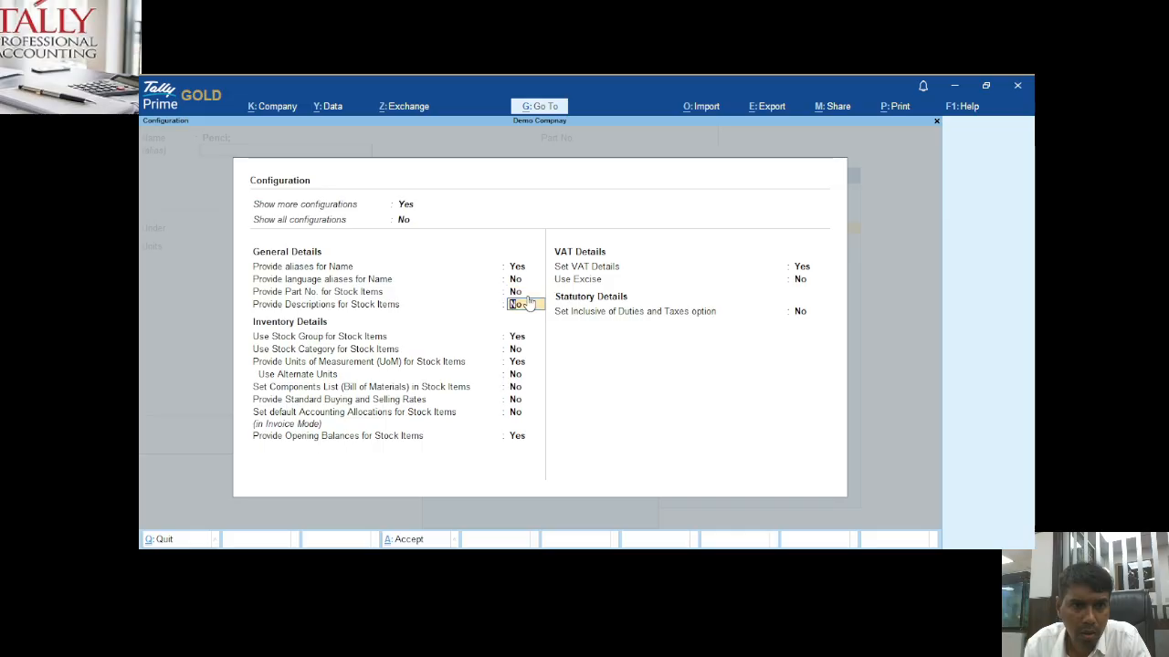
pyautogui.hotkey('ctrl', 'a')
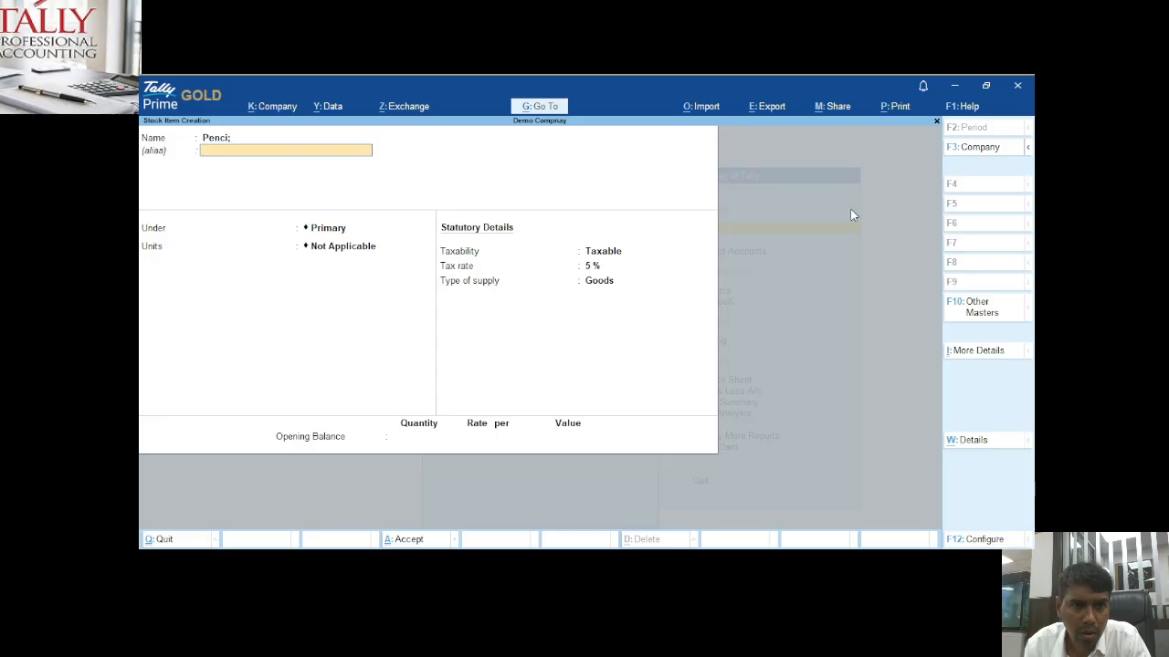
# Leave the alias blank and create a Stationary stock group under Primary, with item quantities not added, for the stock item.
pyautogui.press('Return')
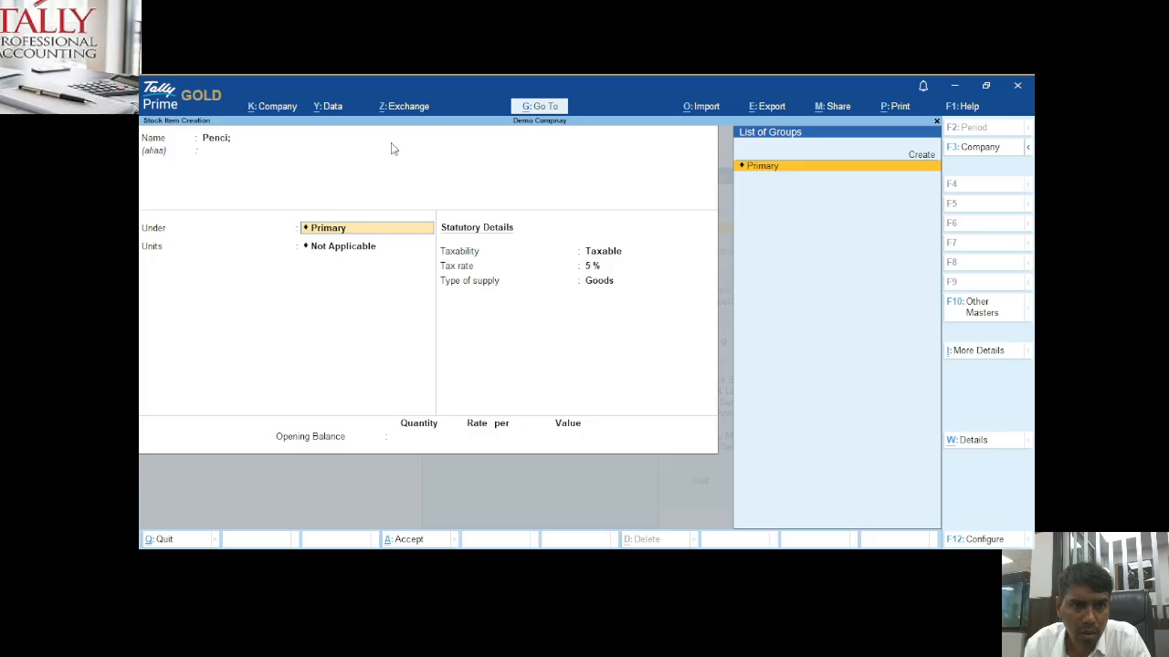
pyautogui.click(901, 162)
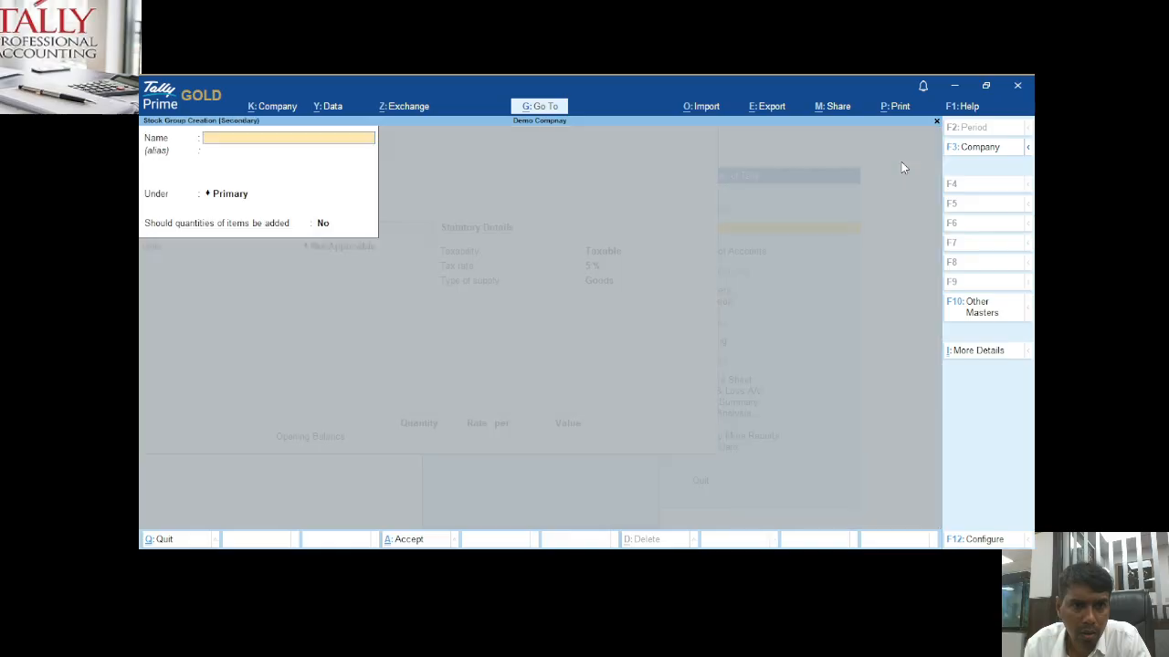
pyautogui.write('Stationary')
pyautogui.press('Return')
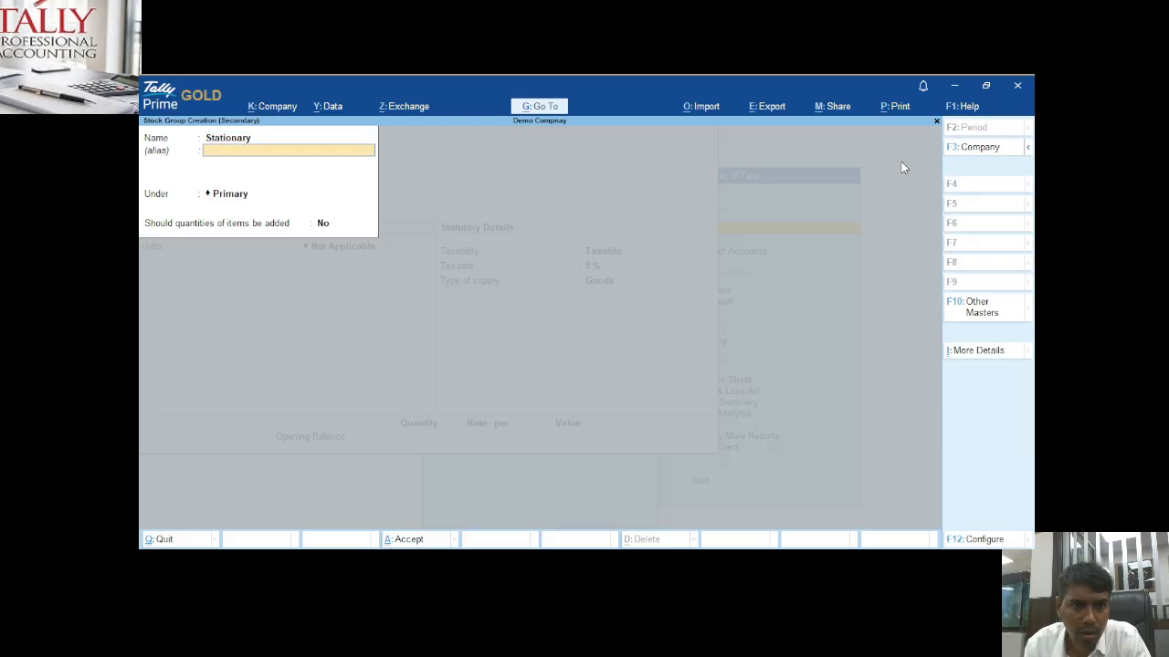
pyautogui.press('Return')
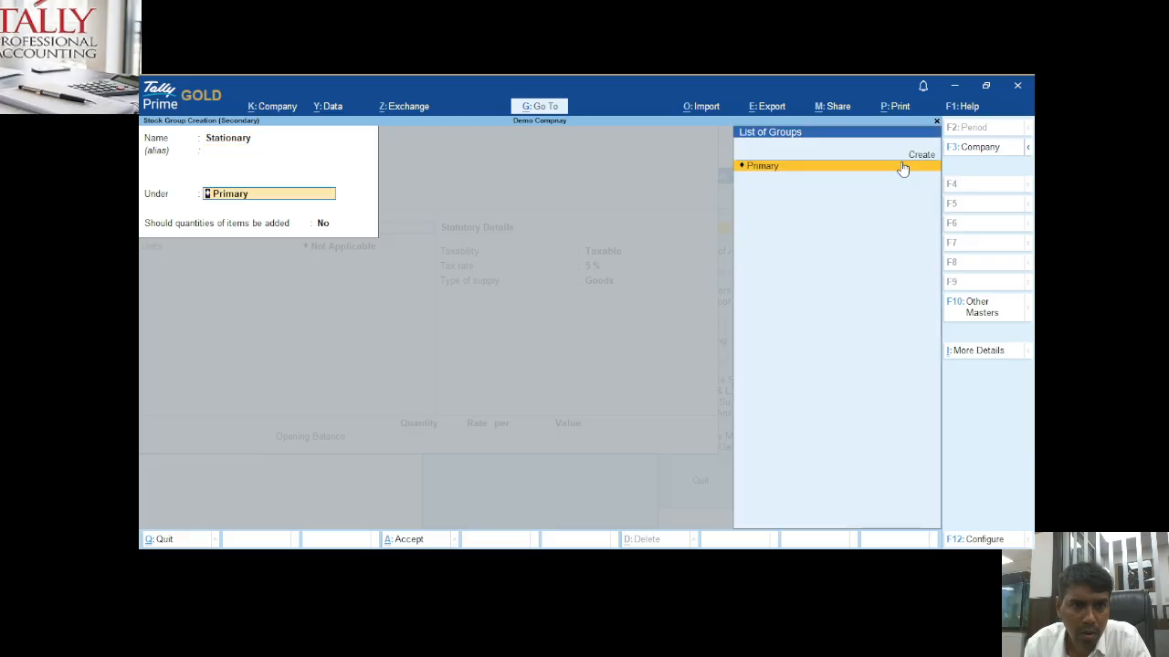
pyautogui.press('Return')
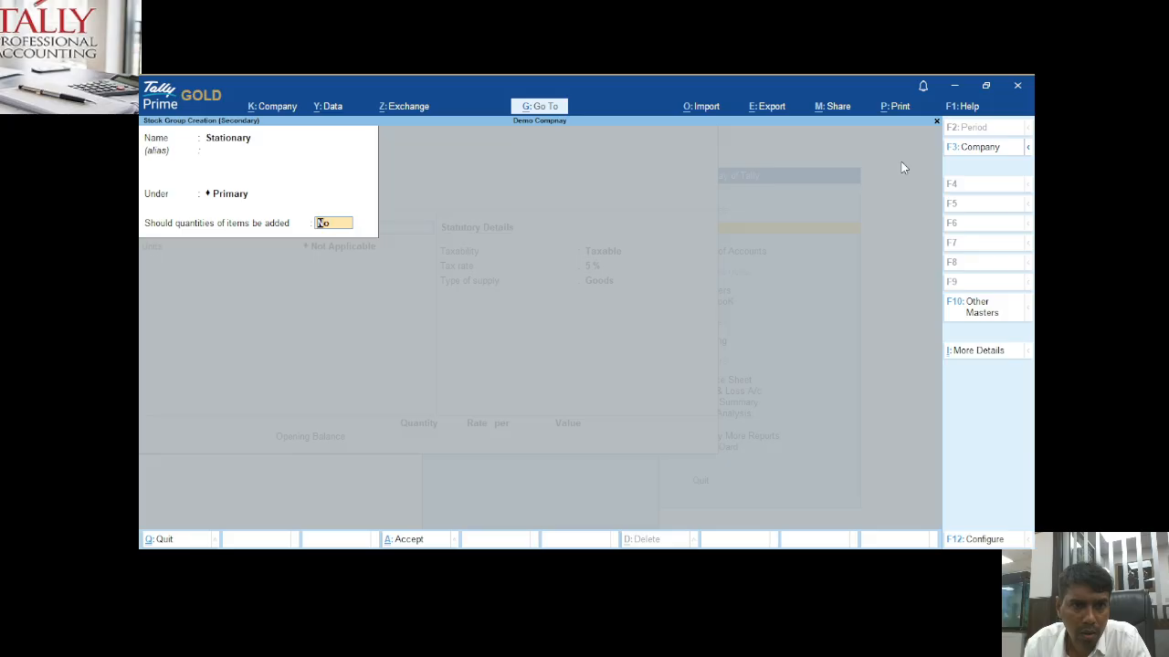
pyautogui.press('Return')
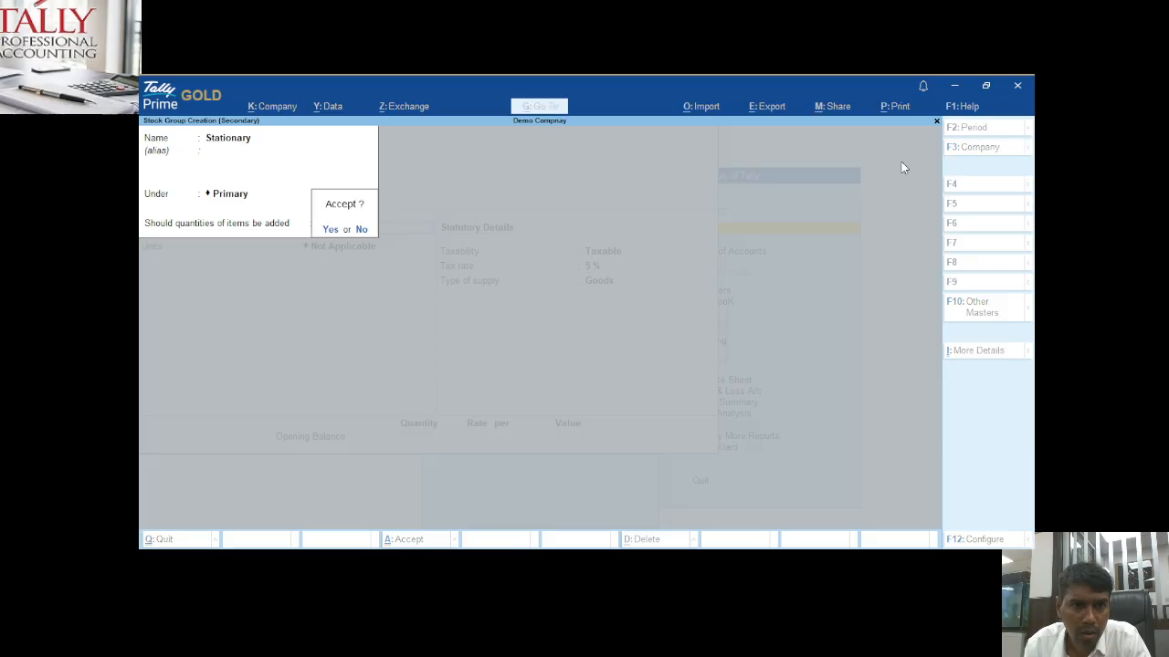
pyautogui.press('Return')
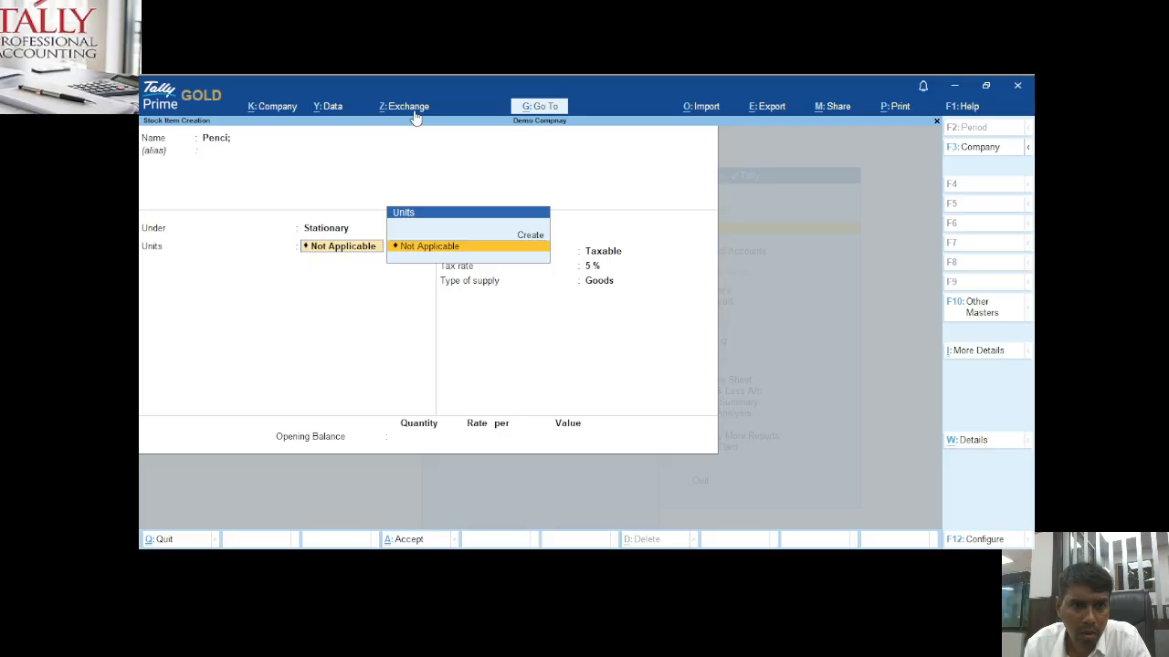
# Create a simple unit with symbol nos, formal name Number and 2 decimal places, and use it as the stock item's unit.
pyautogui.press('Up')
pyautogui.press('Return')
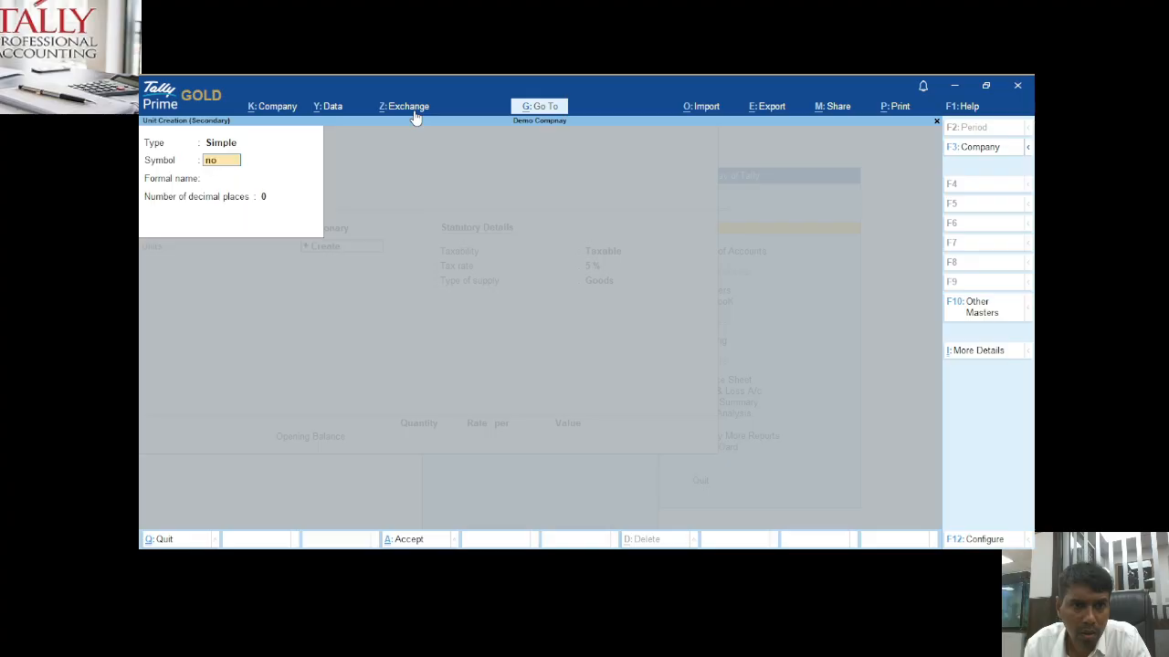
pyautogui.press('Return')
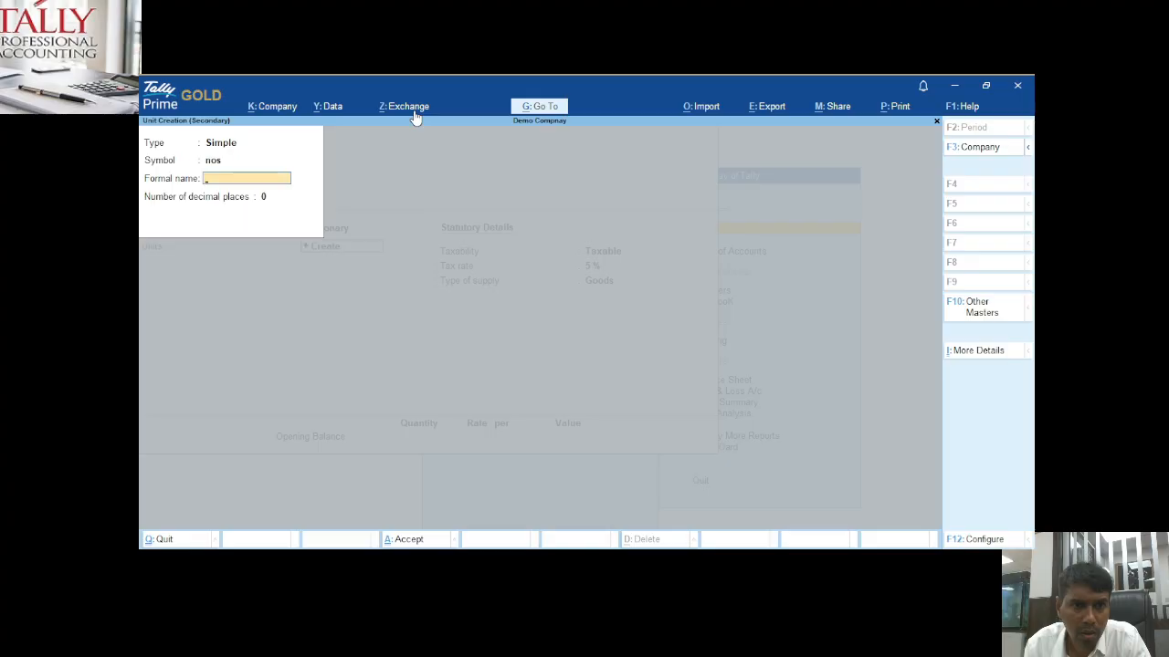
pyautogui.write('Number')
pyautogui.press('Return')
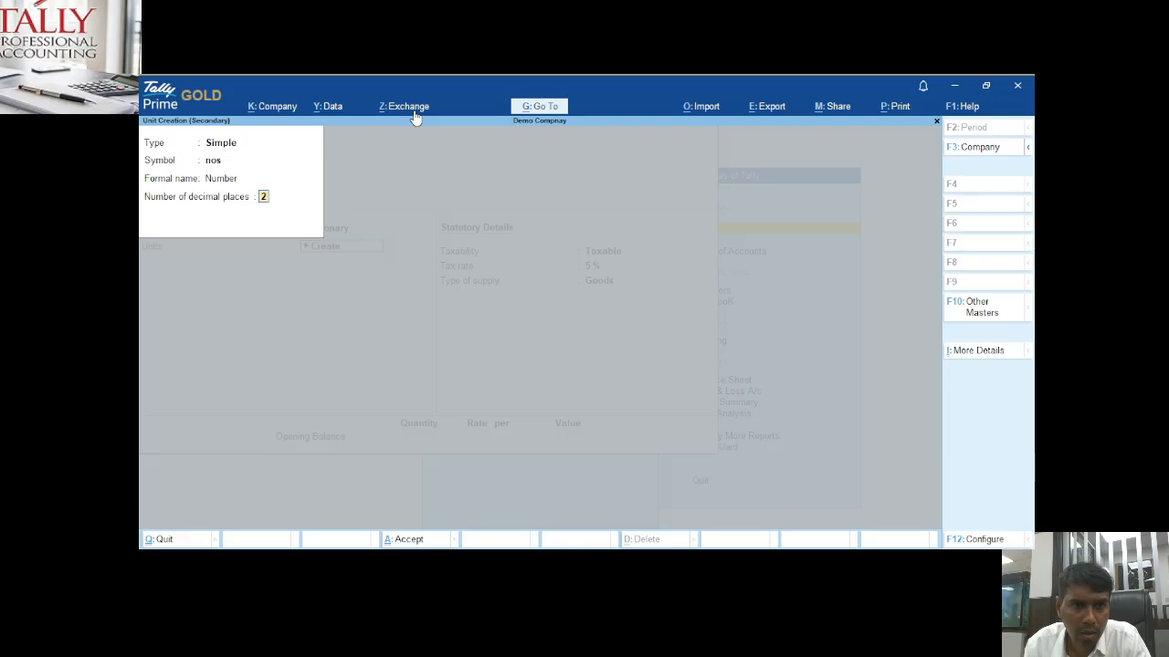
pyautogui.press('Return')
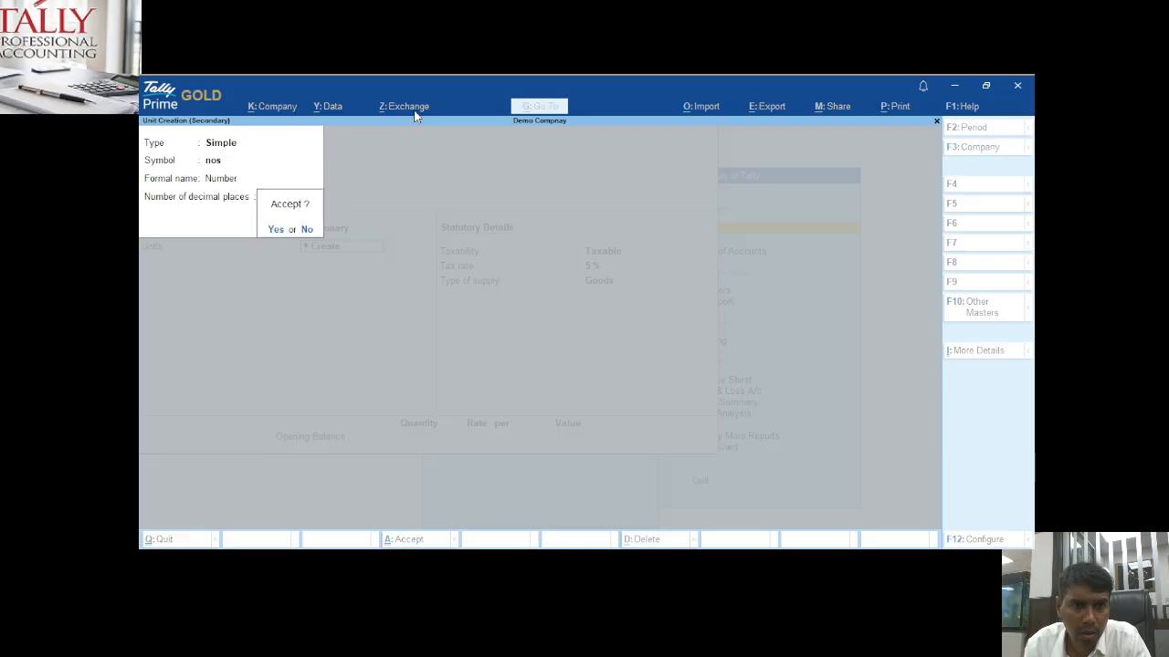
pyautogui.press('Return')
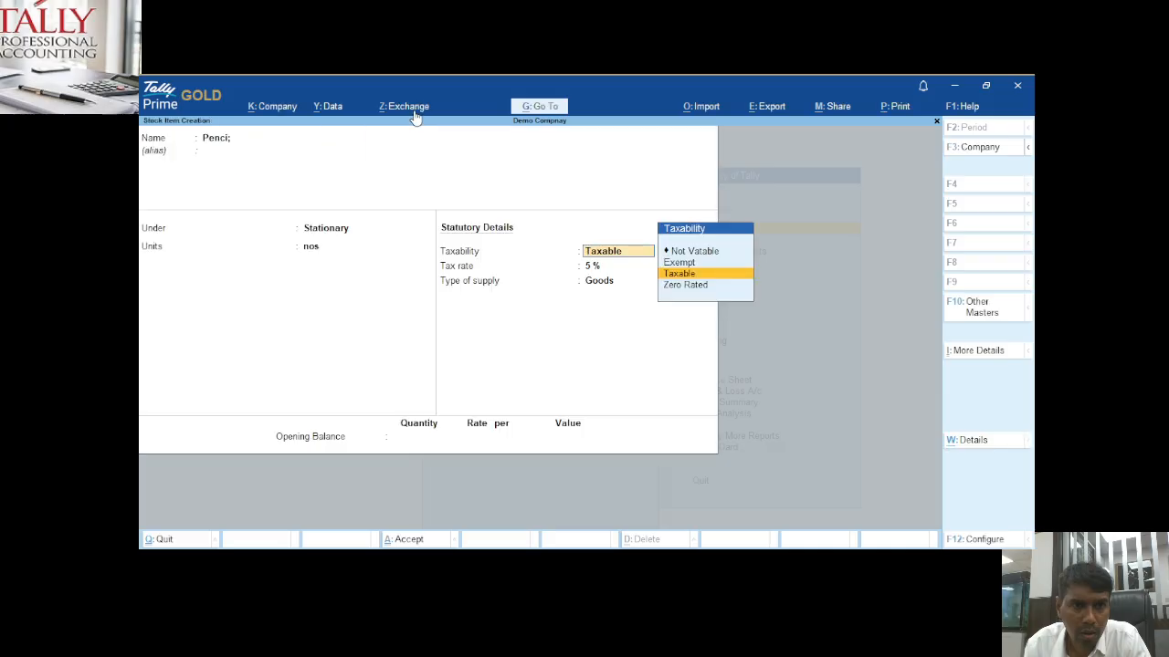
pyautogui.press('BackSpace')
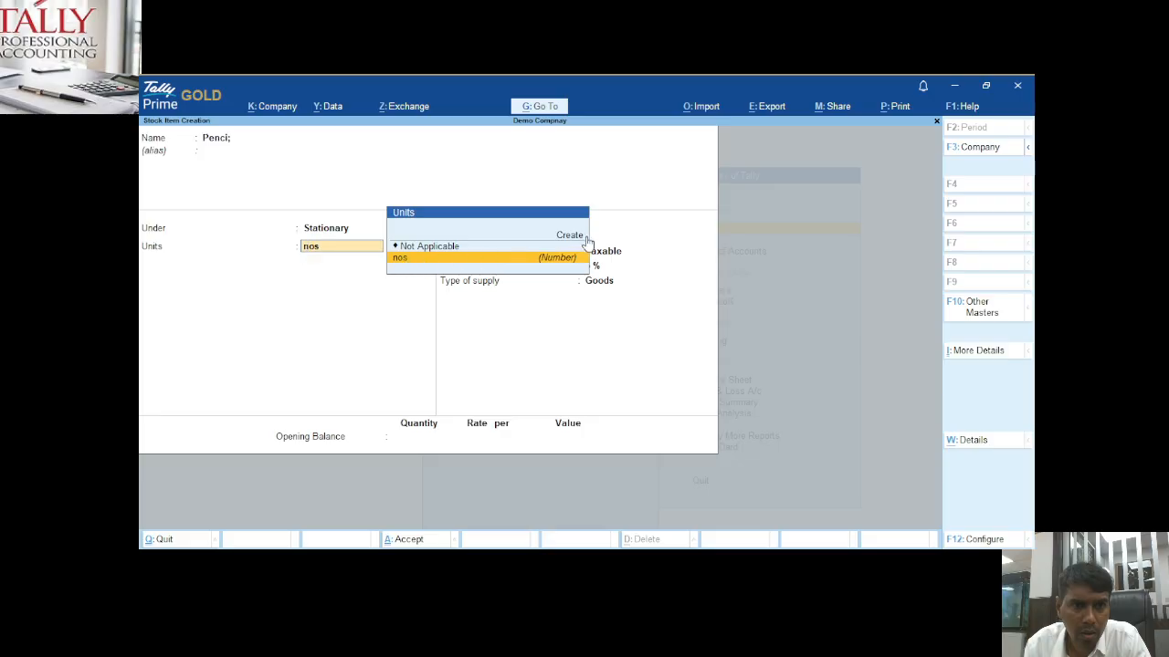
pyautogui.press('Return')
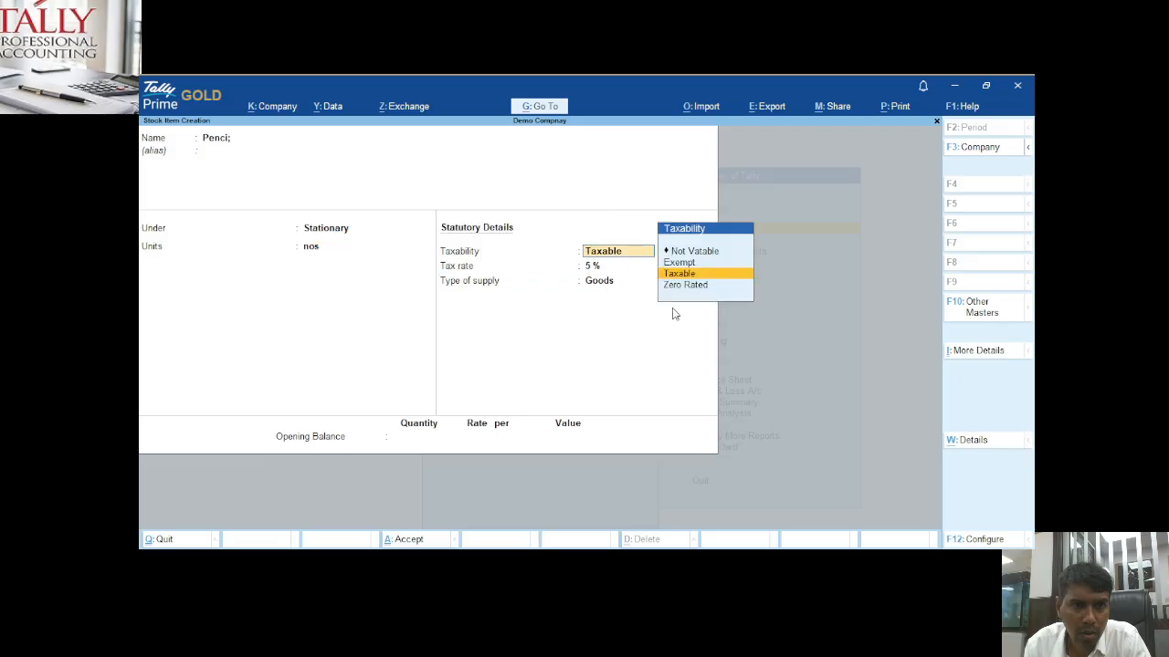
# Keep the stock item Taxable at 5 % as Goods without an opening balance, save it and leave stock item creation.
pyautogui.press('Return')
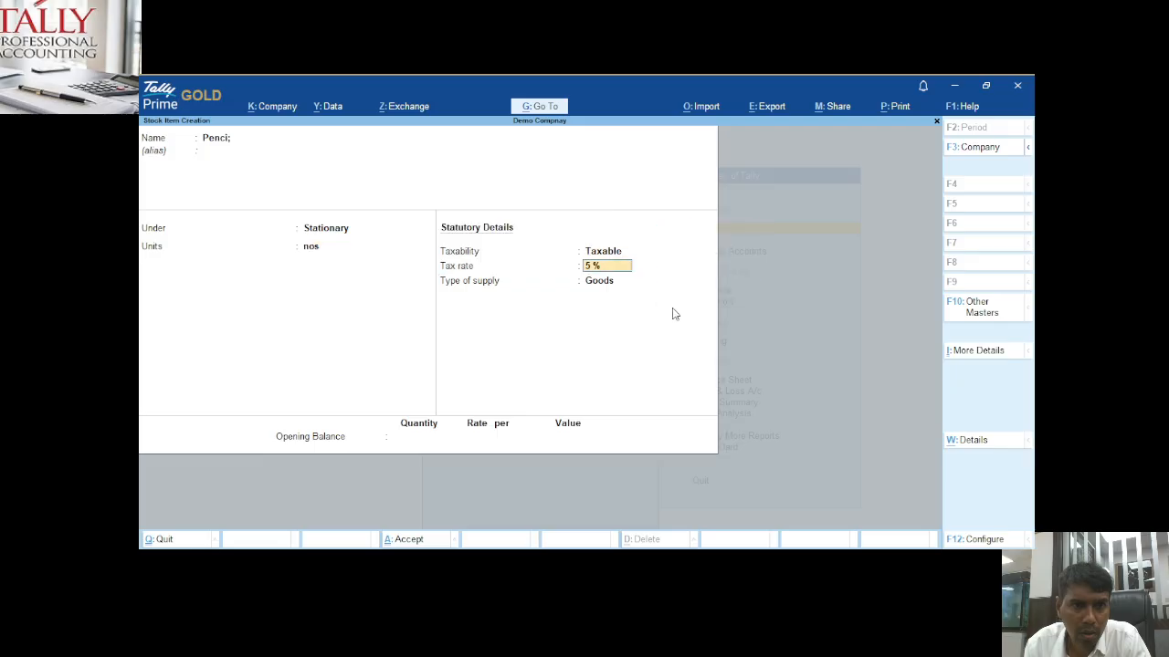
pyautogui.press('Return')
pyautogui.press('Return')
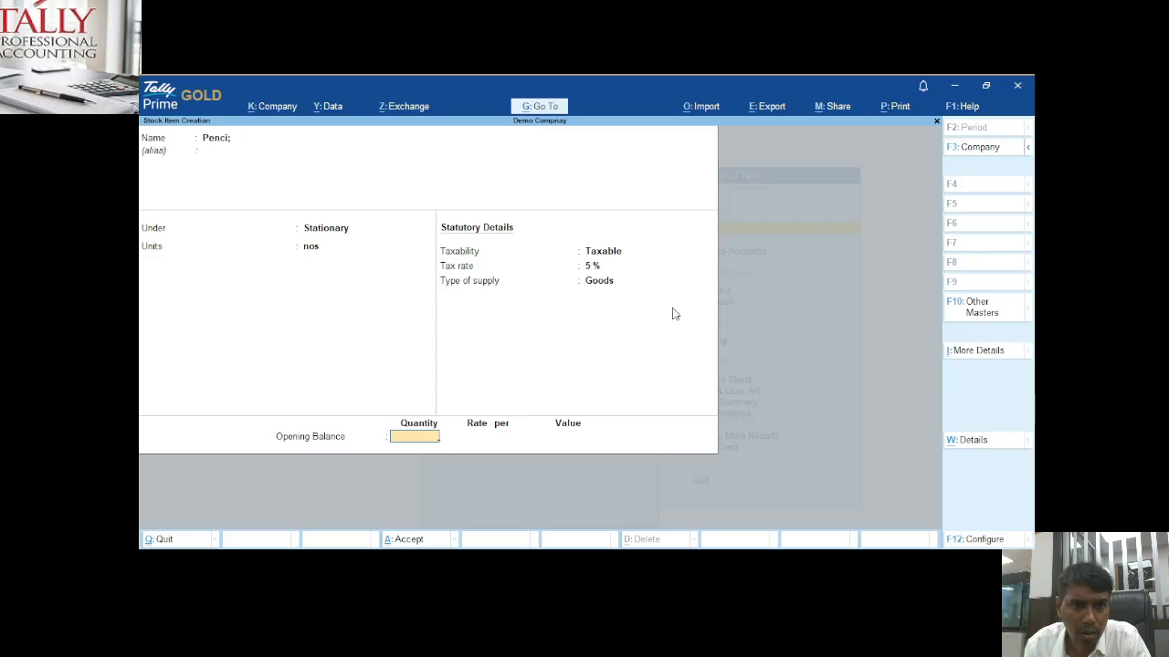
pyautogui.press('Return')
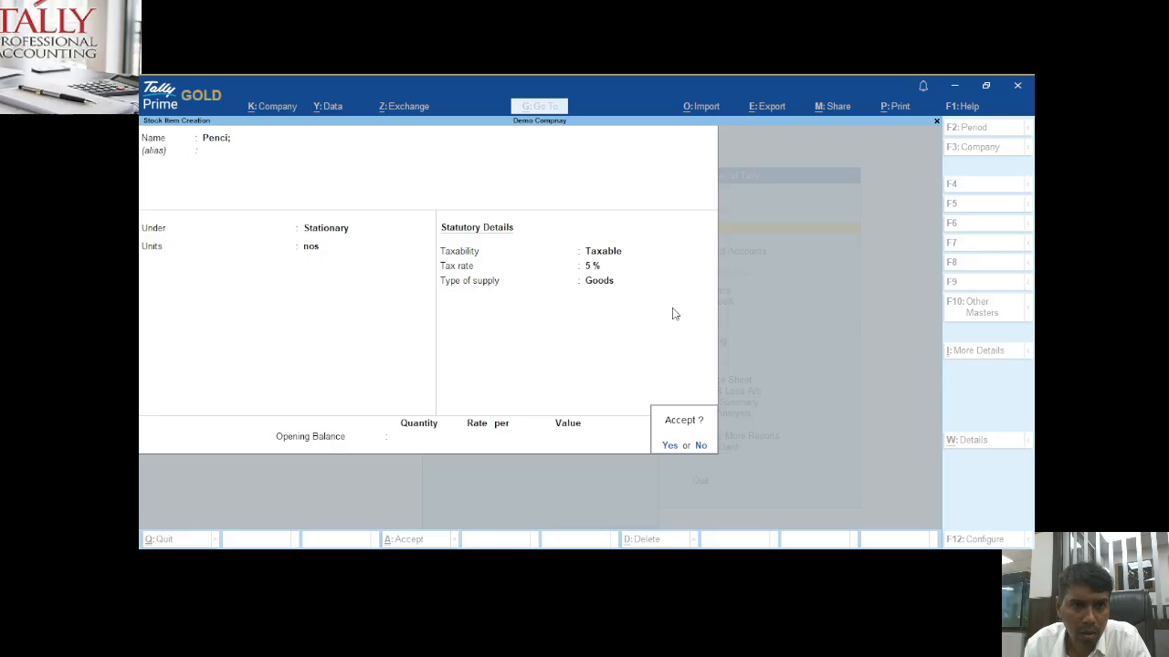
pyautogui.press('Return')
pyautogui.press('Escape')
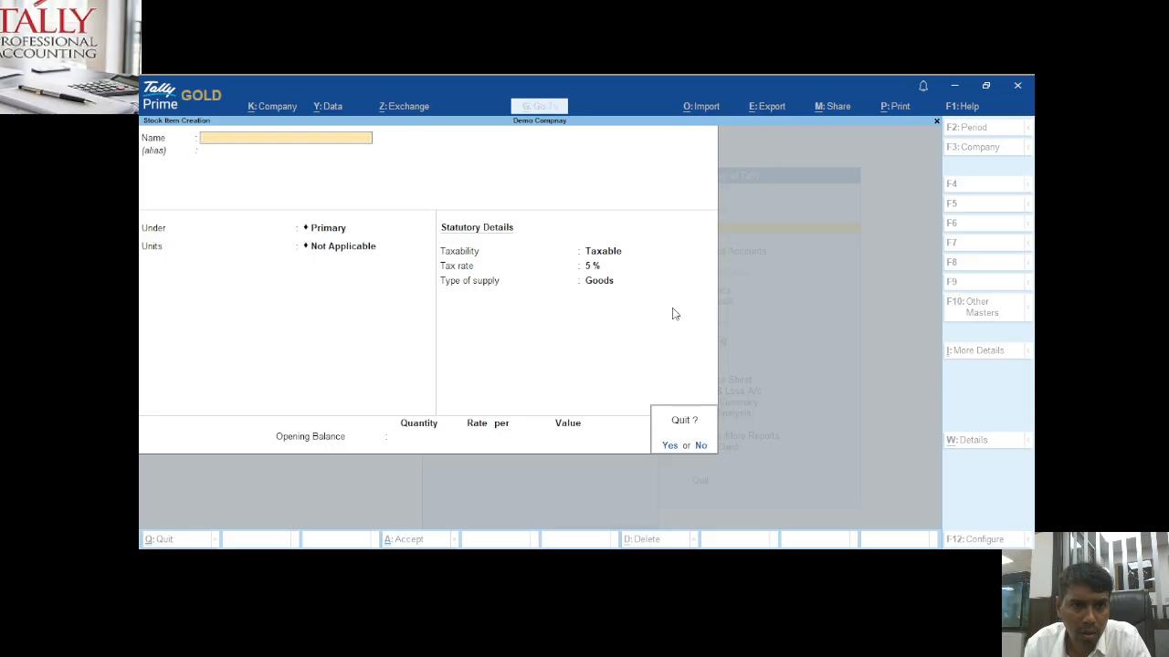
pyautogui.press('Return')
# Start a new location instead of altering the main one, name it Abudhabi and leave the alias blank.
pyautogui.press('Up')
pyautogui.press('Up')
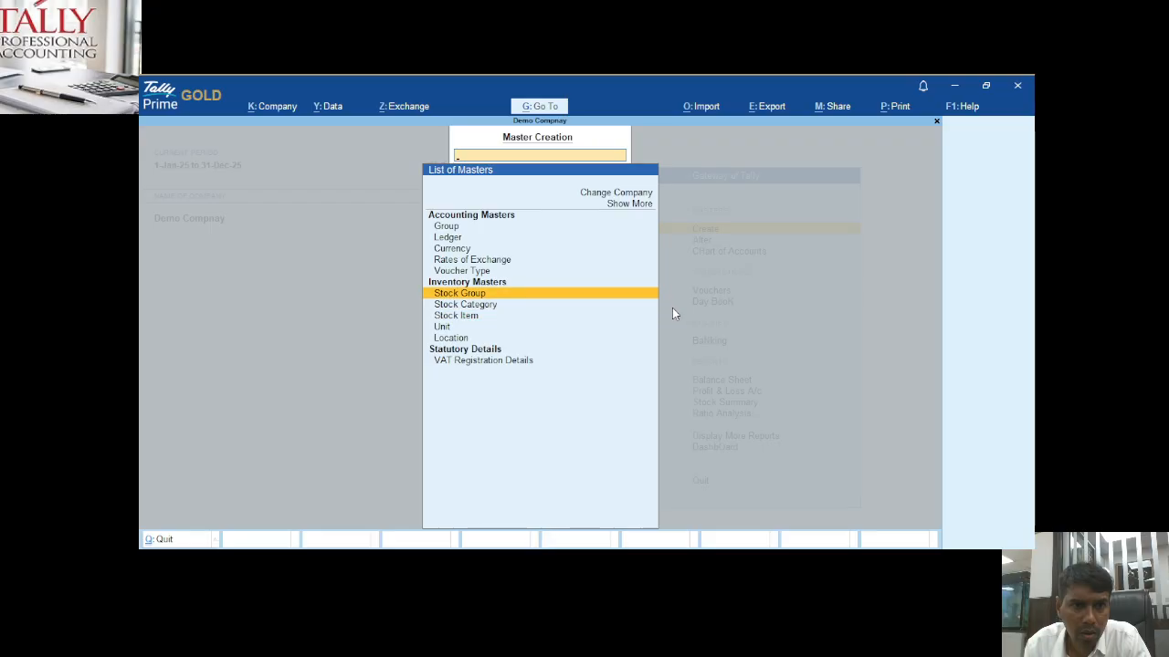
pyautogui.press('Down')
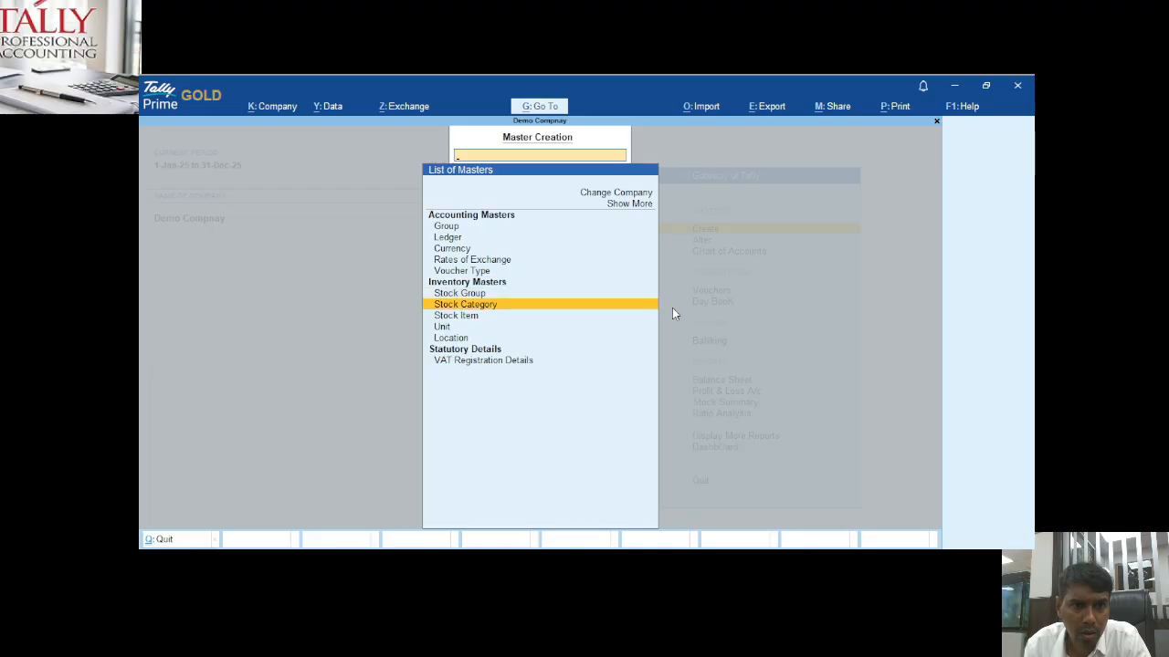
pyautogui.press('Down')
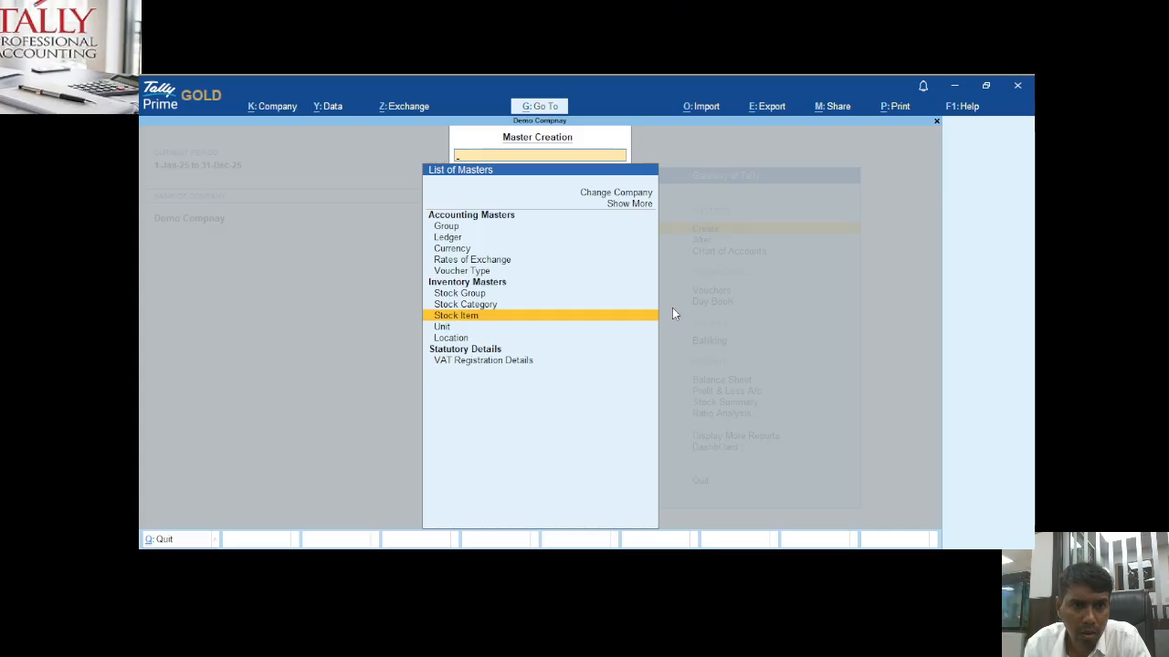
pyautogui.press('Down')
pyautogui.press('Down')
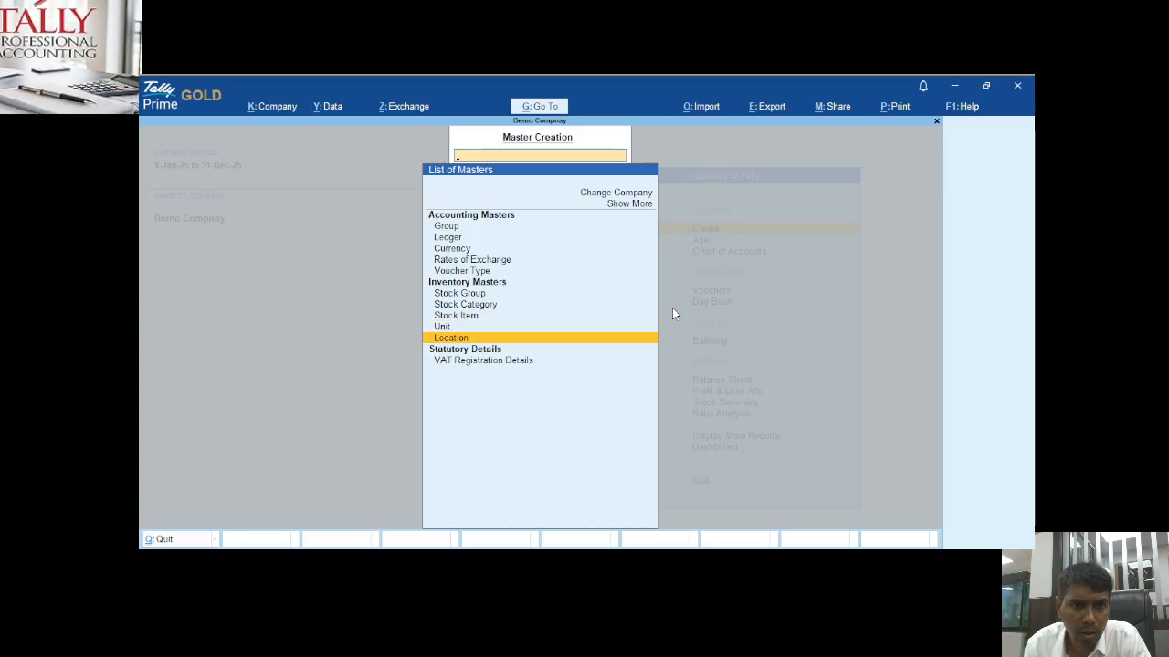
pyautogui.press('Return')
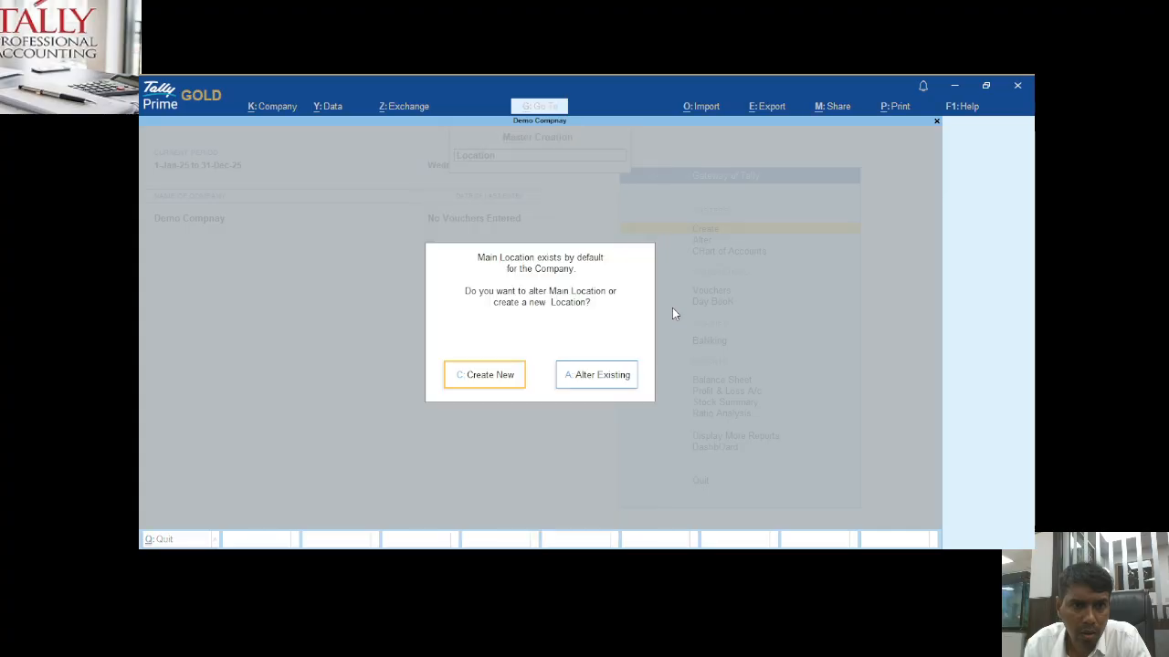
pyautogui.write('c')
pyautogui.write('Ab')
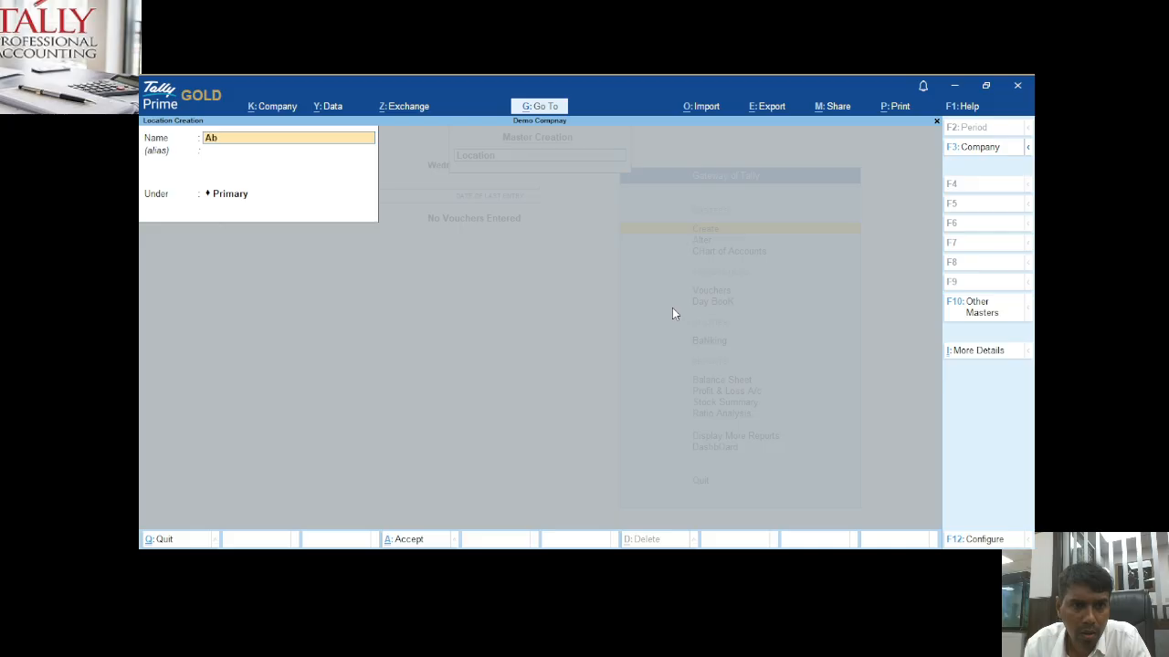
pyautogui.write('udhab')
pyautogui.press('Return')
pyautogui.press('Return')
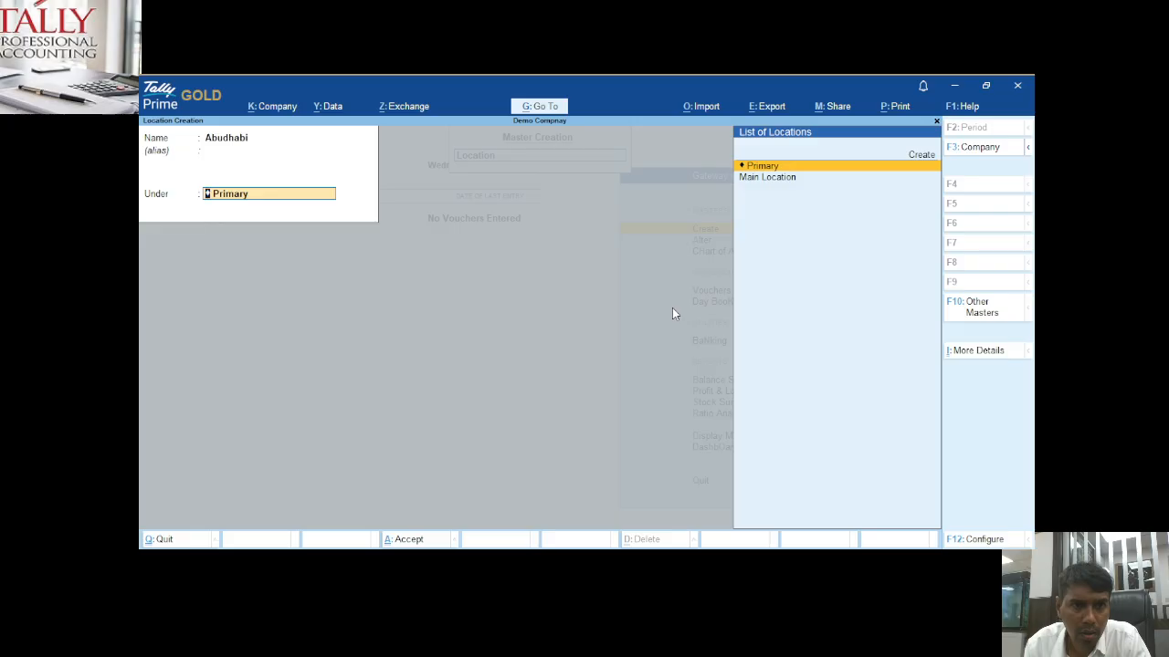
# Place the Abudhabi location under Primary, save it and leave location creation.
pyautogui.press('Return')
pyautogui.press('Return')
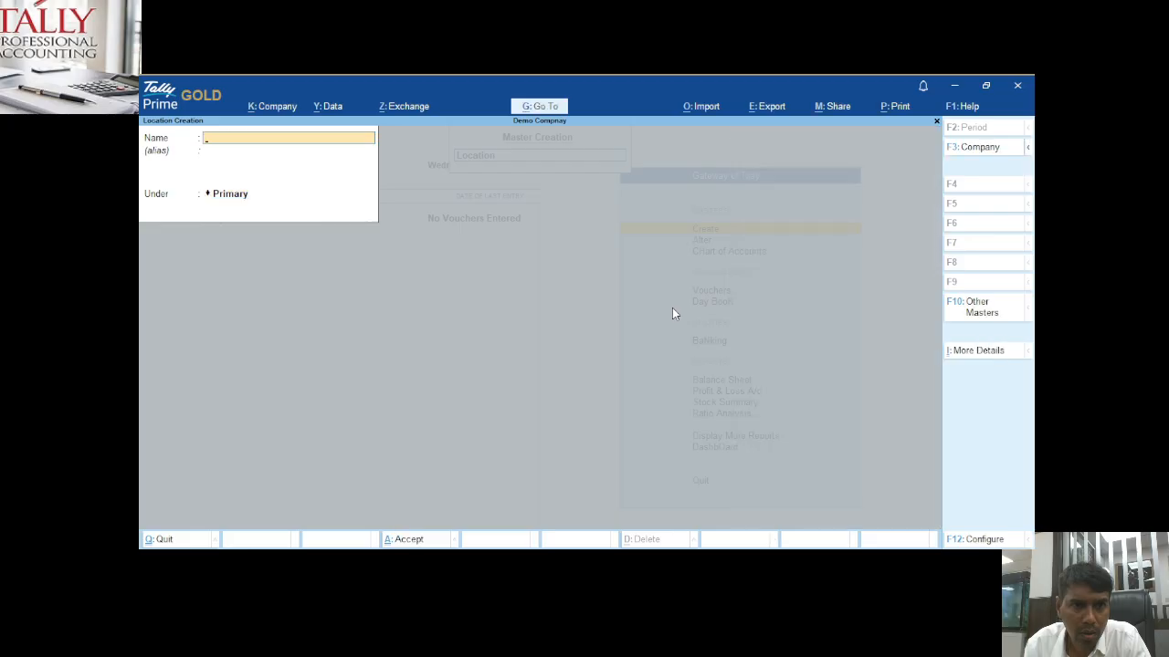
pyautogui.press('Escape')
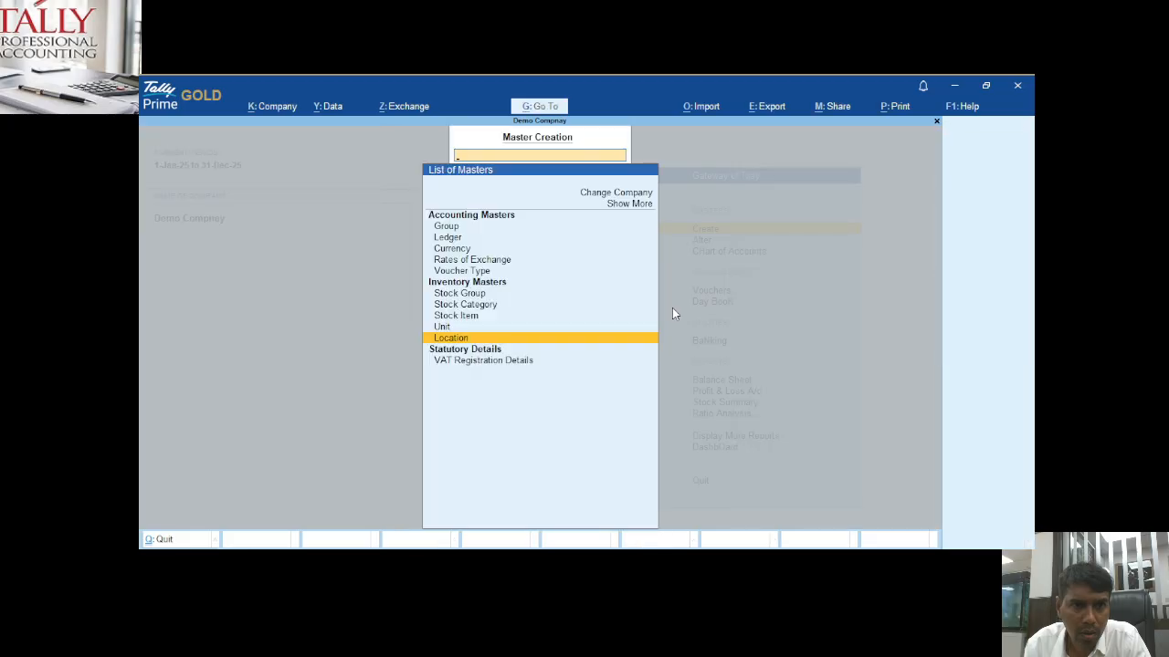
pyautogui.press('Up')
pyautogui.press('Up')
pyautogui.press('Up')
pyautogui.press('Up')
pyautogui.press('Up')
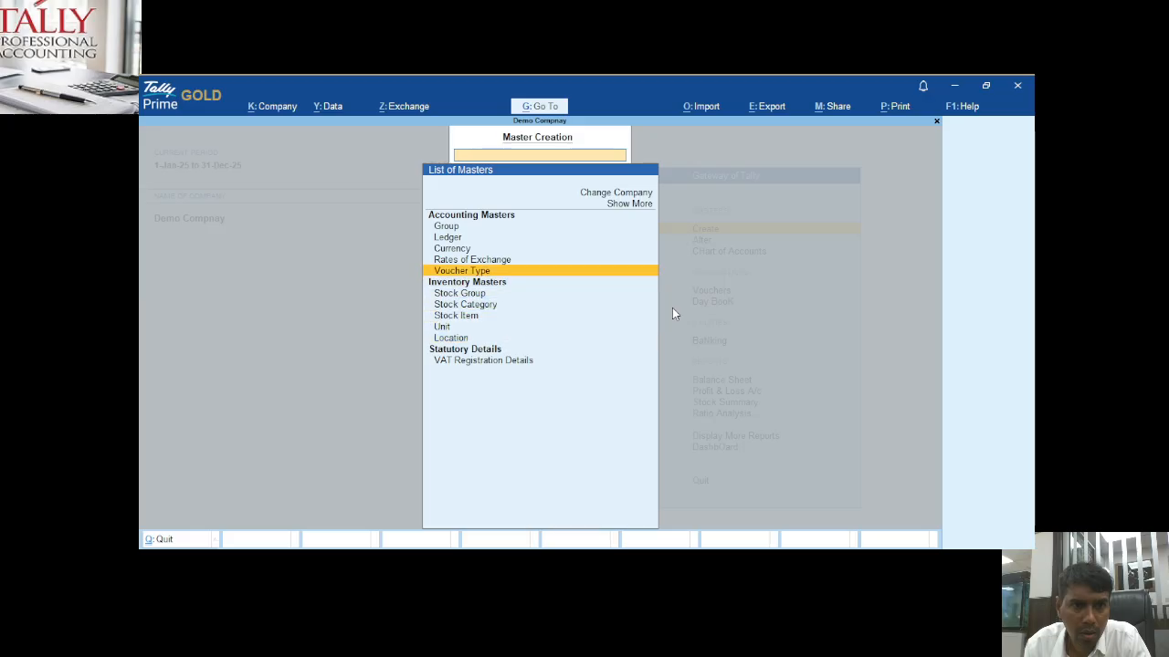
pyautogui.press('Escape')
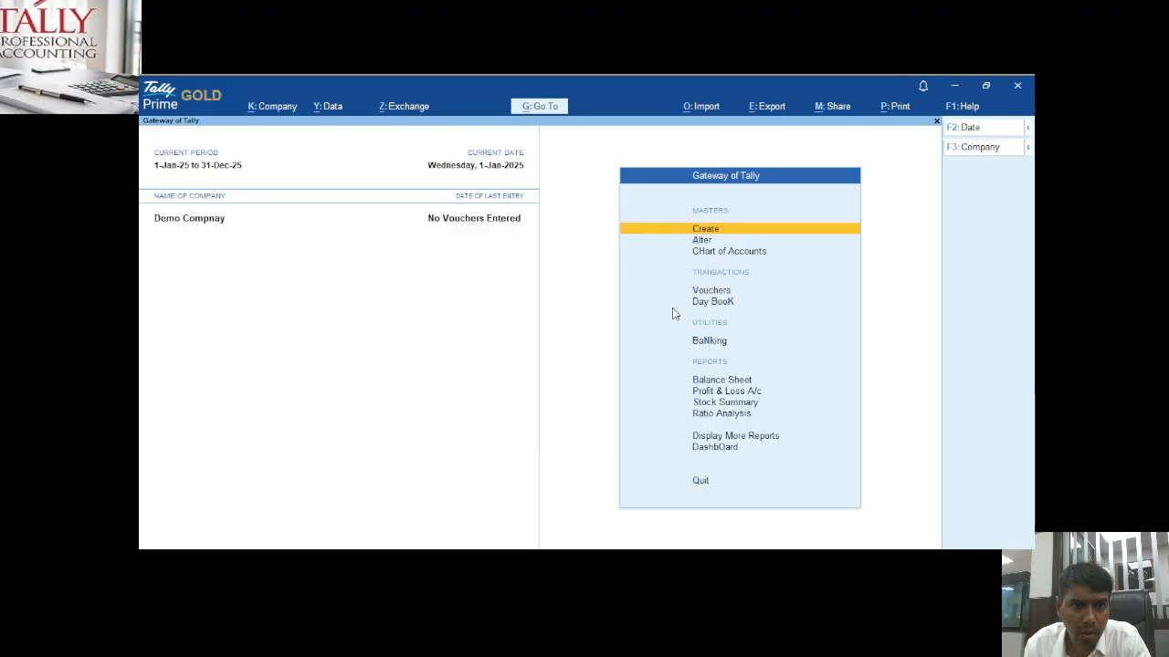
# Open voucher entry, view the blank Purchase and Payment vouchers, and leave without entering anything.
pyautogui.press('Down')
pyautogui.press('Down')
pyautogui.press('Down')
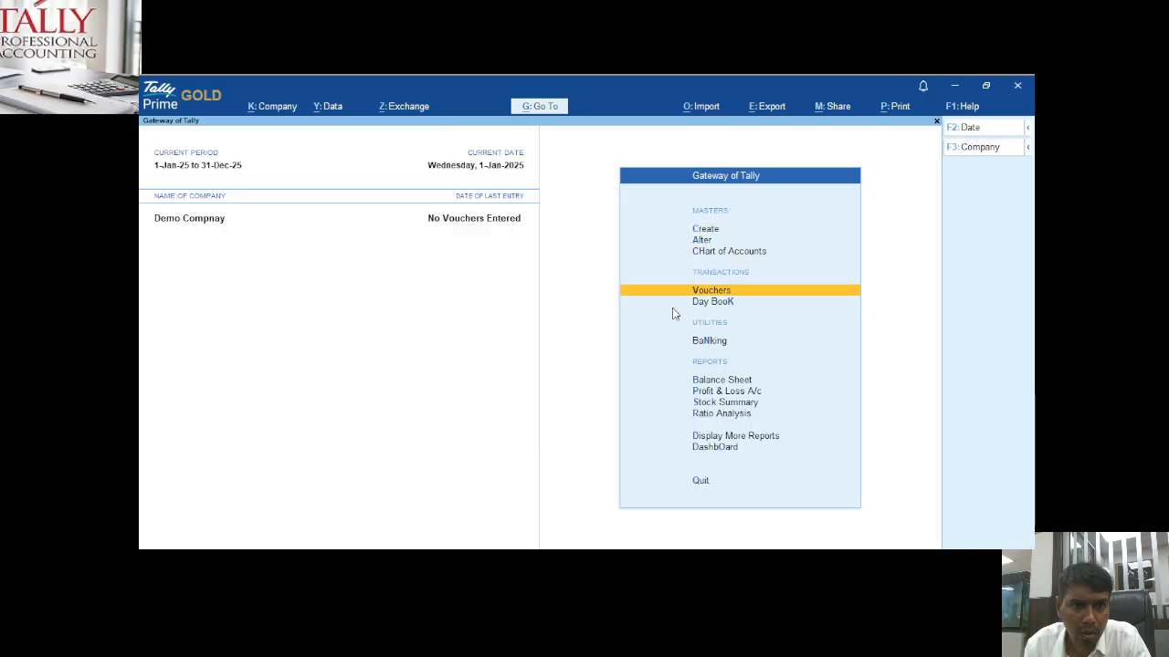
pyautogui.press('Return')
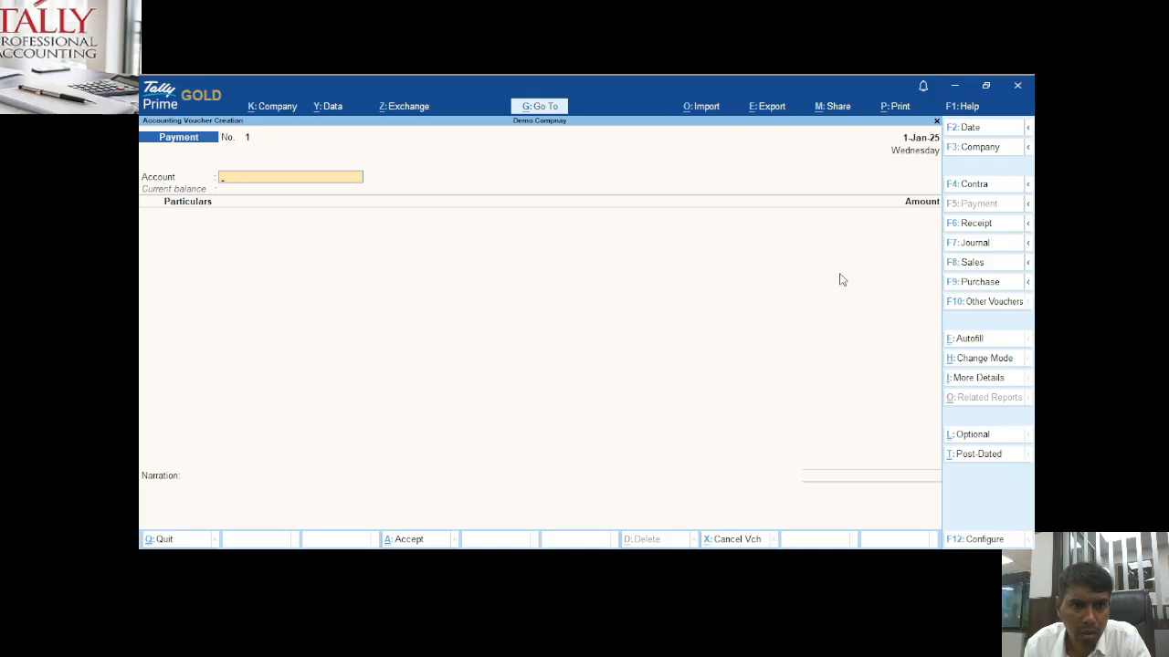
pyautogui.click(975, 285)
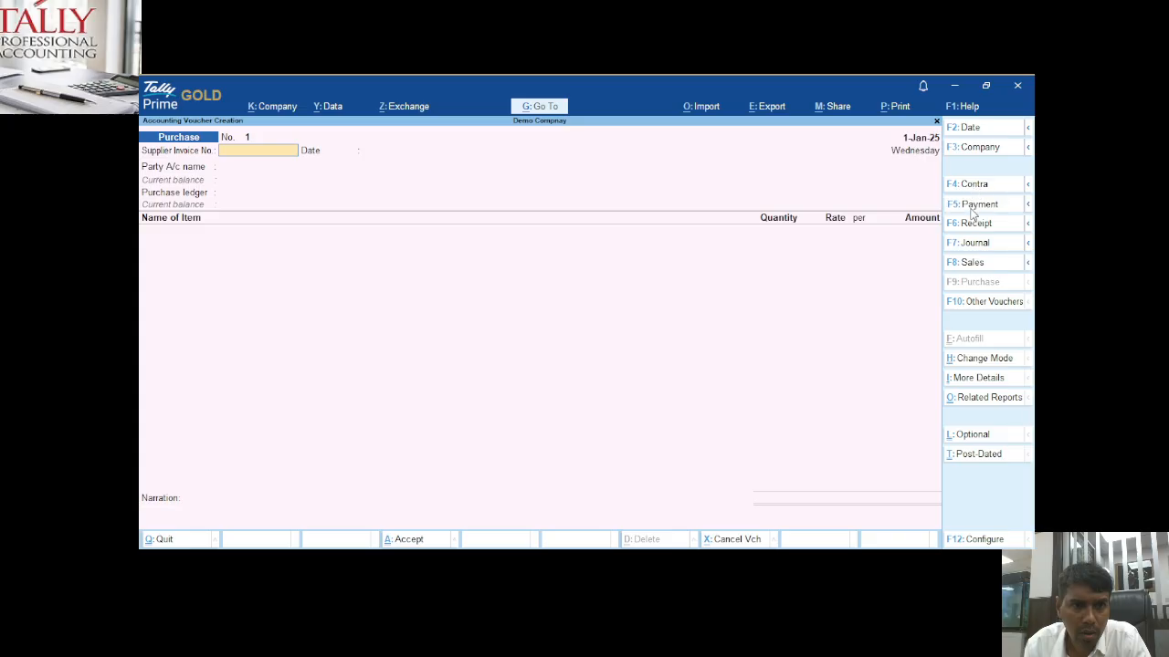
pyautogui.click(973, 206)
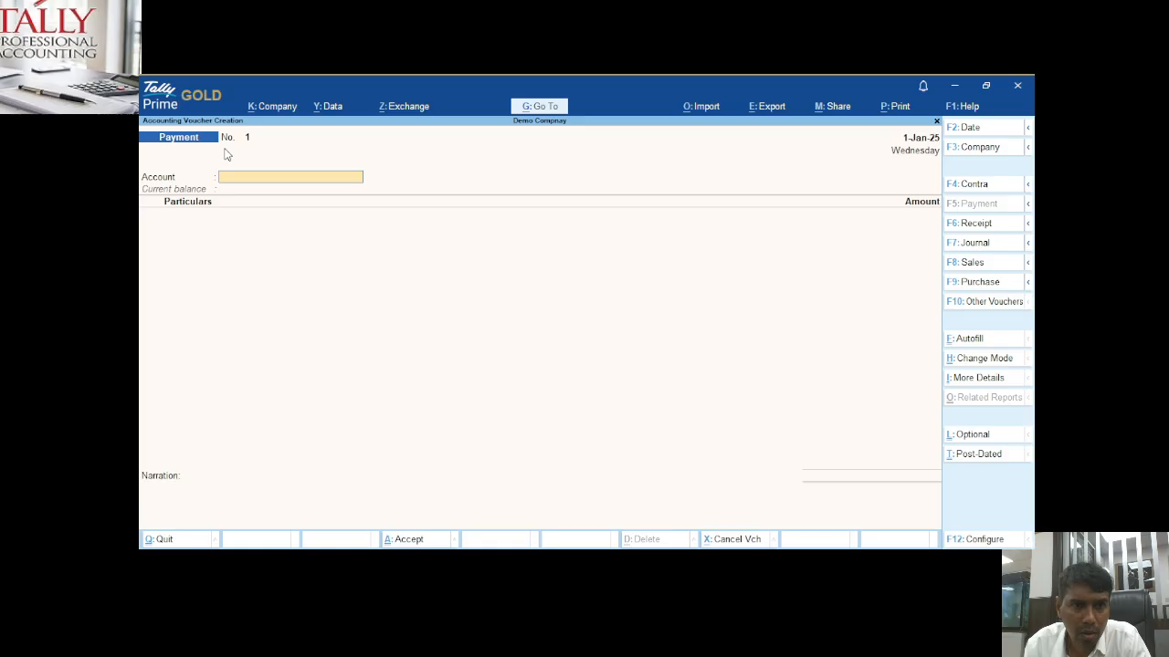
pyautogui.press('Escape')
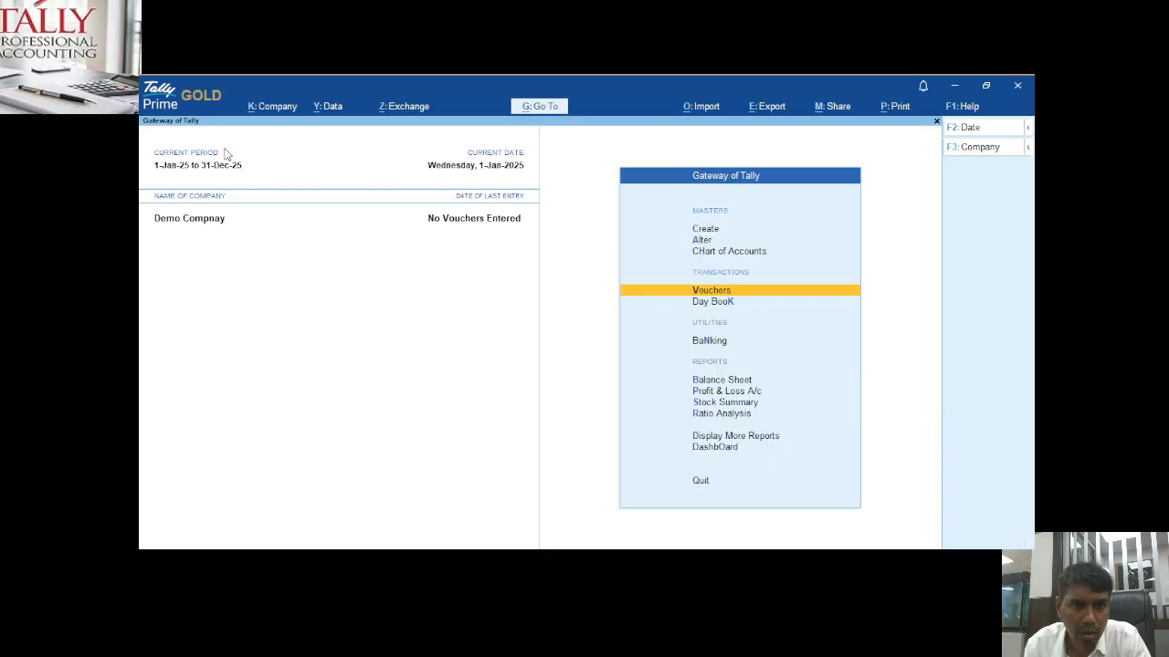
# Open the Payment voucher type for alteration to view its settings, and leave without changing it.
pyautogui.press('Up')
pyautogui.press('Up')
pyautogui.press('Return')
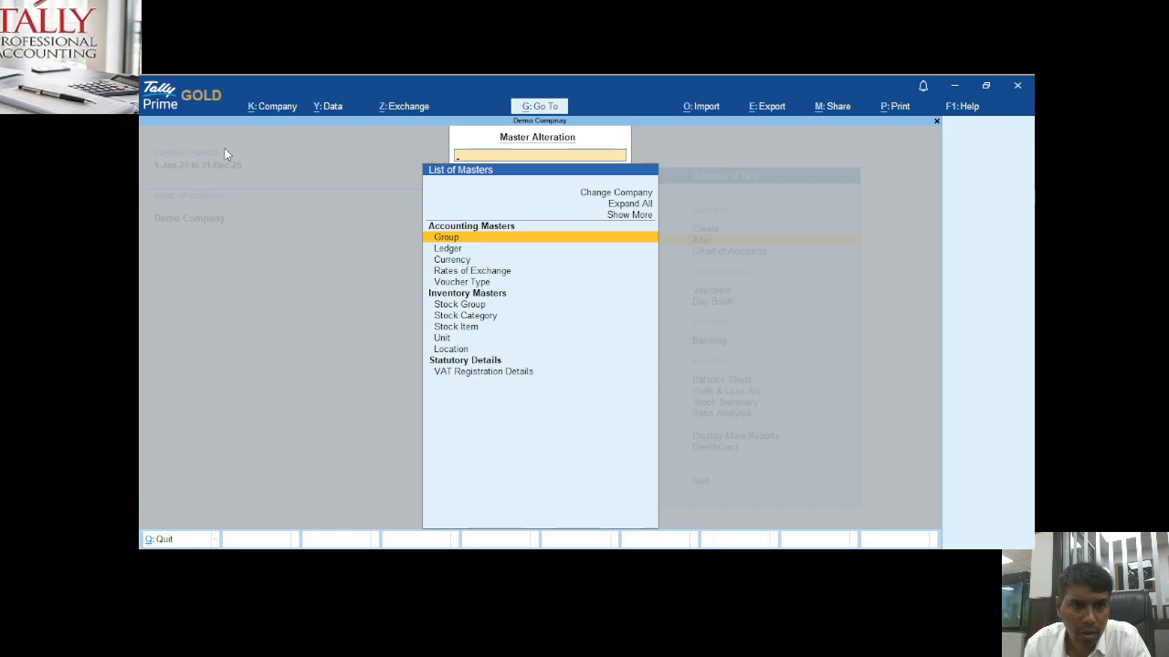
pyautogui.press('Down')
pyautogui.press('Down')
pyautogui.press('Down')
pyautogui.press('Down')
pyautogui.press('Return')
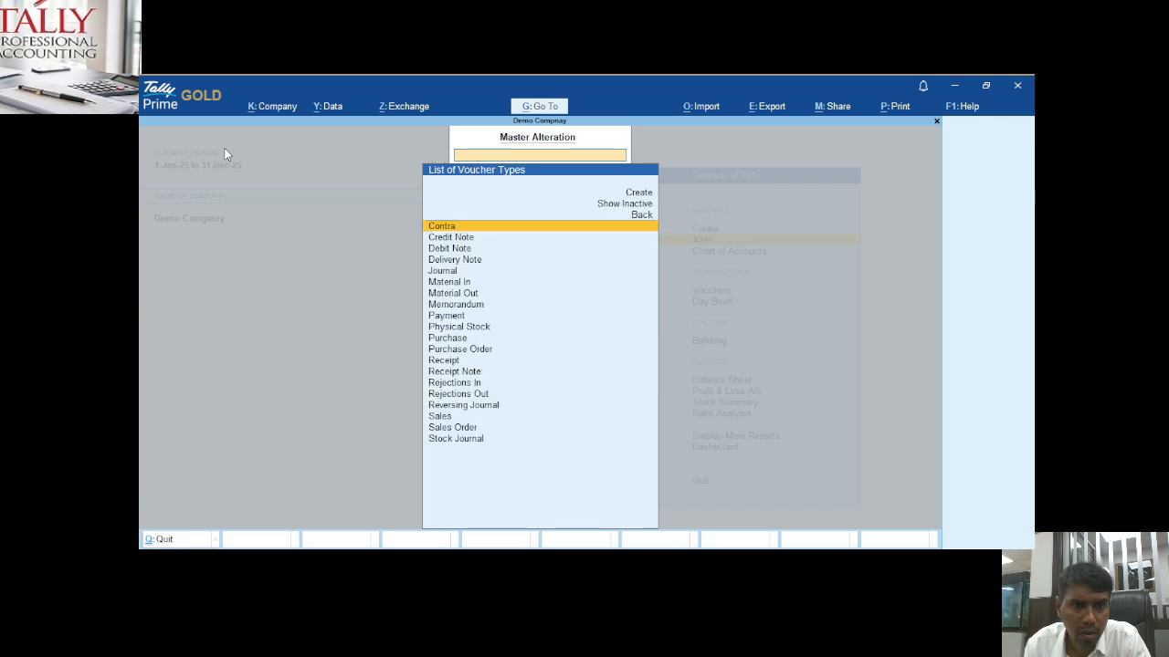
pyautogui.write('Pay')
pyautogui.press('Return')
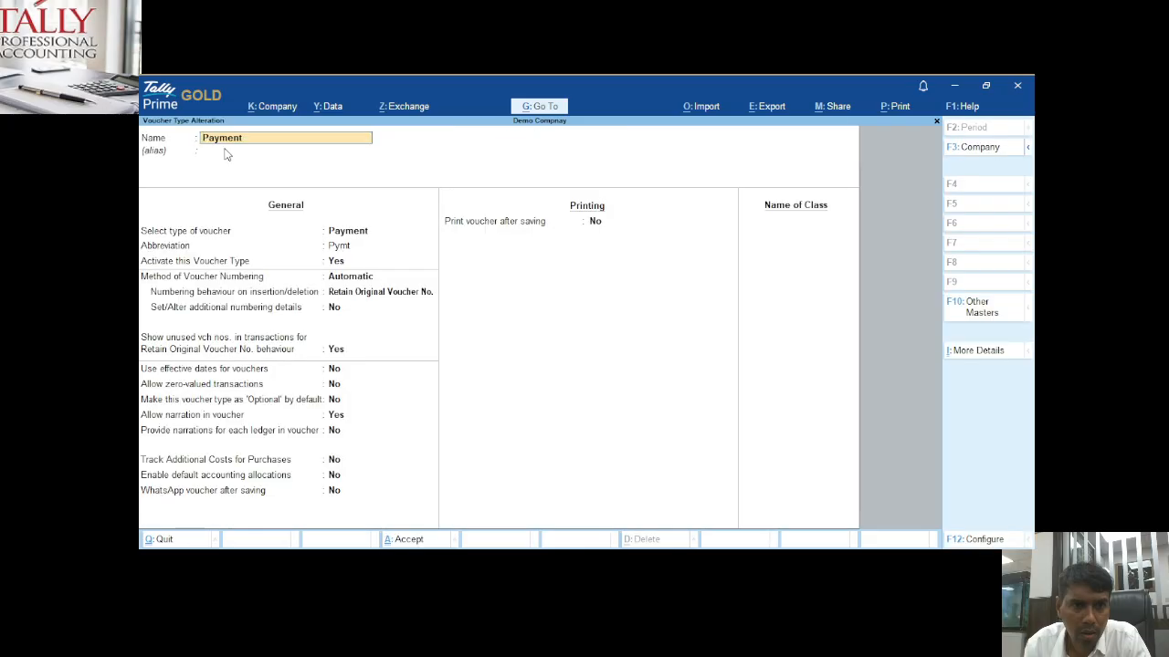
pyautogui.press('Escape')
pyautogui.press('Escape')
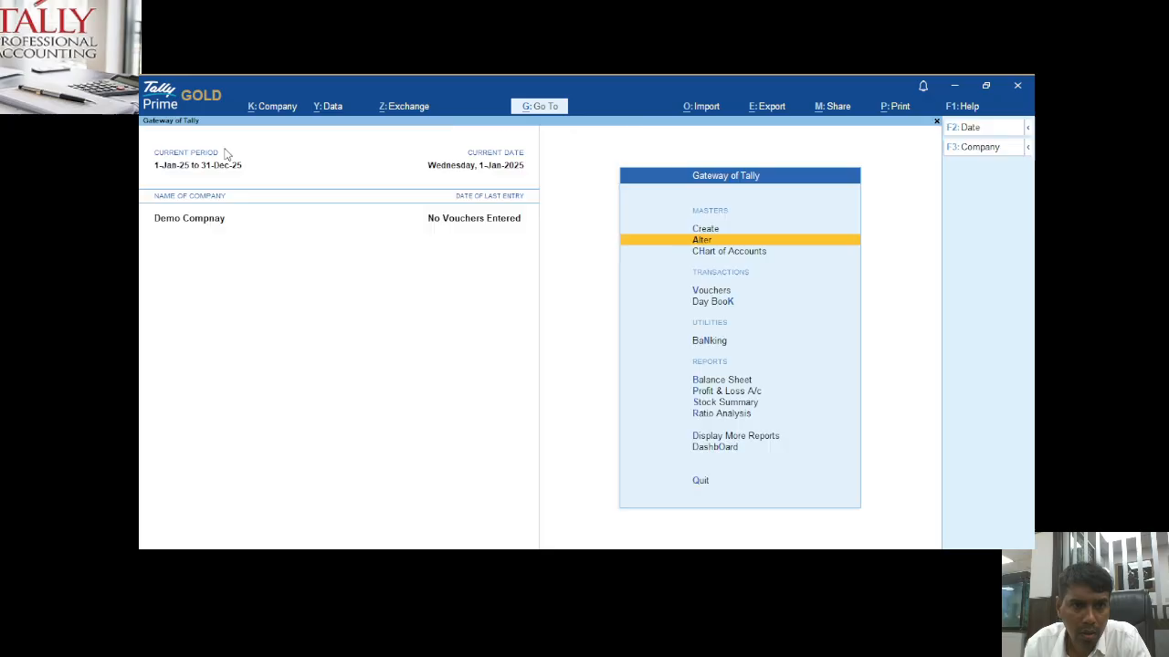
# Start a new voucher type from the voucher type alteration list, name it Bank Payment and leave the alias blank.
pyautogui.press('Return')
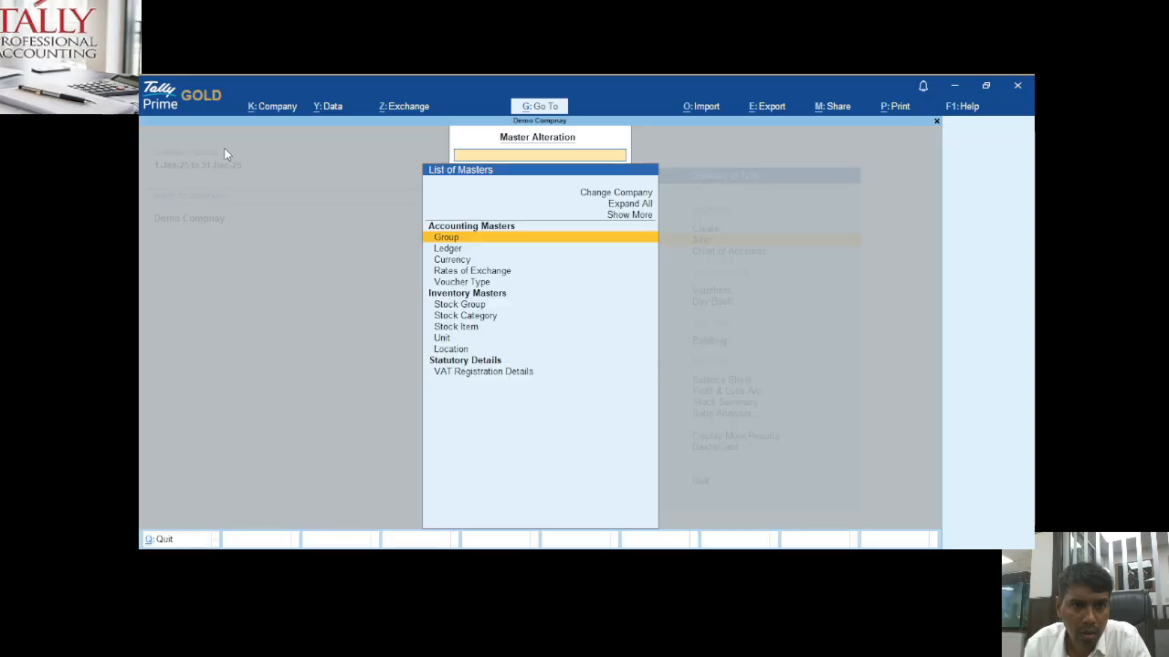
pyautogui.press('Down')
pyautogui.press('Down')
pyautogui.press('Down')
pyautogui.press('Down')
pyautogui.press('Return')
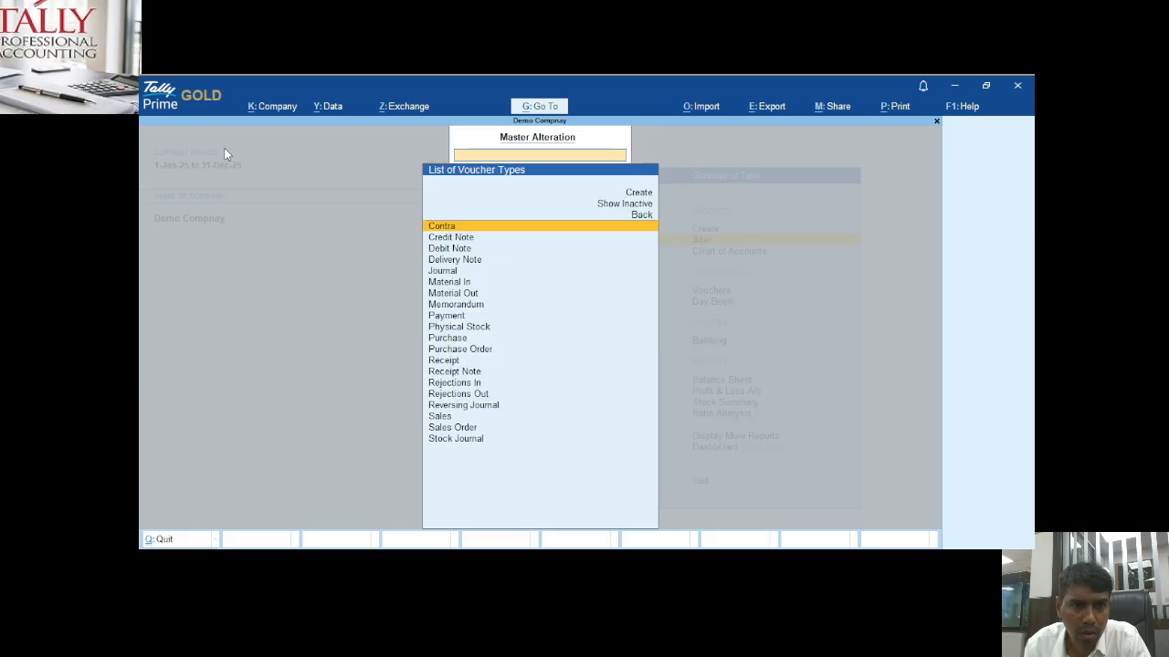
pyautogui.press('Up')
pyautogui.press('Up')
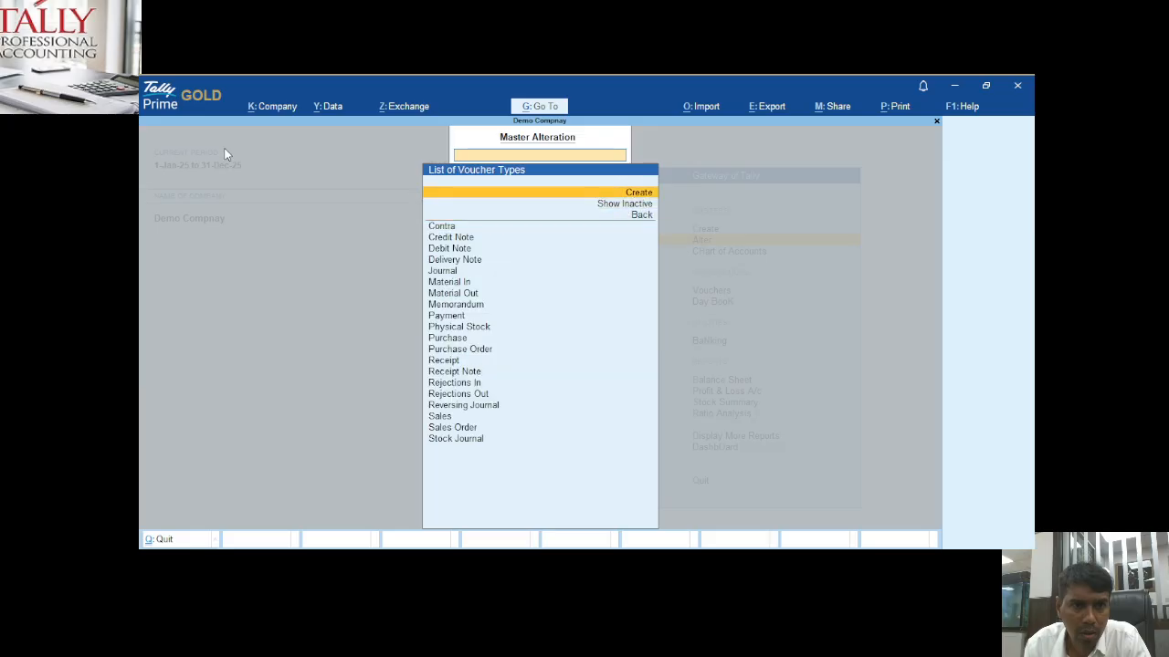
pyautogui.press('Return')
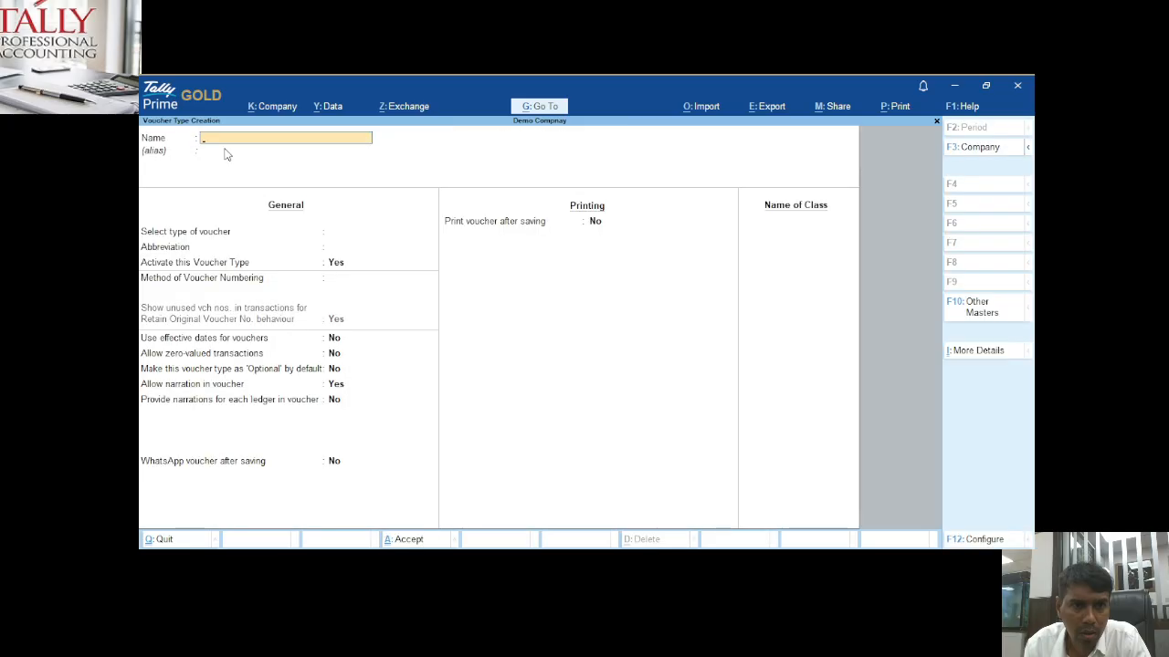
pyautogui.write('Bank')
pyautogui.write(' Paymnet')
pyautogui.write('ent')
pyautogui.press('Return')
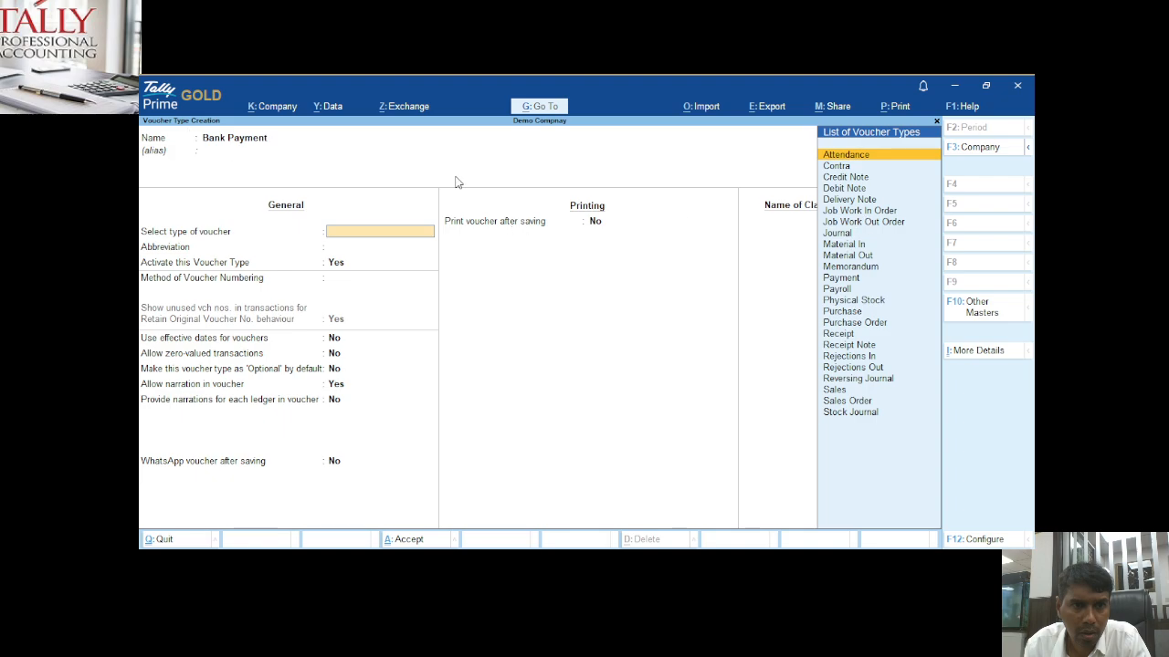
# Base the Bank Payment voucher type on Payment, keeping the abbreviation Pymt and activation set to Yes.
pyautogui.press('Down')
pyautogui.press('Down')
pyautogui.press('Down')
pyautogui.press('Down')
pyautogui.press('Down')
pyautogui.press('Down')
pyautogui.press('Down')
pyautogui.press('Down')
pyautogui.press('Down')
pyautogui.press('Down')
pyautogui.press('Down')
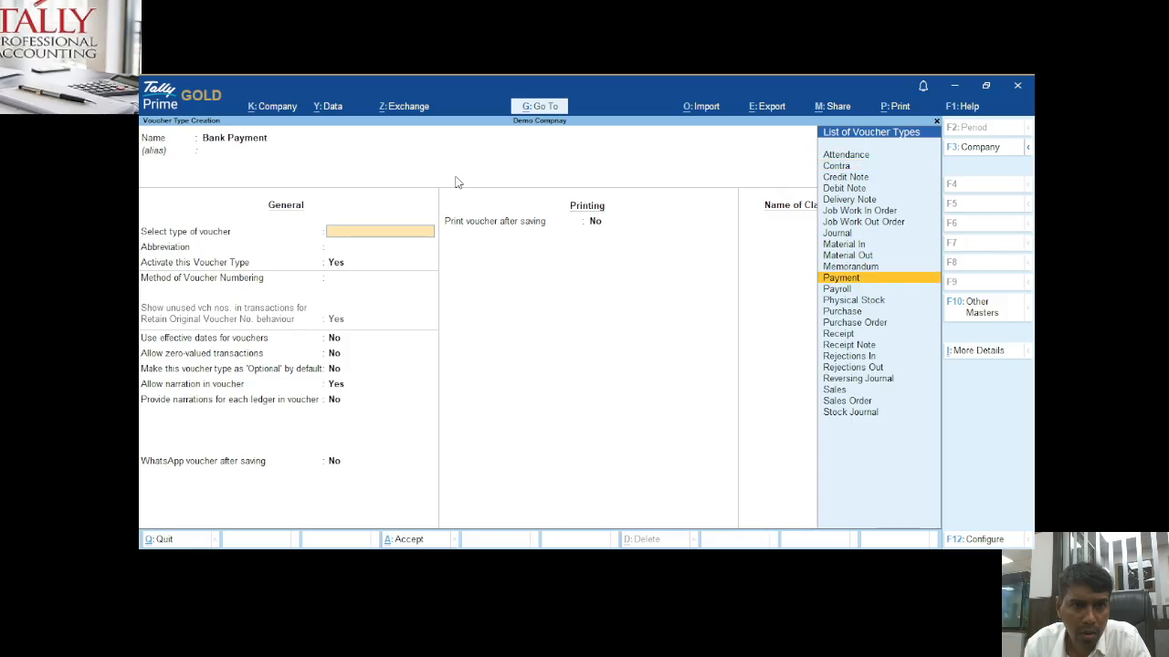
pyautogui.press('Return')
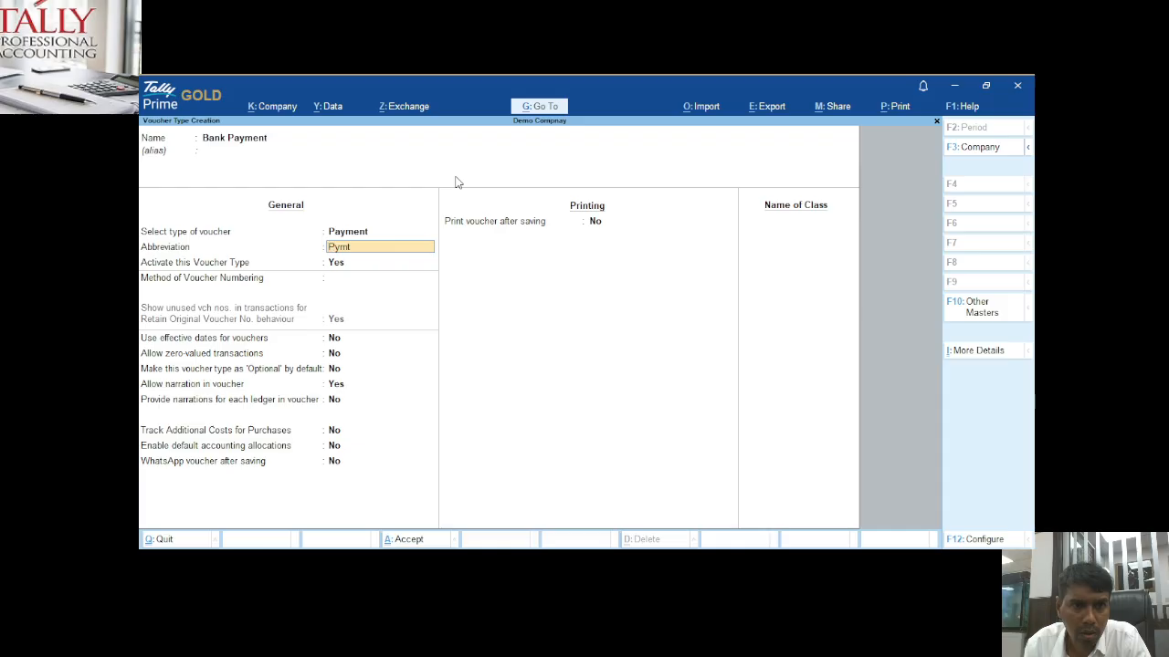
pyautogui.press('Return')
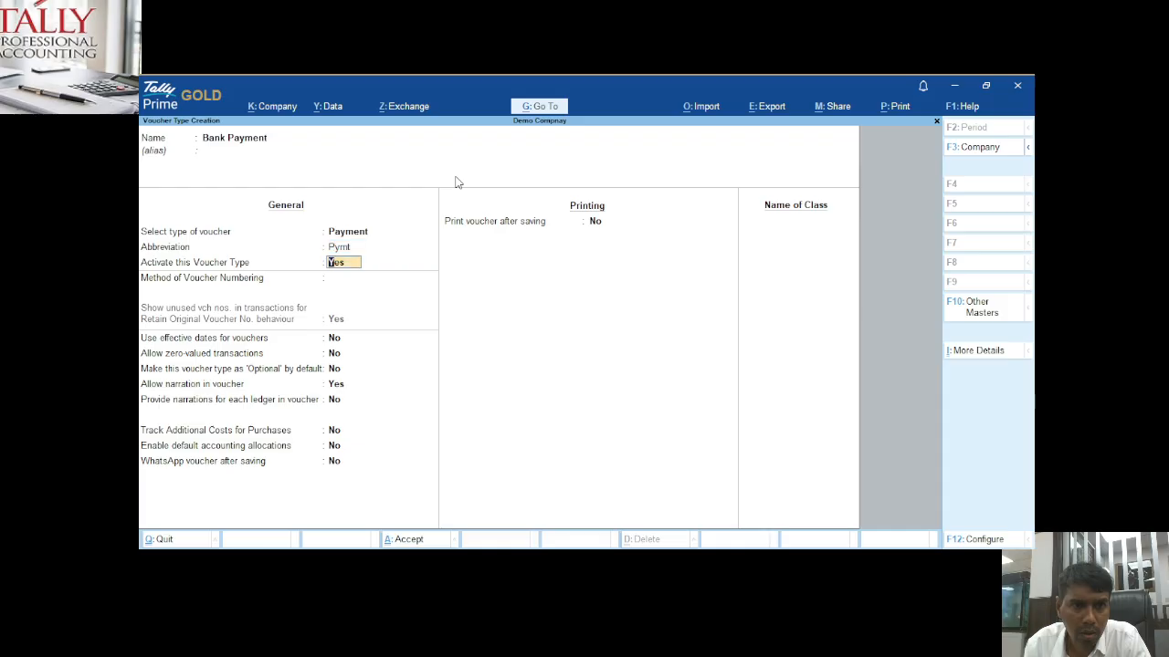
pyautogui.press('Return')
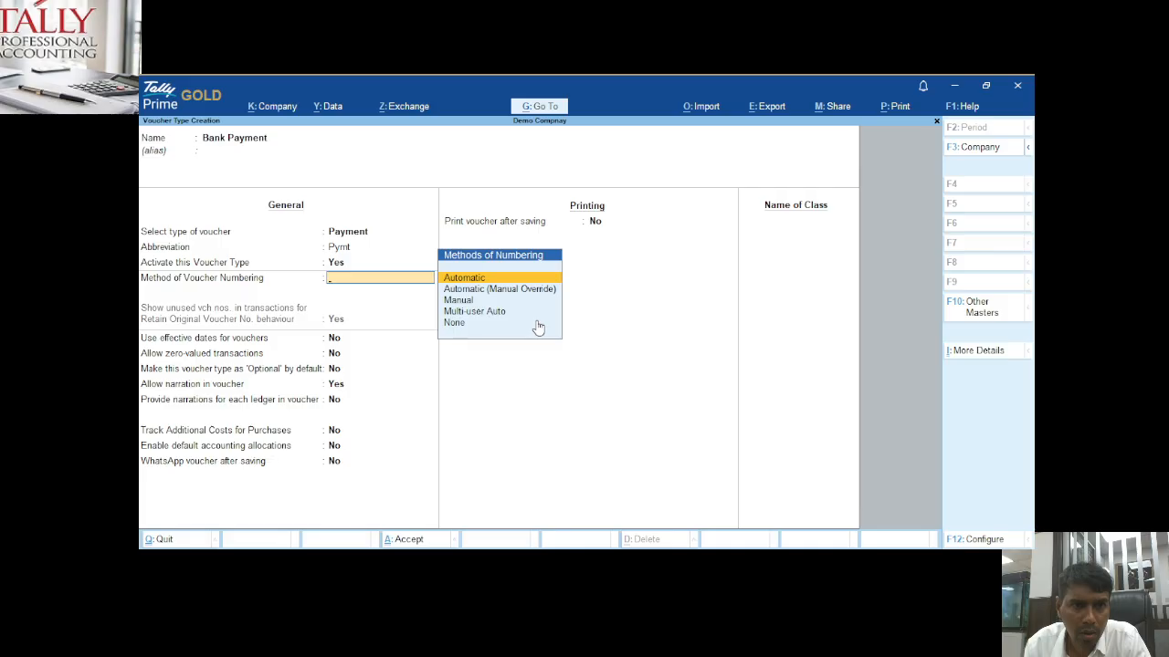
# Review the numbering methods, choose Automatic, and keep Retain Original Voucher No. as the numbering behaviour on insertion/deletion.
pyautogui.press('Down')
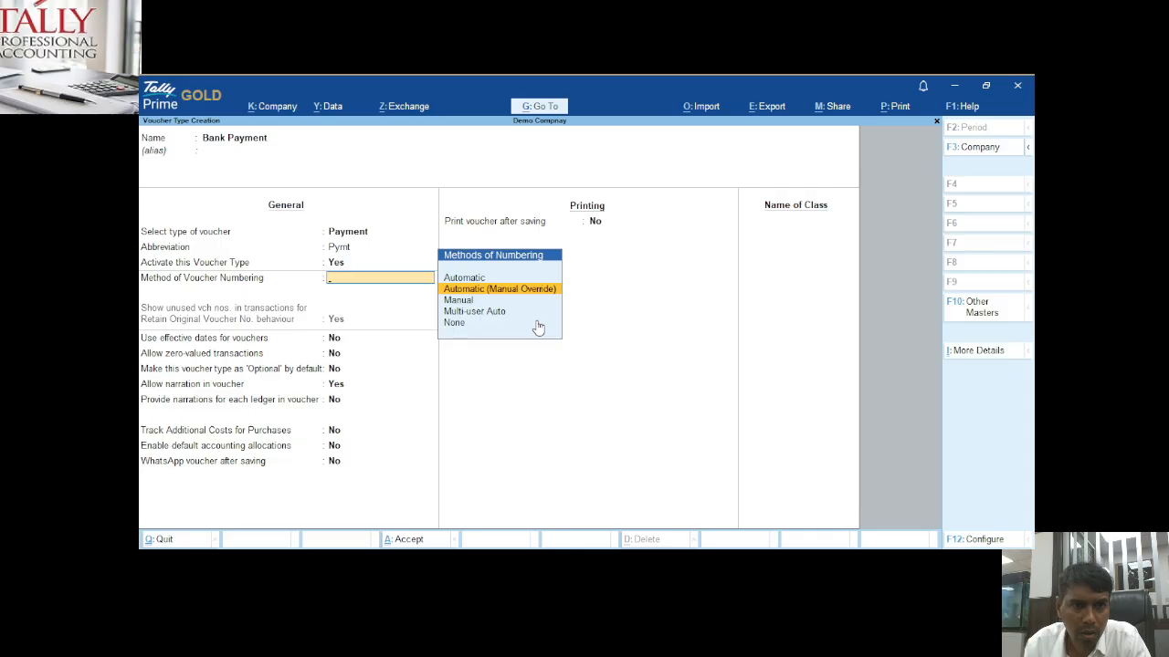
pyautogui.press('Down')
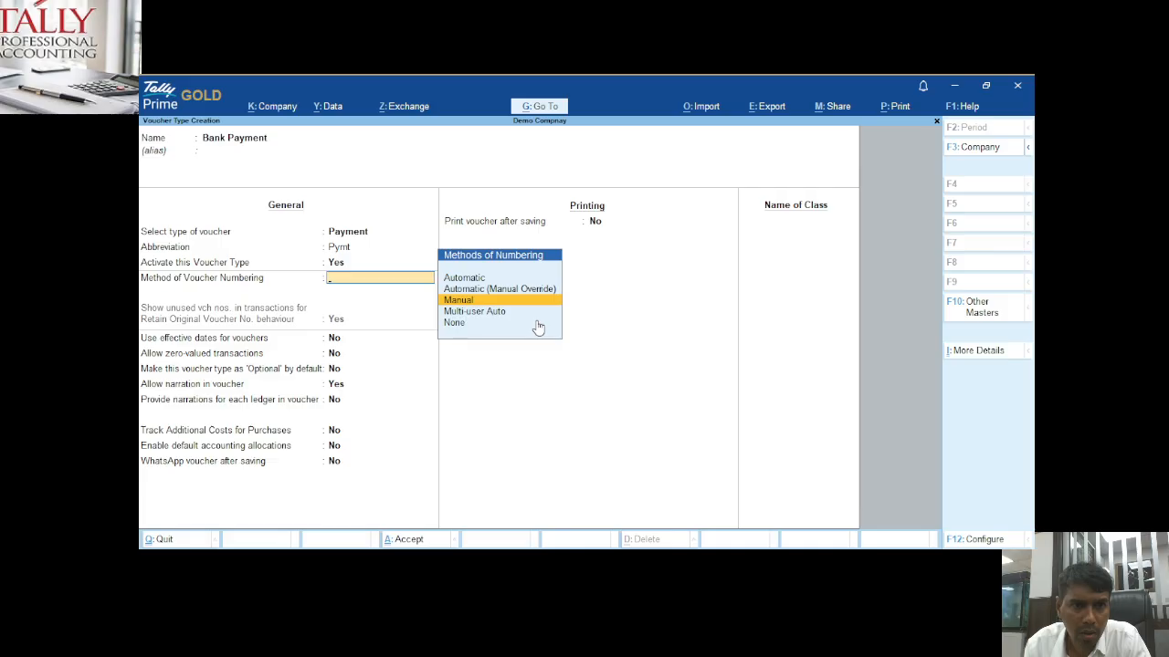
pyautogui.press('Down')
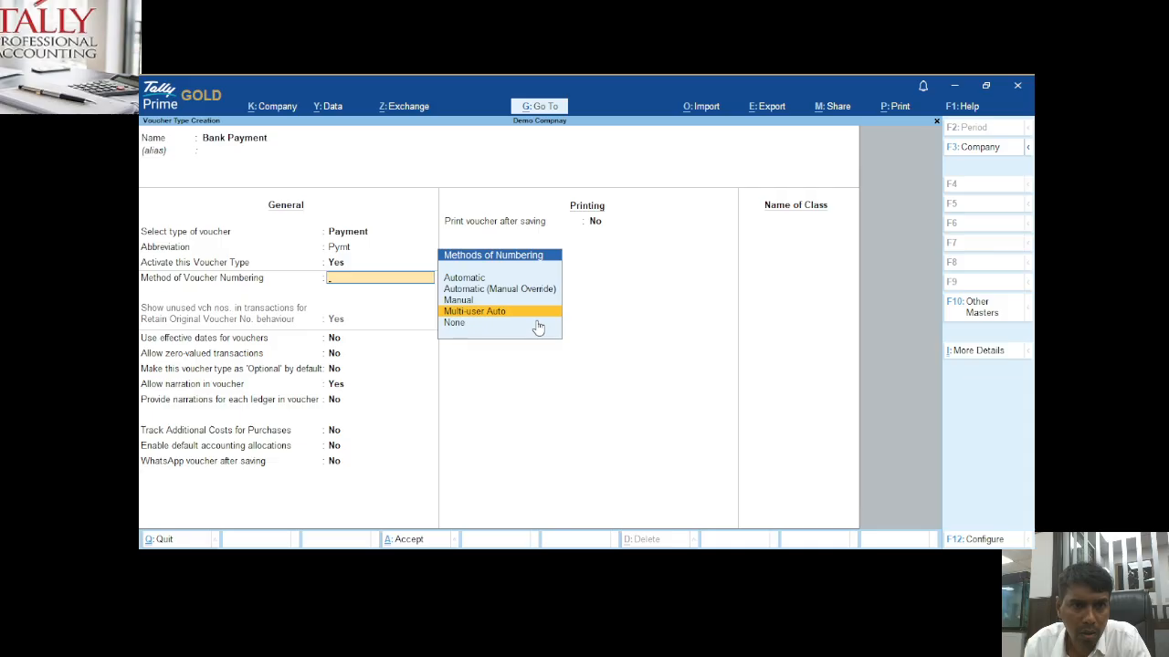
pyautogui.press('Up')
pyautogui.press('Up')
pyautogui.press('Up')
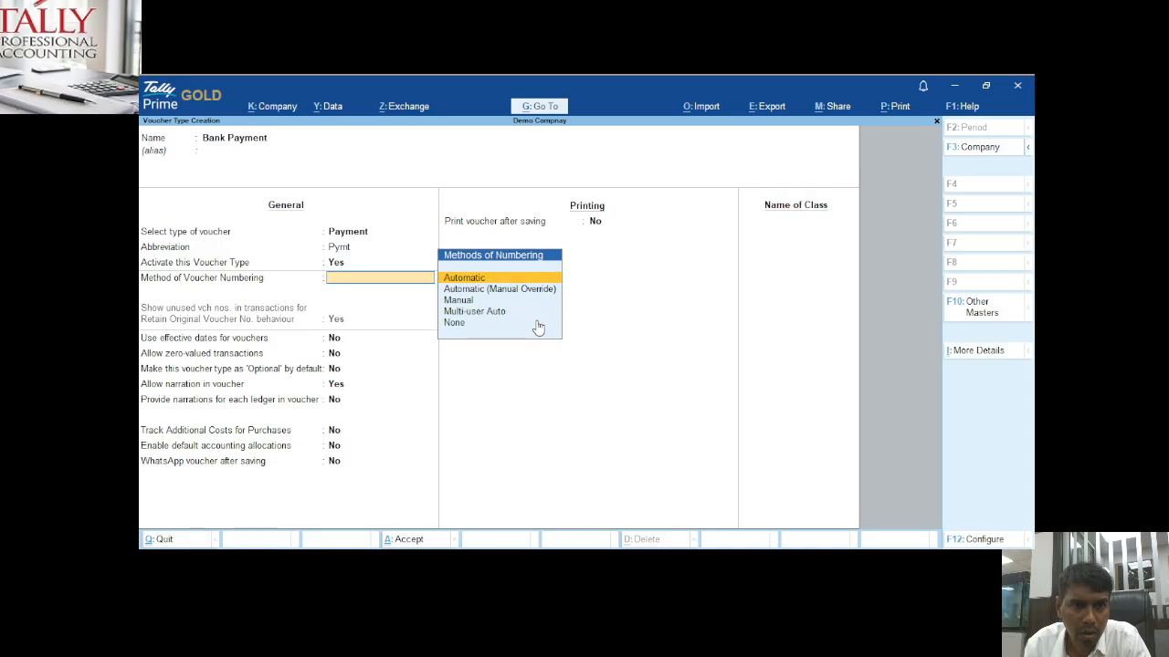
pyautogui.press('Return')
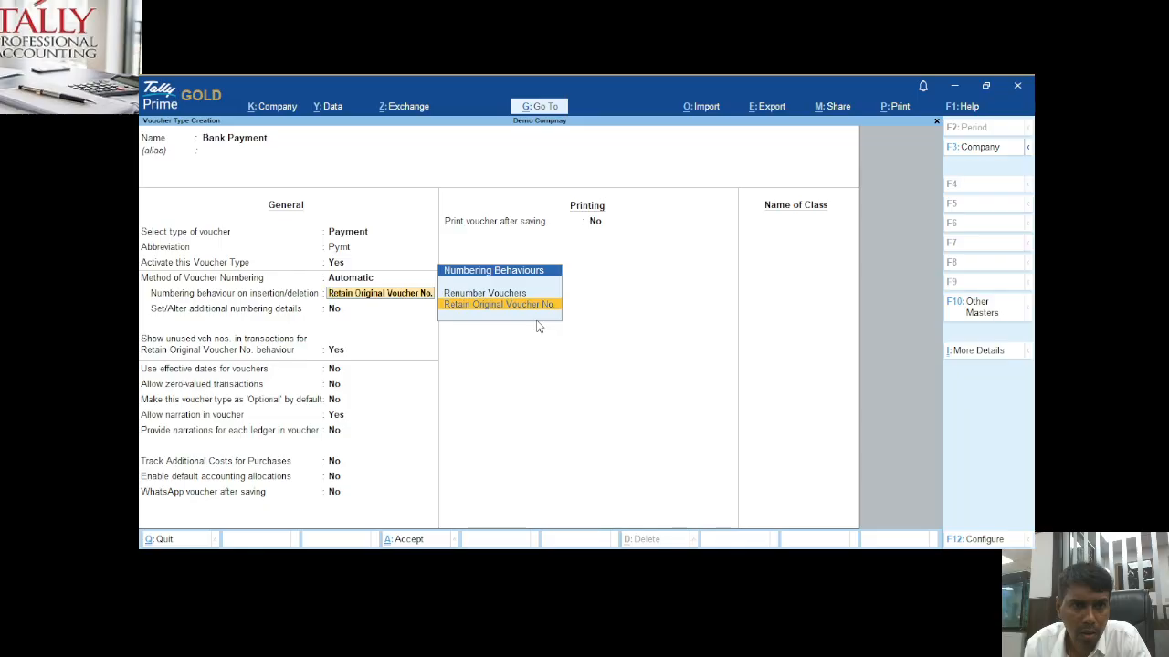
pyautogui.press('Up')
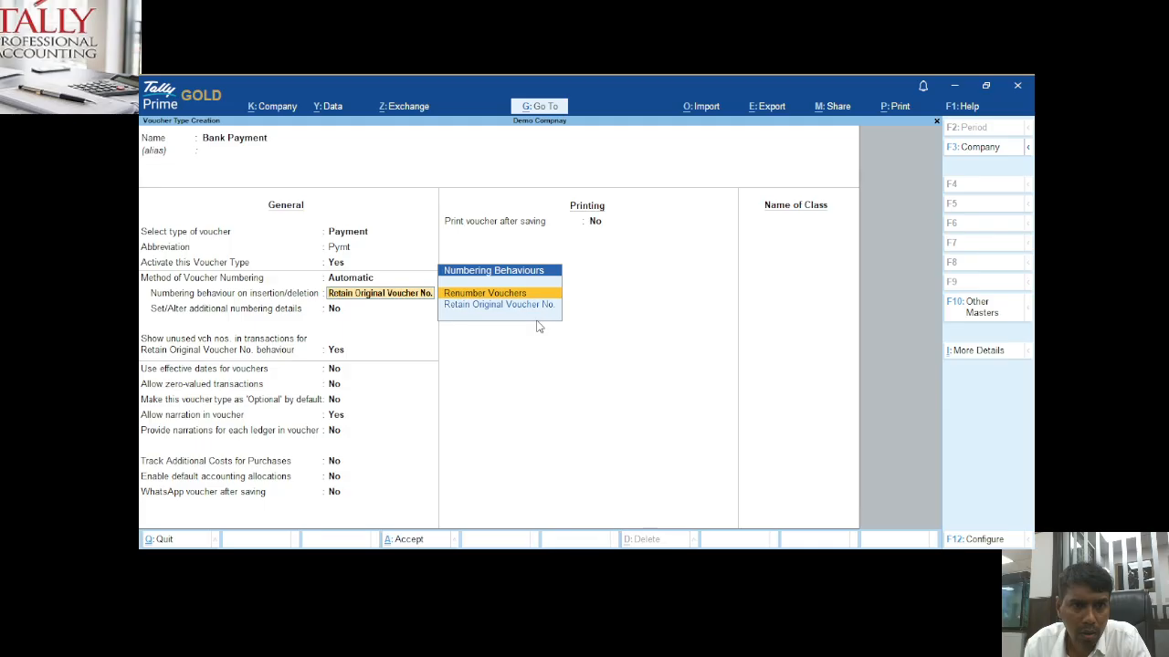
pyautogui.press('Down')
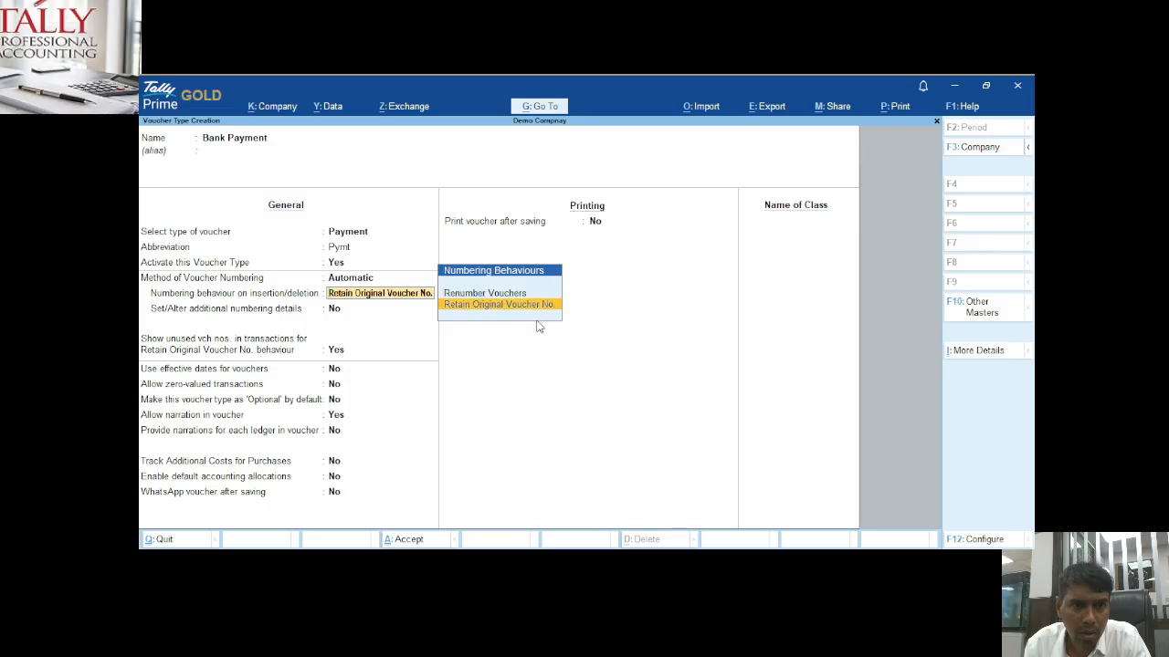
pyautogui.press('Return')
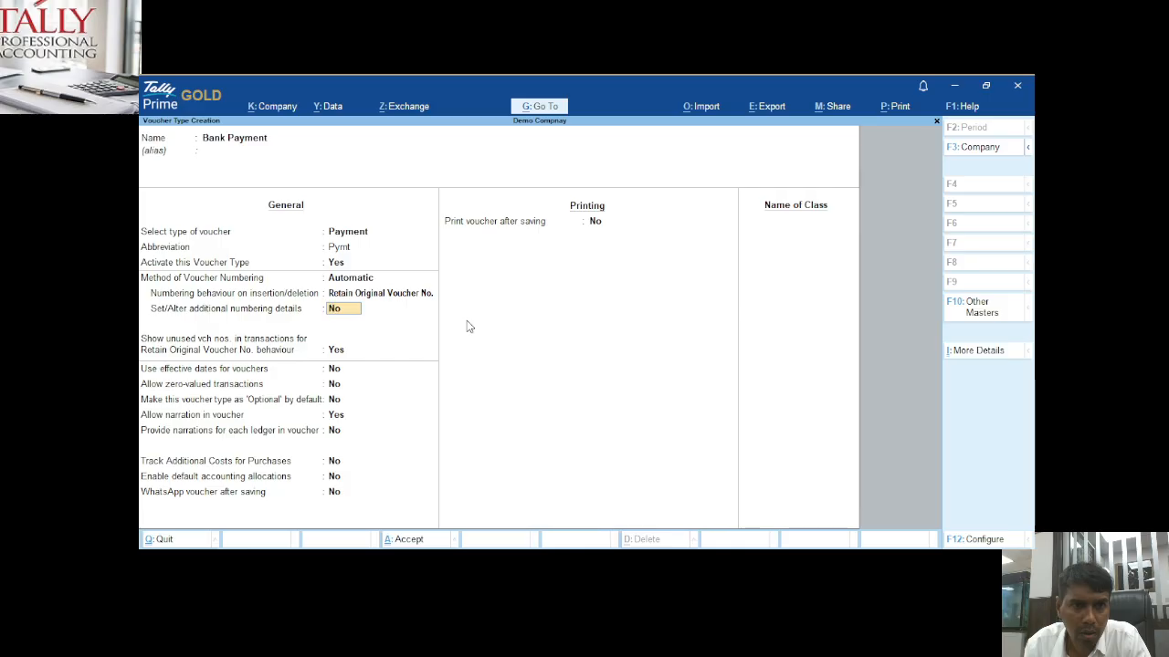
# Enable additional numbering details for Bank Payment, keeping starting number 1, numerical width 0 and no prefilling with zero.
pyautogui.write('y')
pyautogui.press('Return')
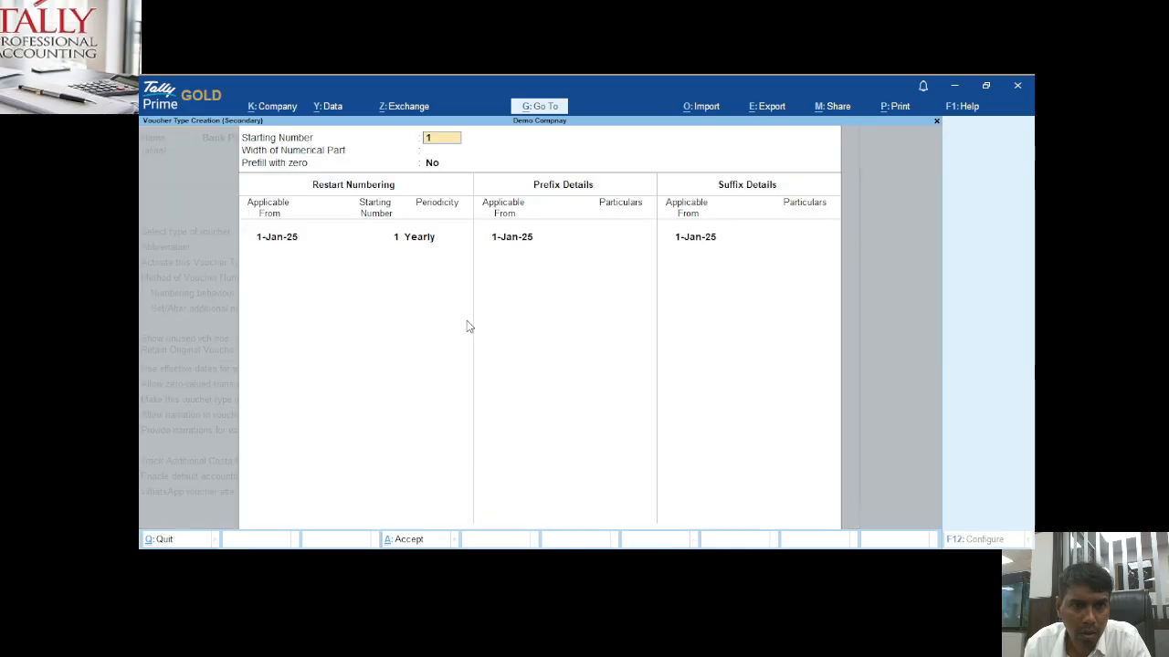
pyautogui.press('Return')
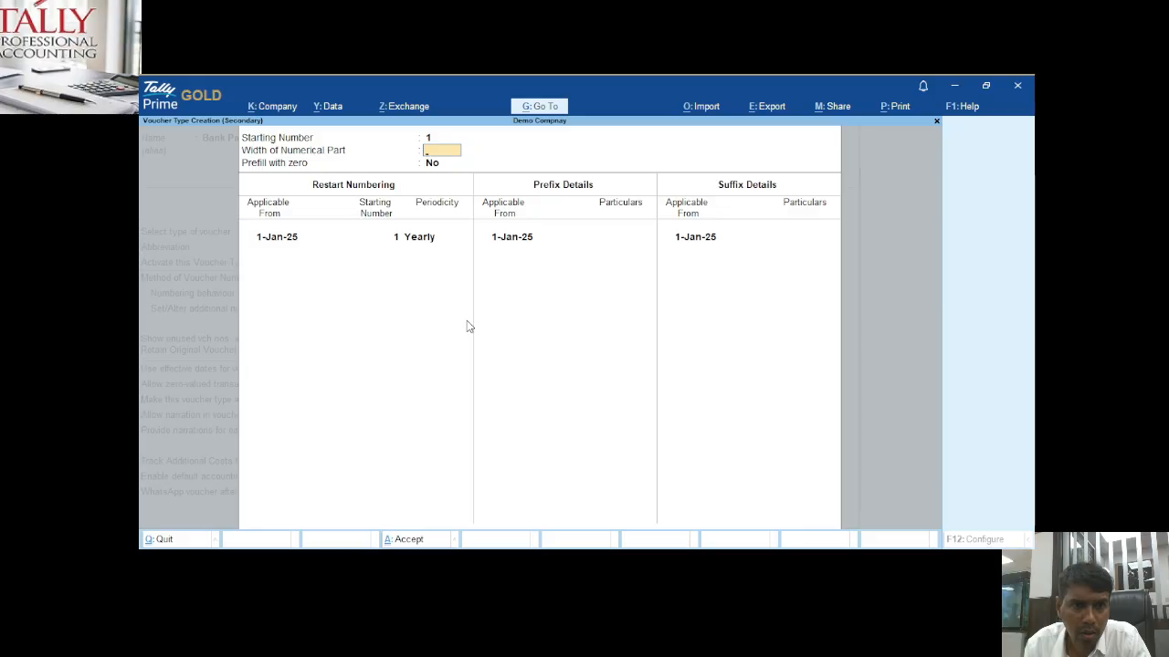
pyautogui.press('BackSpace')
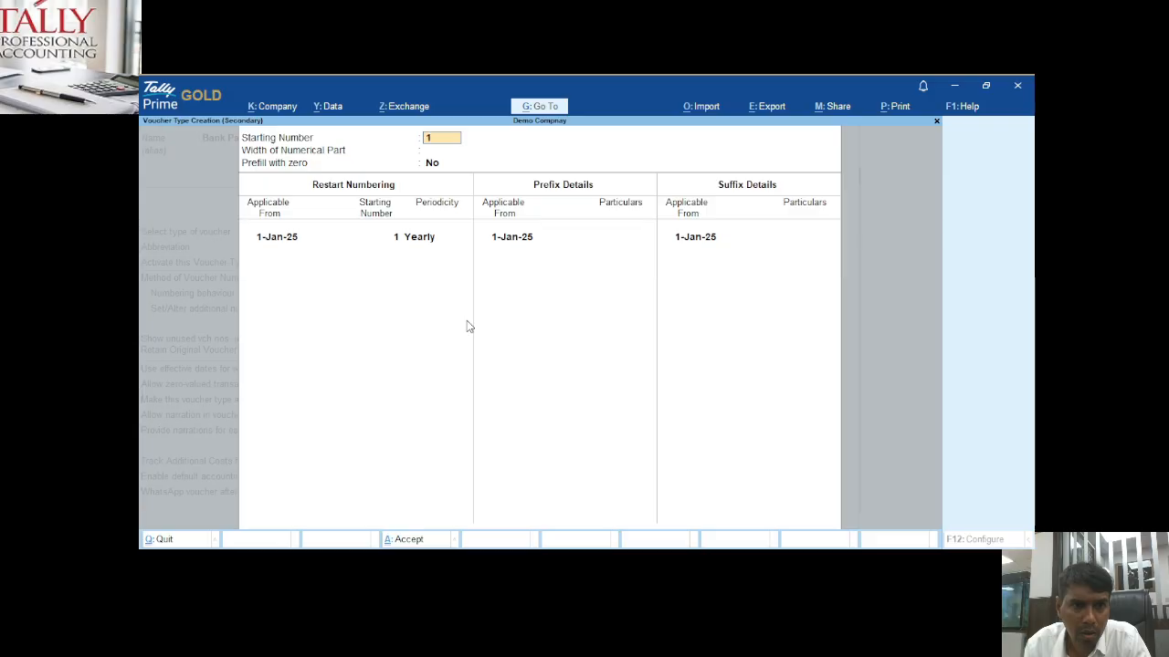
pyautogui.press('Return')
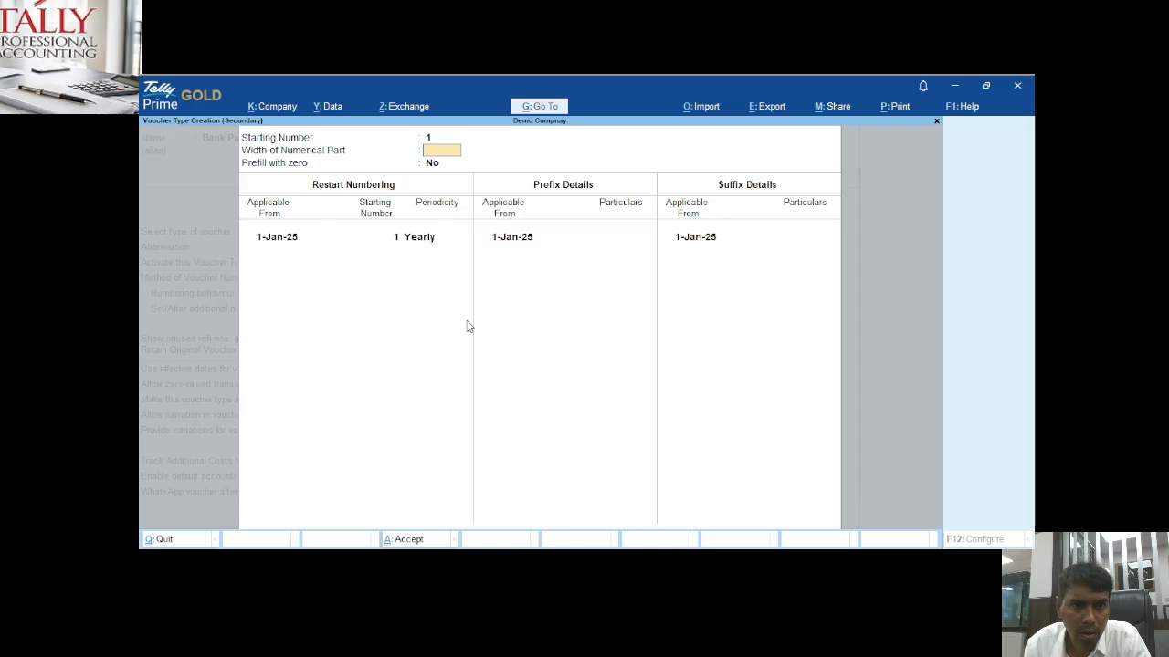
pyautogui.press('Return')
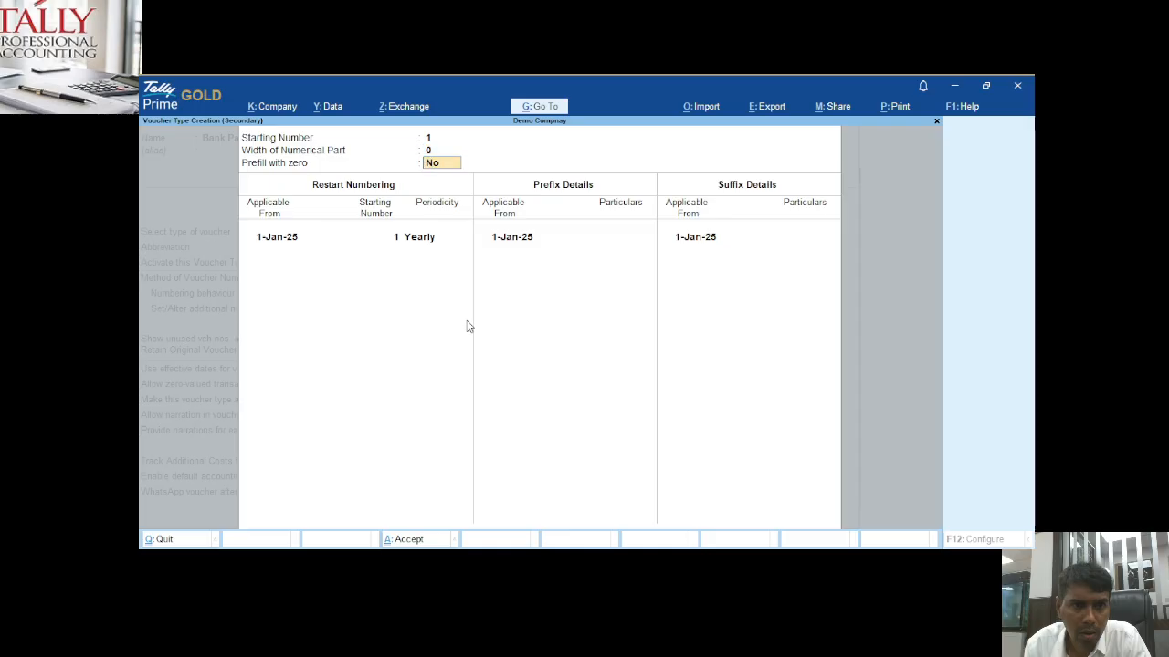
pyautogui.press('Return')
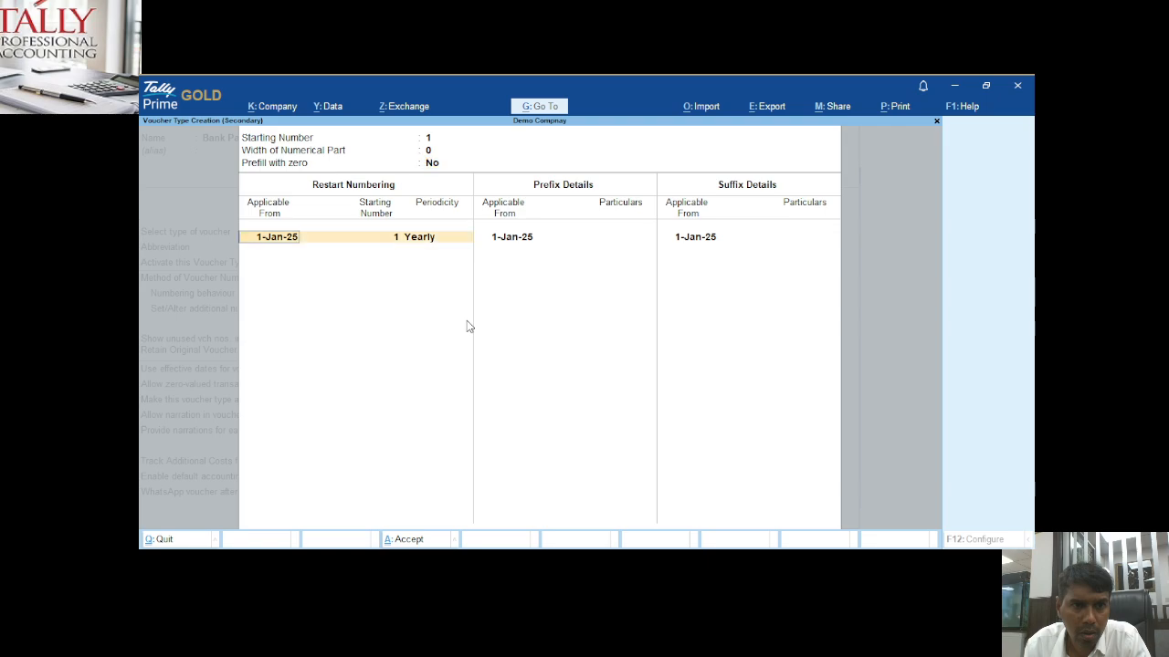
# Set the voucher numbering to restart at 100 from 1-Jan-25 with Yearly periodicity.
pyautogui.press('Return')
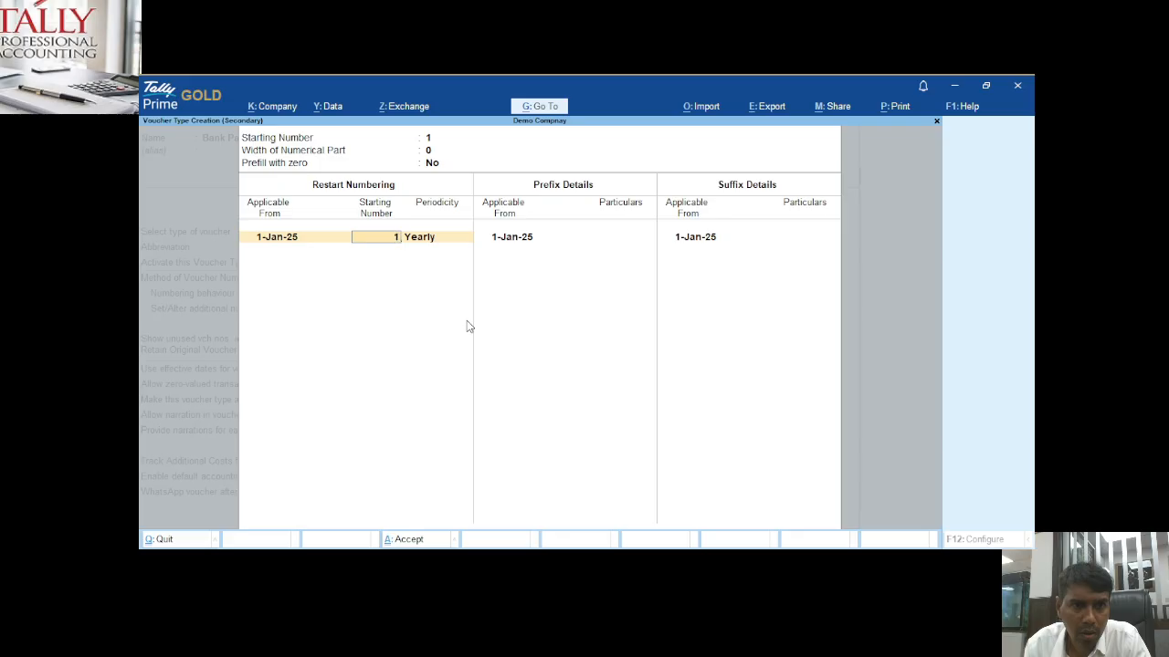
pyautogui.write('00')
pyautogui.press('Return')
pyautogui.press('Return')
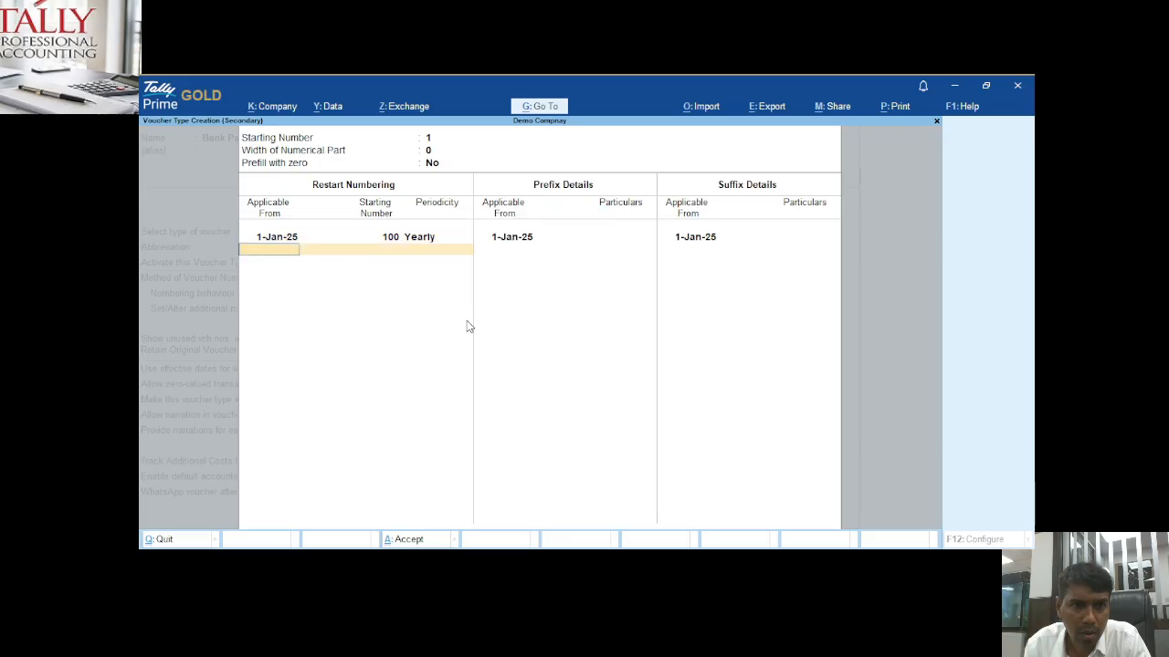
# Add the voucher number prefix PYT- applicable from 1-Jan-25.
pyautogui.press('Return')
pyautogui.press('Return')
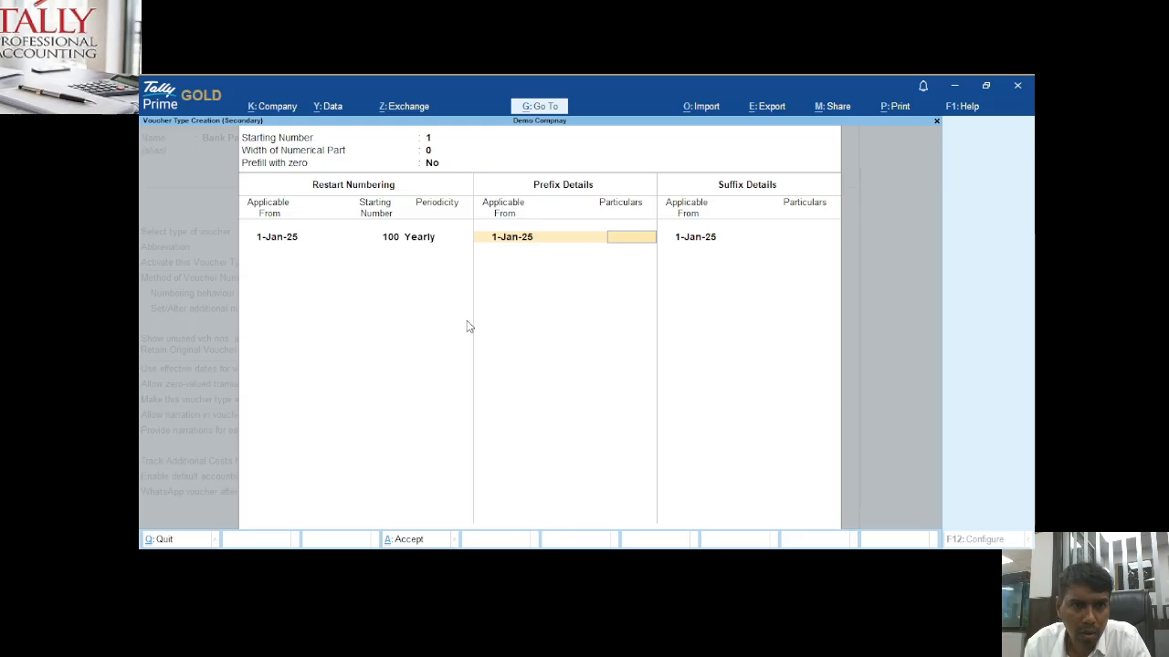
pyautogui.write('PYT')
pyautogui.press('Return')
pyautogui.press('Return')
pyautogui.press('Return')
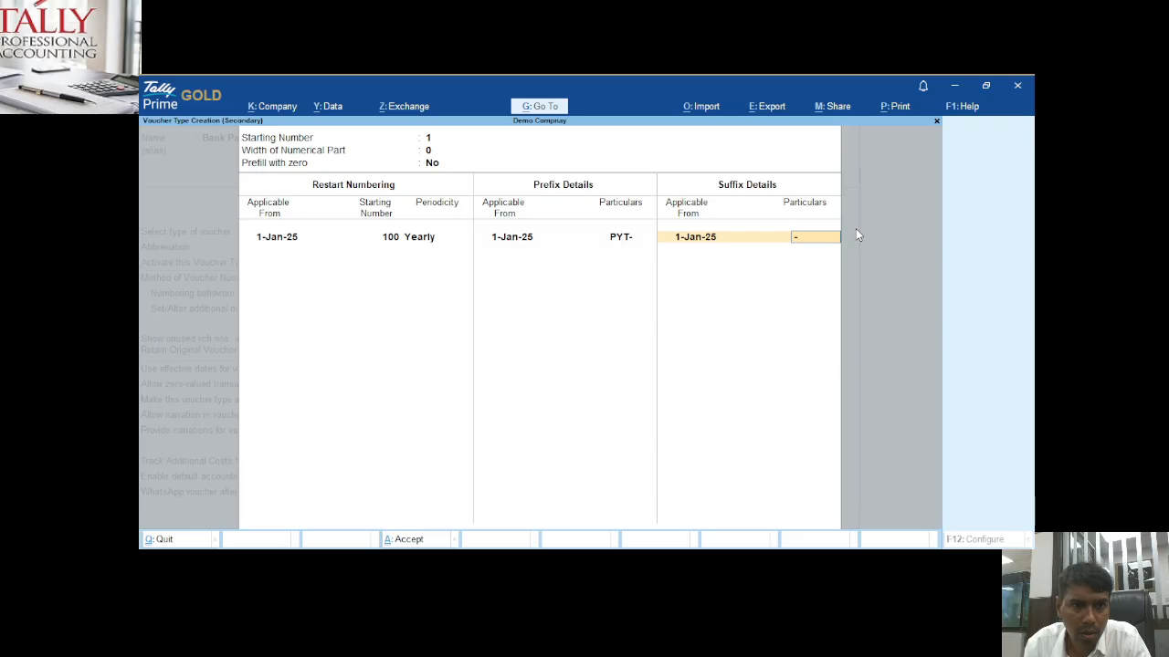
# Add the voucher number suffix -2025 applicable from 1-Jan-25 and finish the additional numbering details.
pyautogui.write('2025')
pyautogui.press('Return')
pyautogui.press('Return')
pyautogui.press('Return')
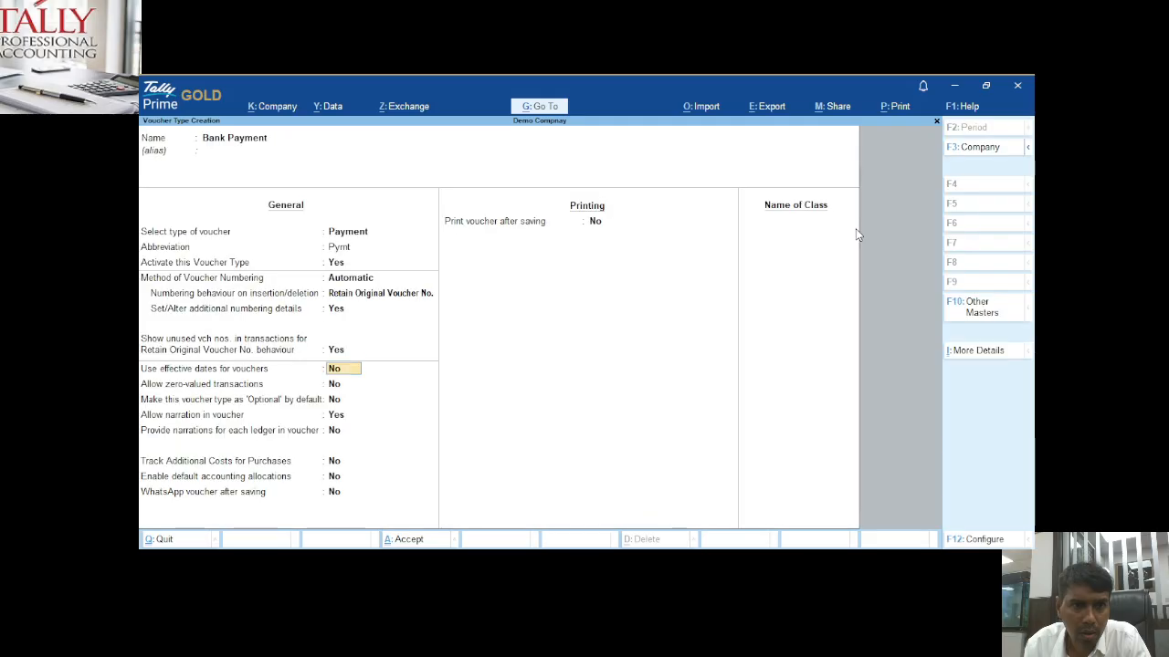
# Keep the remaining default options, save the Bank Payment voucher type and return to the Gateway of Tally.
pyautogui.press('Return')
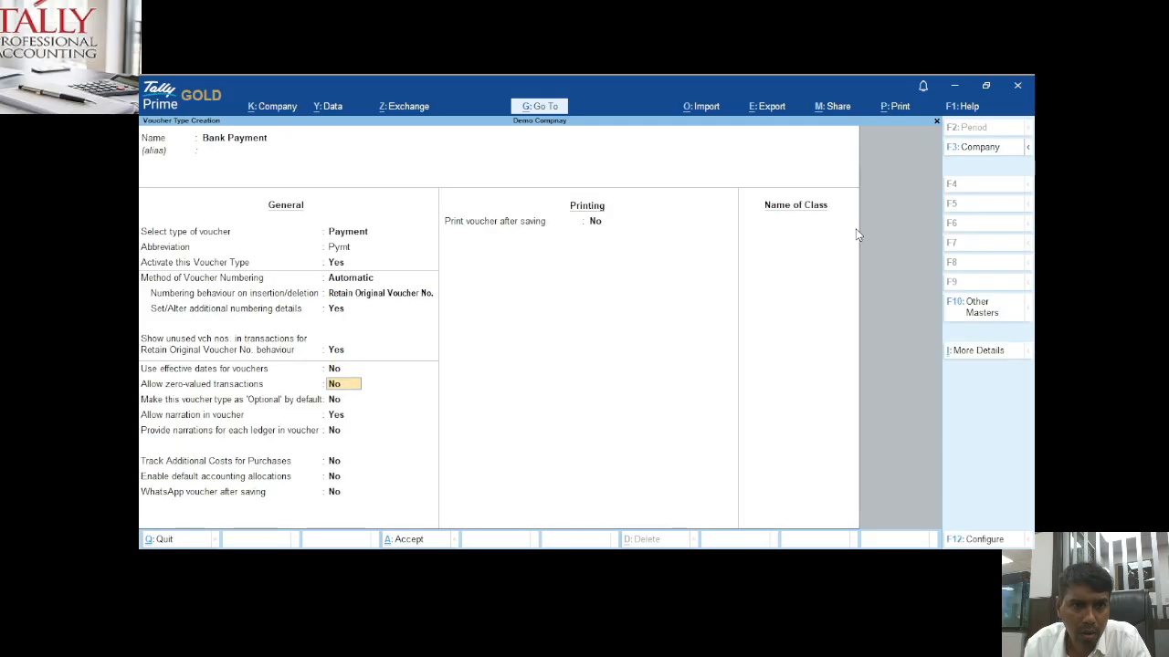
pyautogui.click(428, 543)
pyautogui.press('Escape')
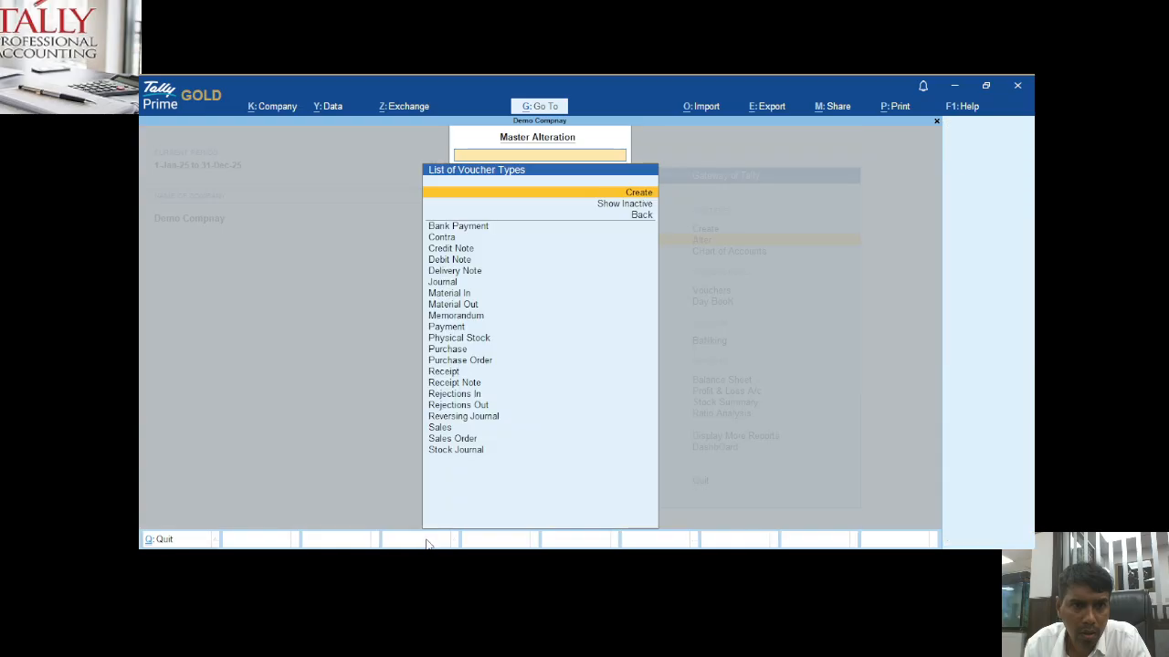
pyautogui.press('Escape')
pyautogui.press('Escape')
# Open a payment voucher of type Bank Payment to check its voucher number format, and quit without entering anything.
pyautogui.press('Down')
pyautogui.press('Down')
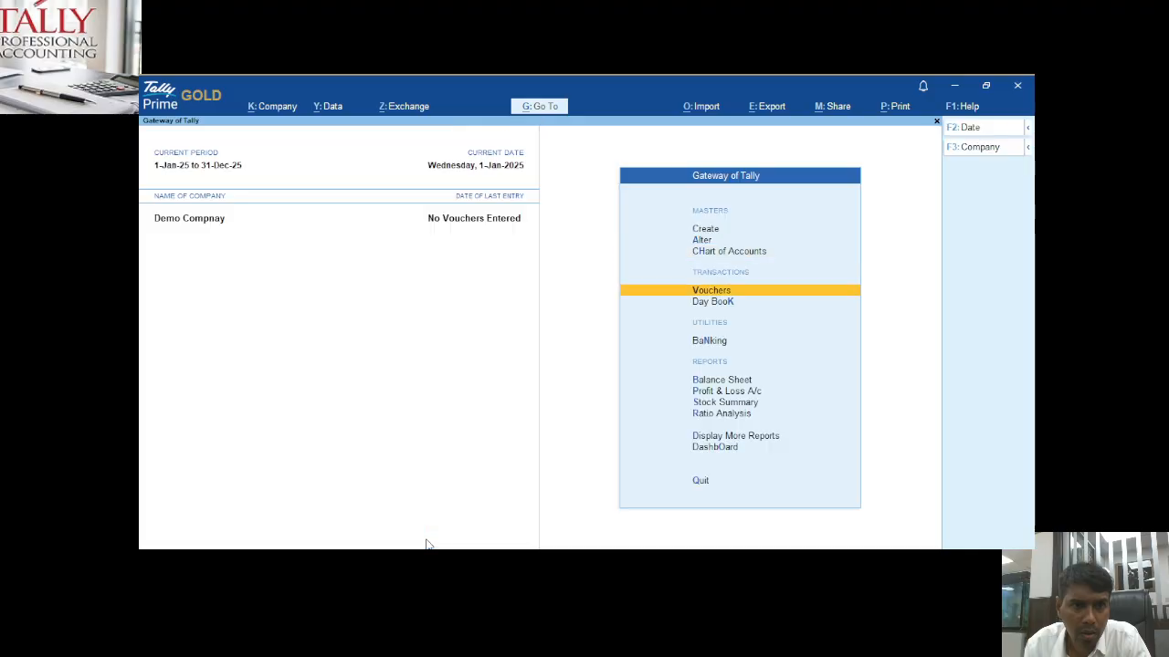
pyautogui.press('Return')
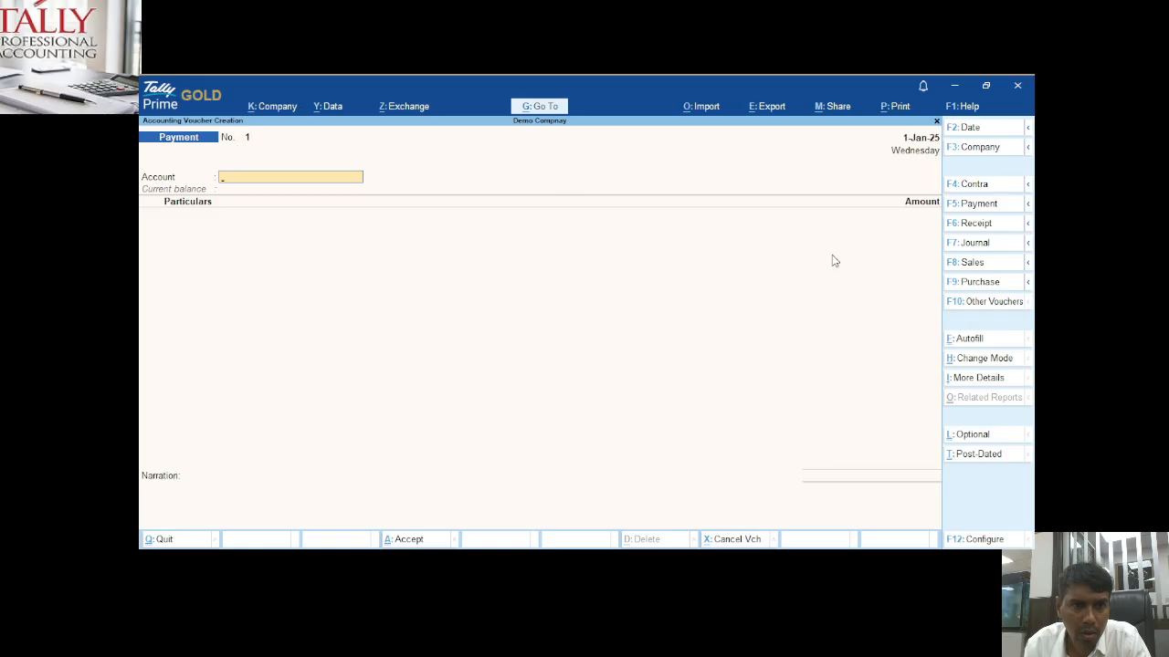
pyautogui.click(983, 208)
pyautogui.press('Up')
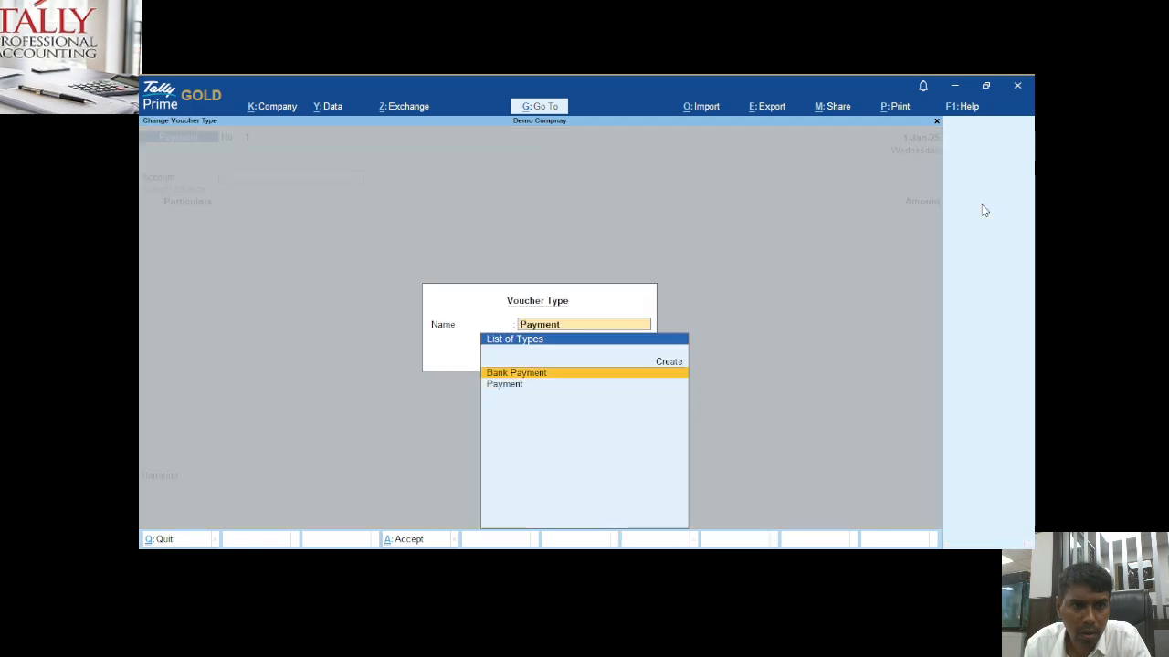
pyautogui.press('Return')
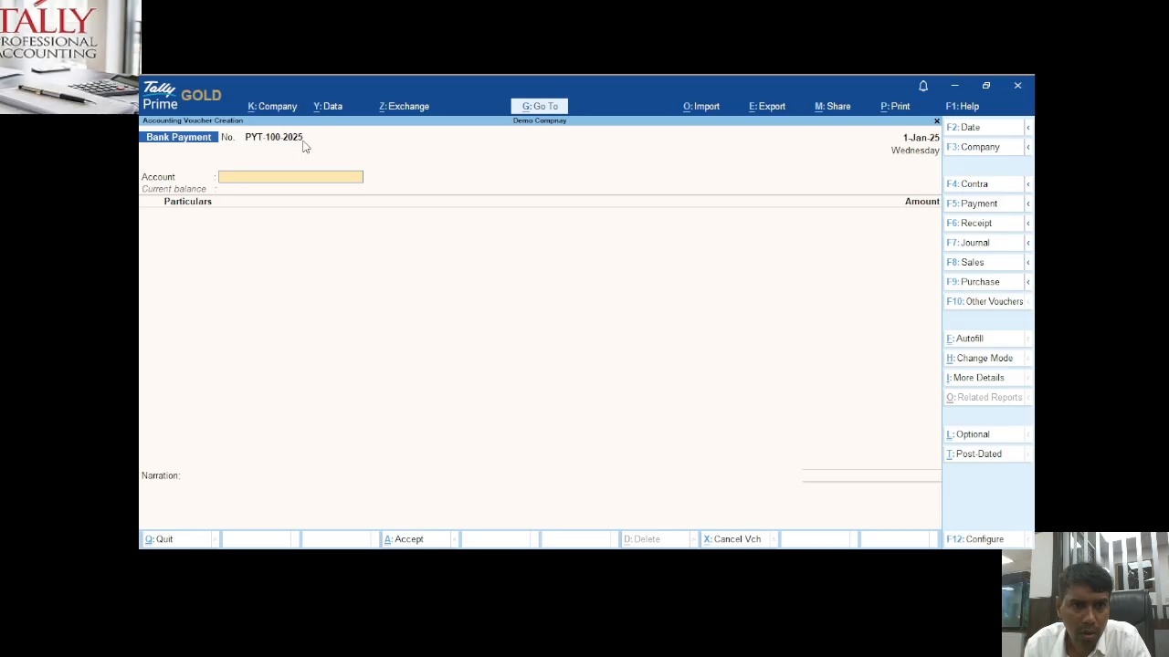
pyautogui.press('Escape')
pyautogui.press('y')
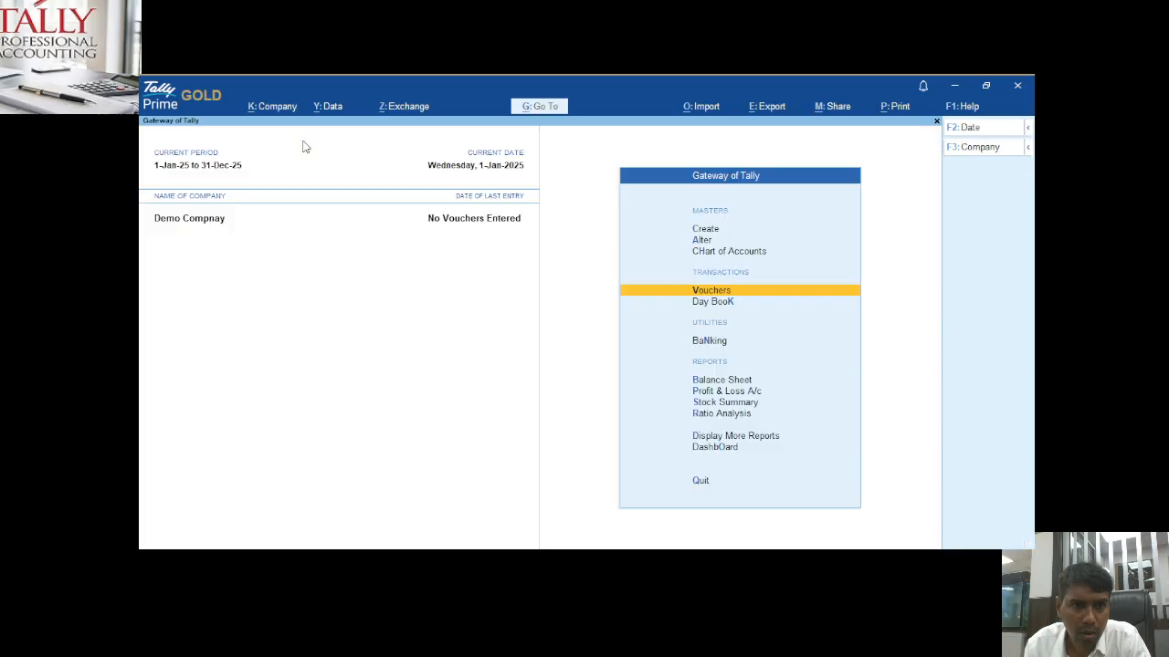
# Look over the accounting and inventory masters available for creation, and leave without creating one.
pyautogui.press('Escape')
pyautogui.press('Escape')
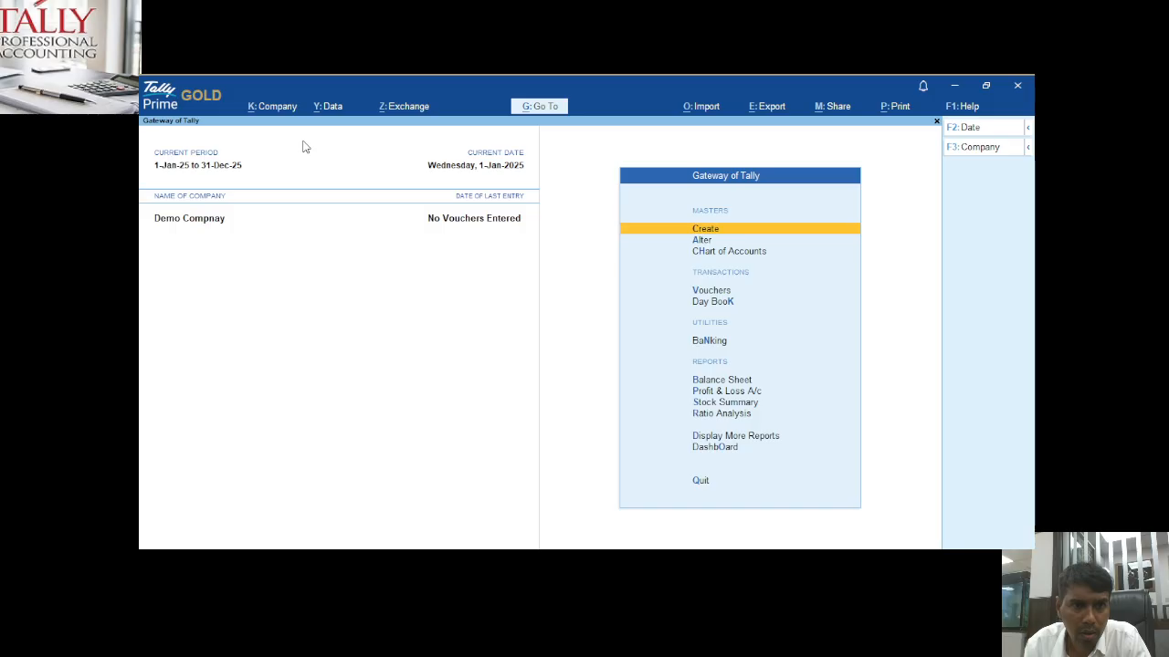
pyautogui.press('Down')
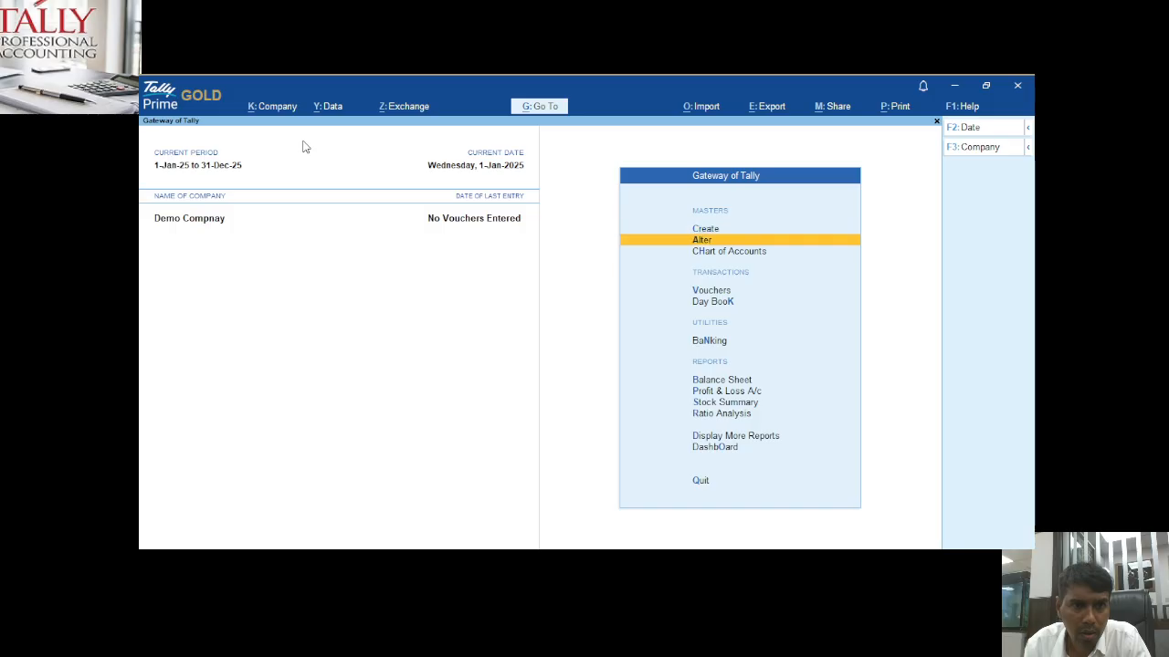
pyautogui.press('Up')
pyautogui.press('Return')
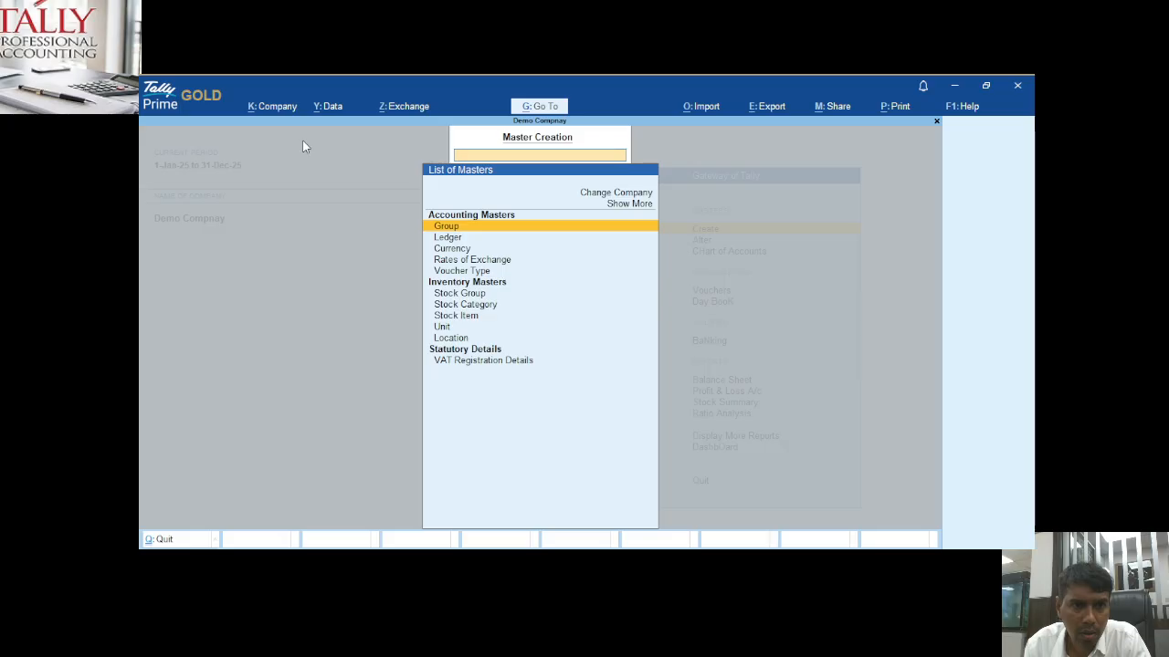
pyautogui.press('Up')
pyautogui.press('Down')
pyautogui.press('Down')
pyautogui.press('Down')
pyautogui.press('Down')
pyautogui.press('Down')
pyautogui.press('Down')
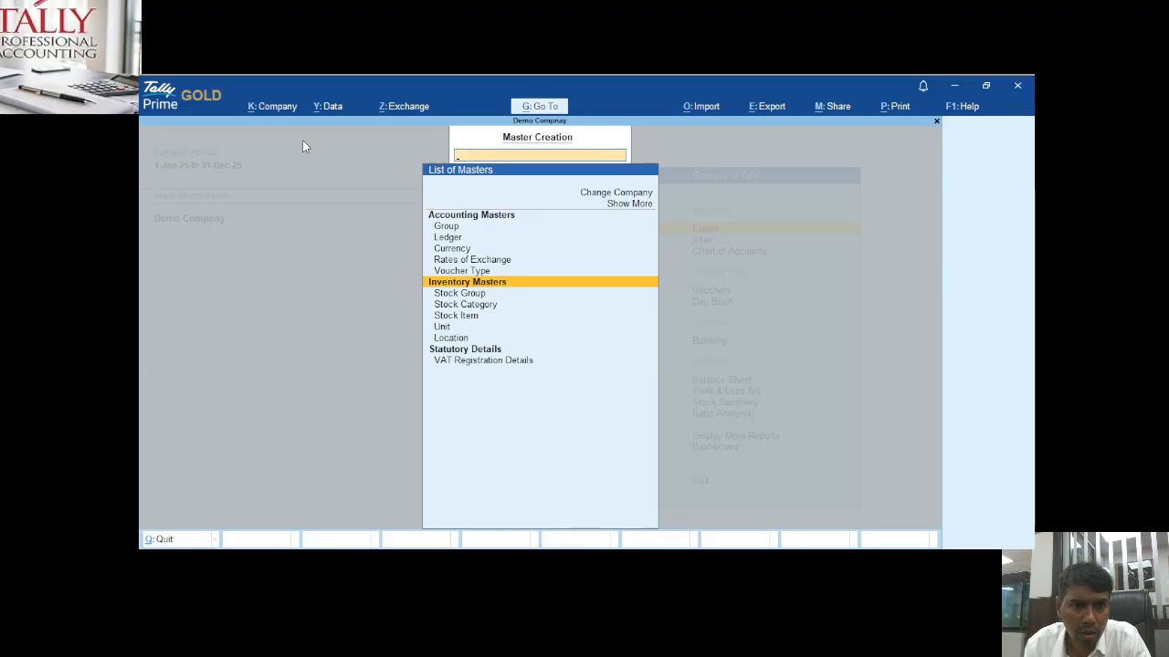
pyautogui.press('Escape')
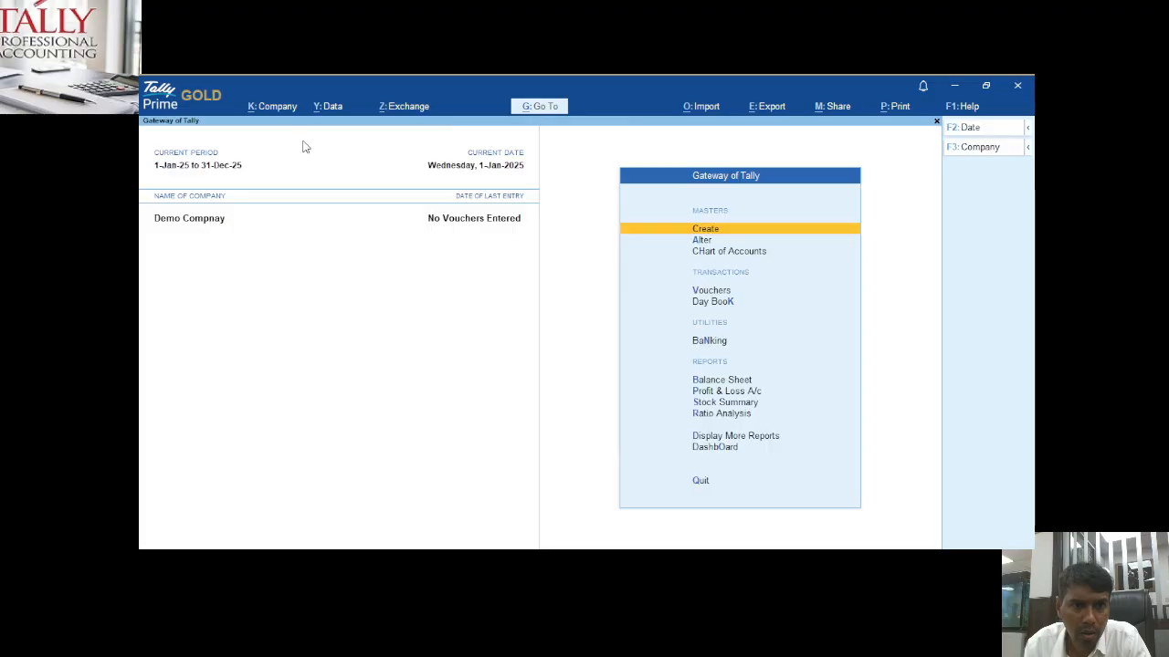